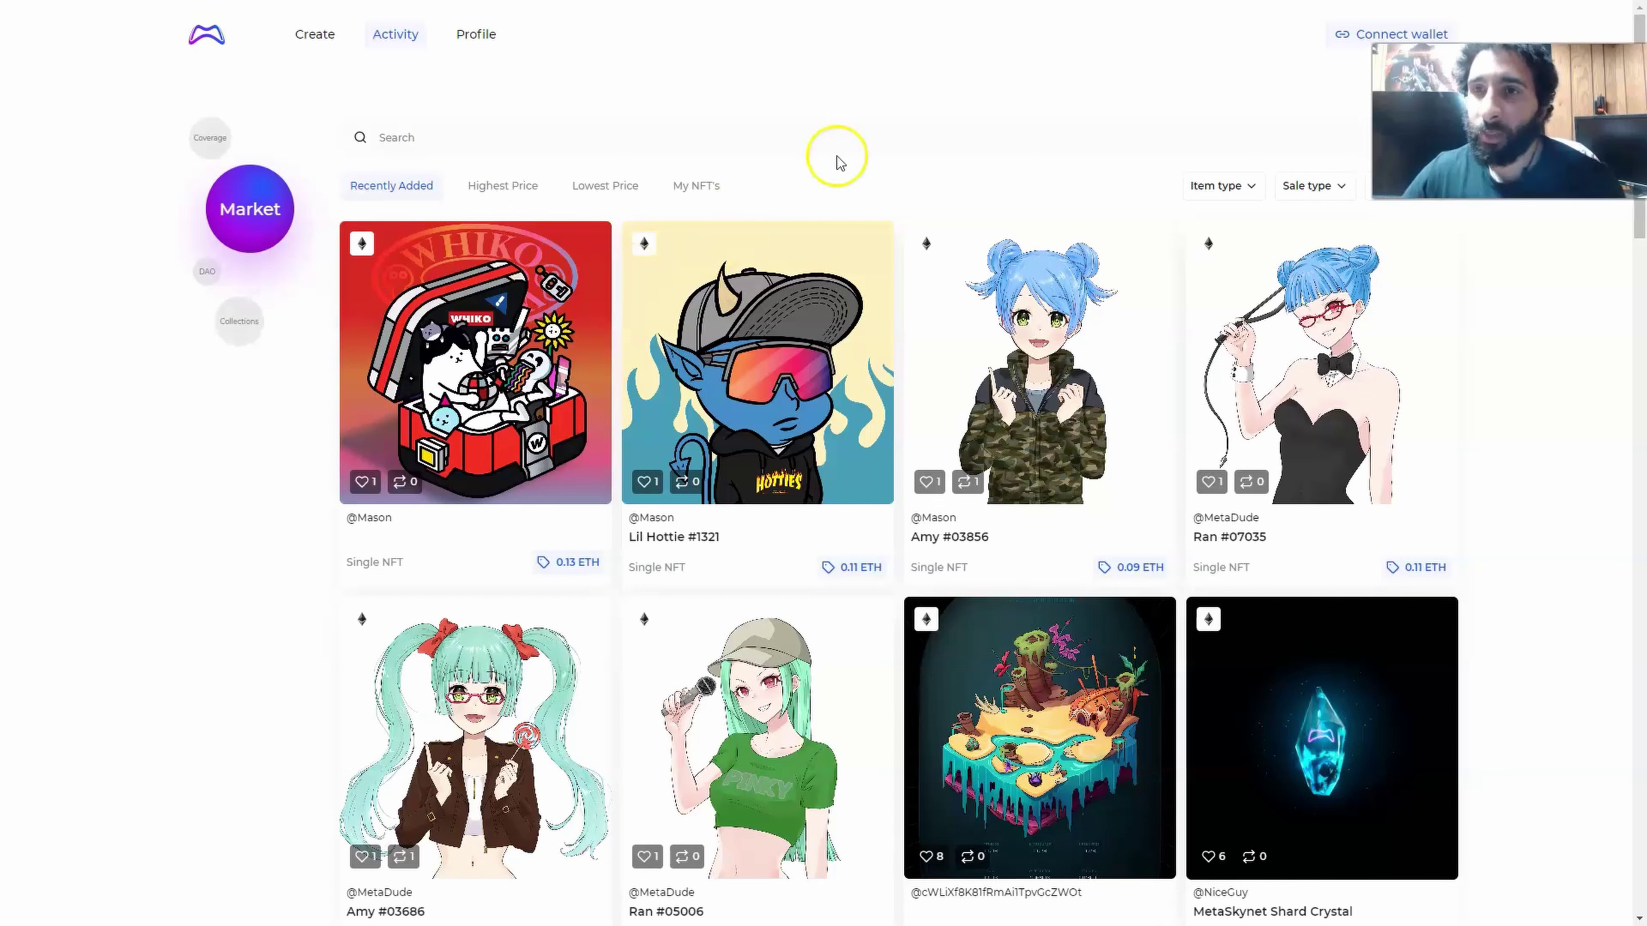
# Step: From the NFT market page, begin connecting a wallet to MetaPlayerOne
pyautogui.click(1357, 50)
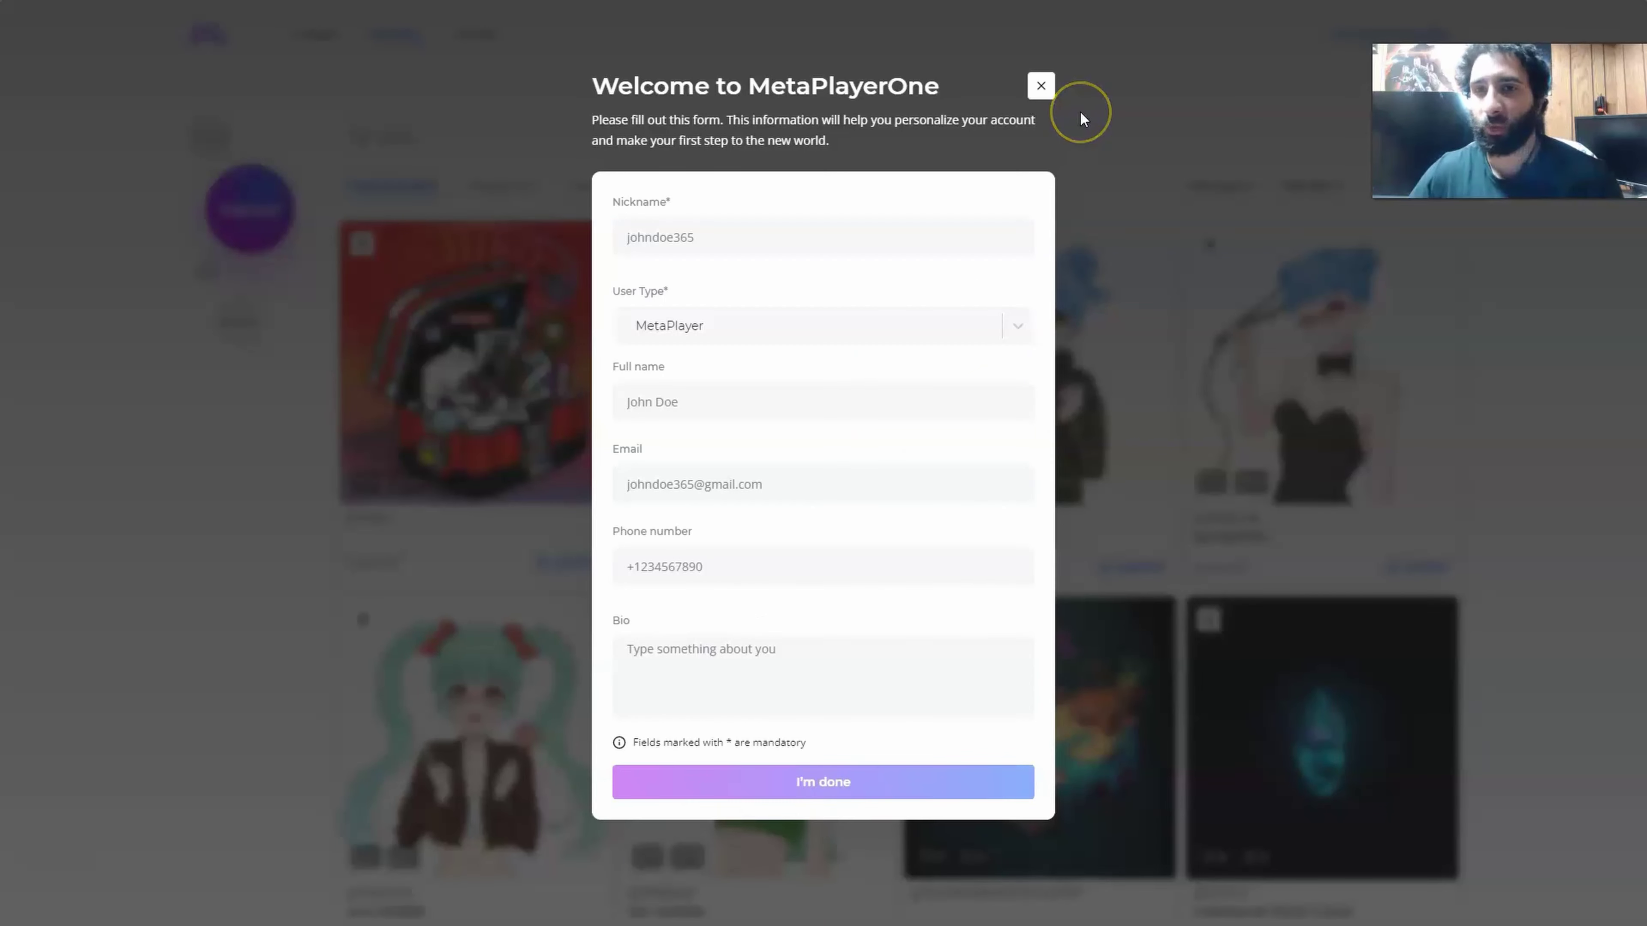
# Step: Enter the account nickname and set the user type to DAO
pyautogui.click(717, 237)
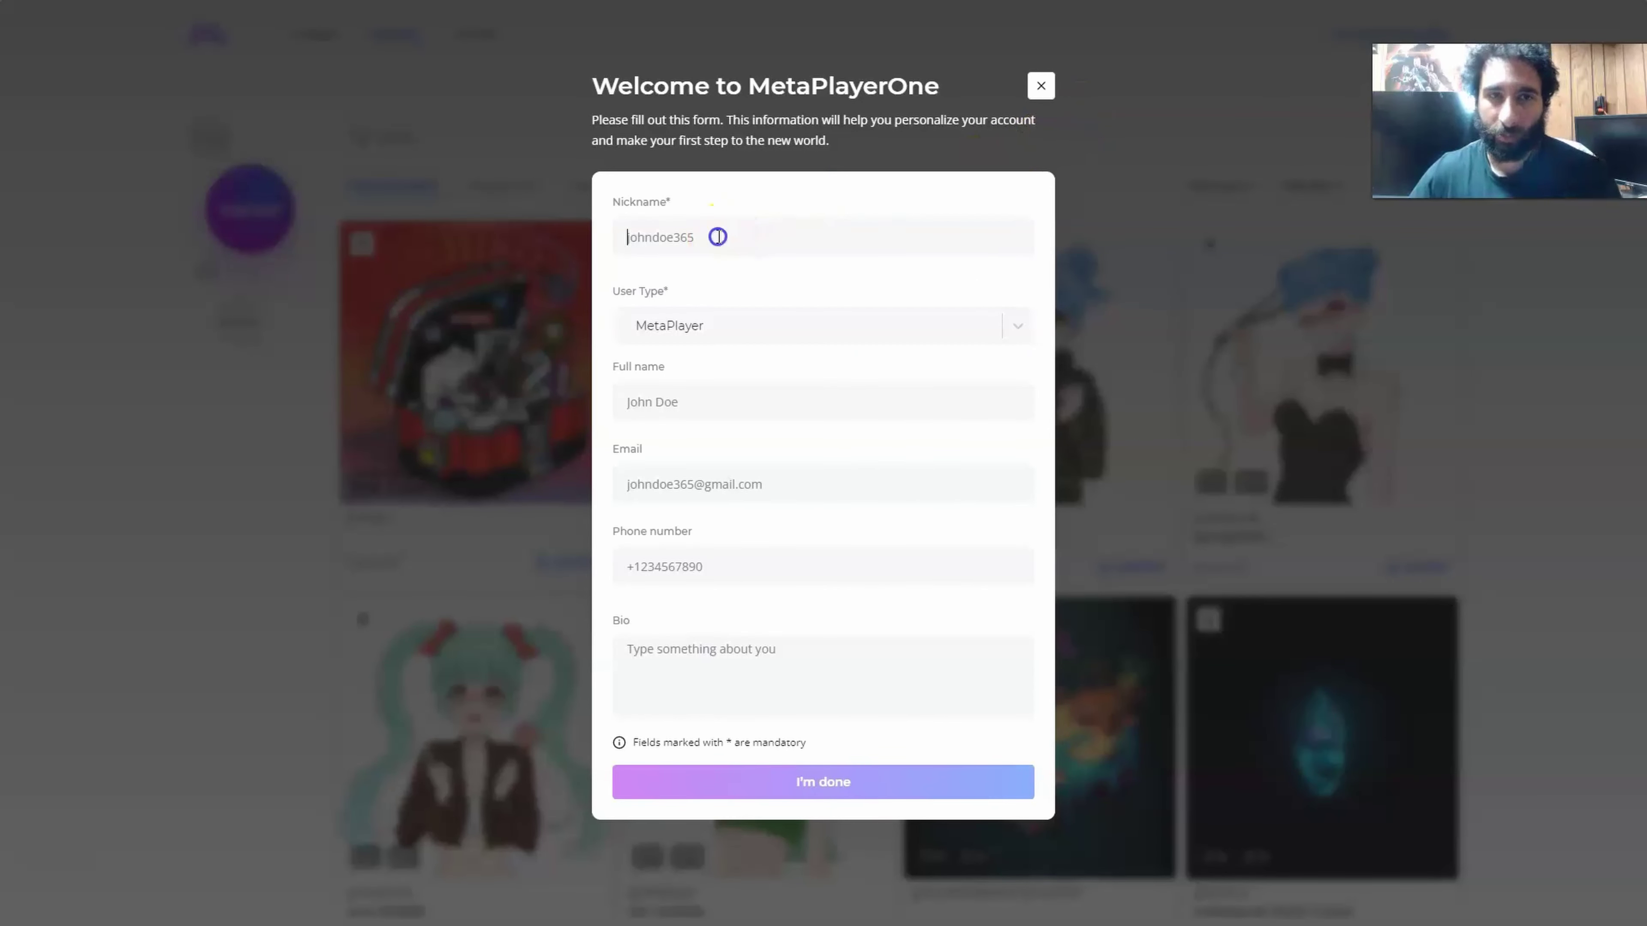
pyautogui.write('kareem66')
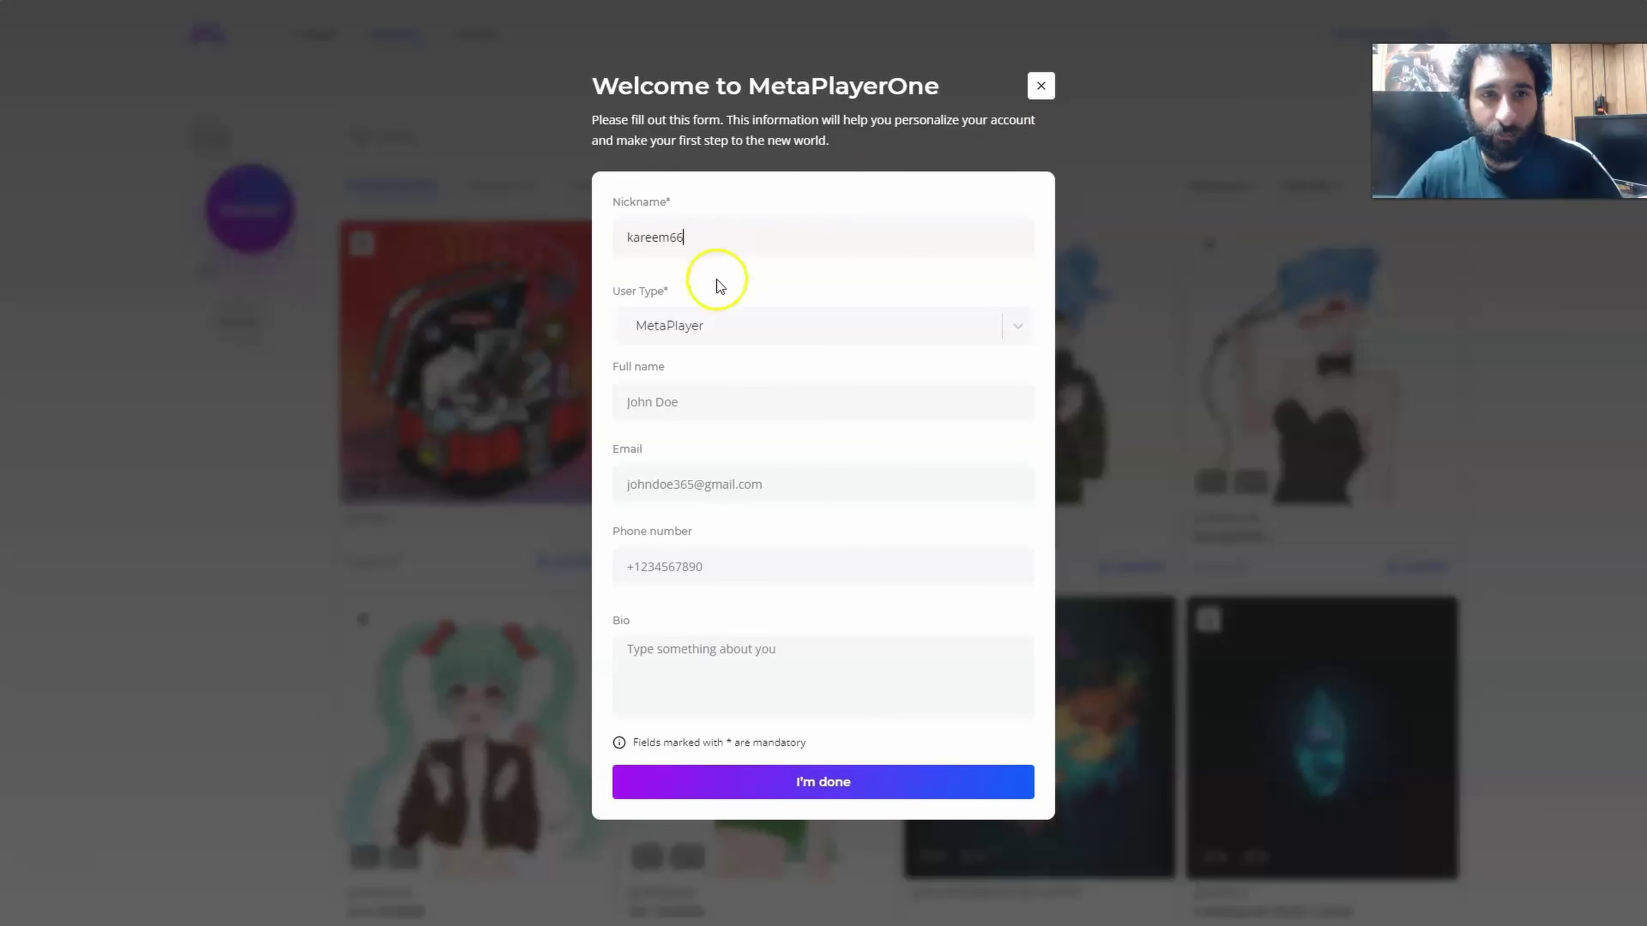
pyautogui.click(706, 325)
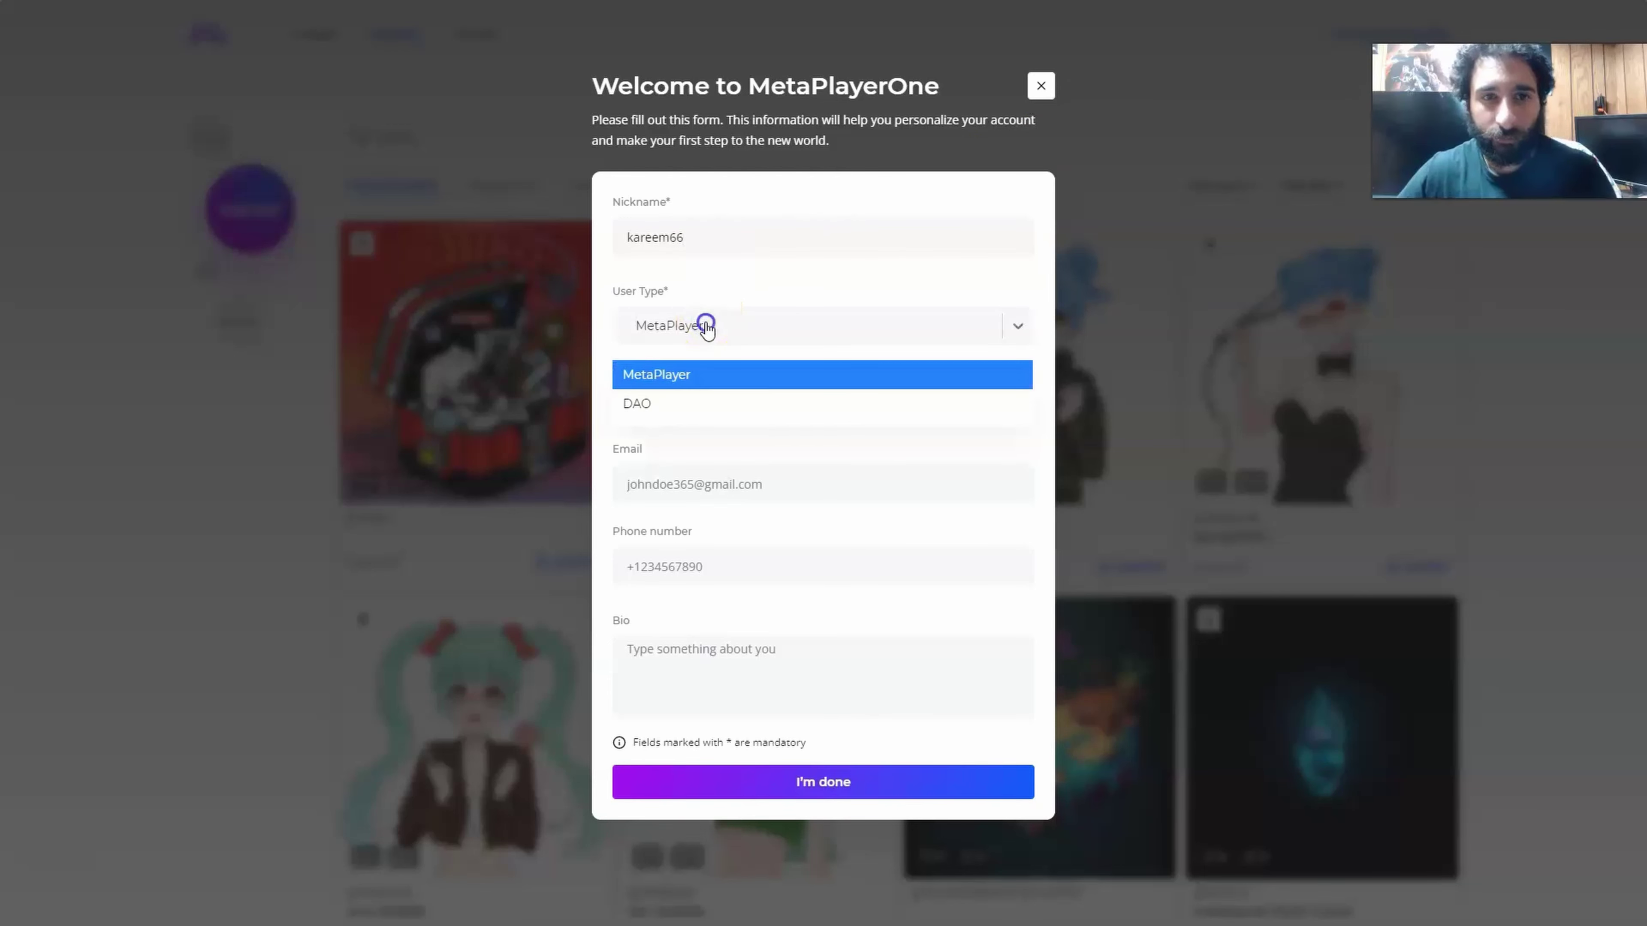
pyautogui.click(699, 409)
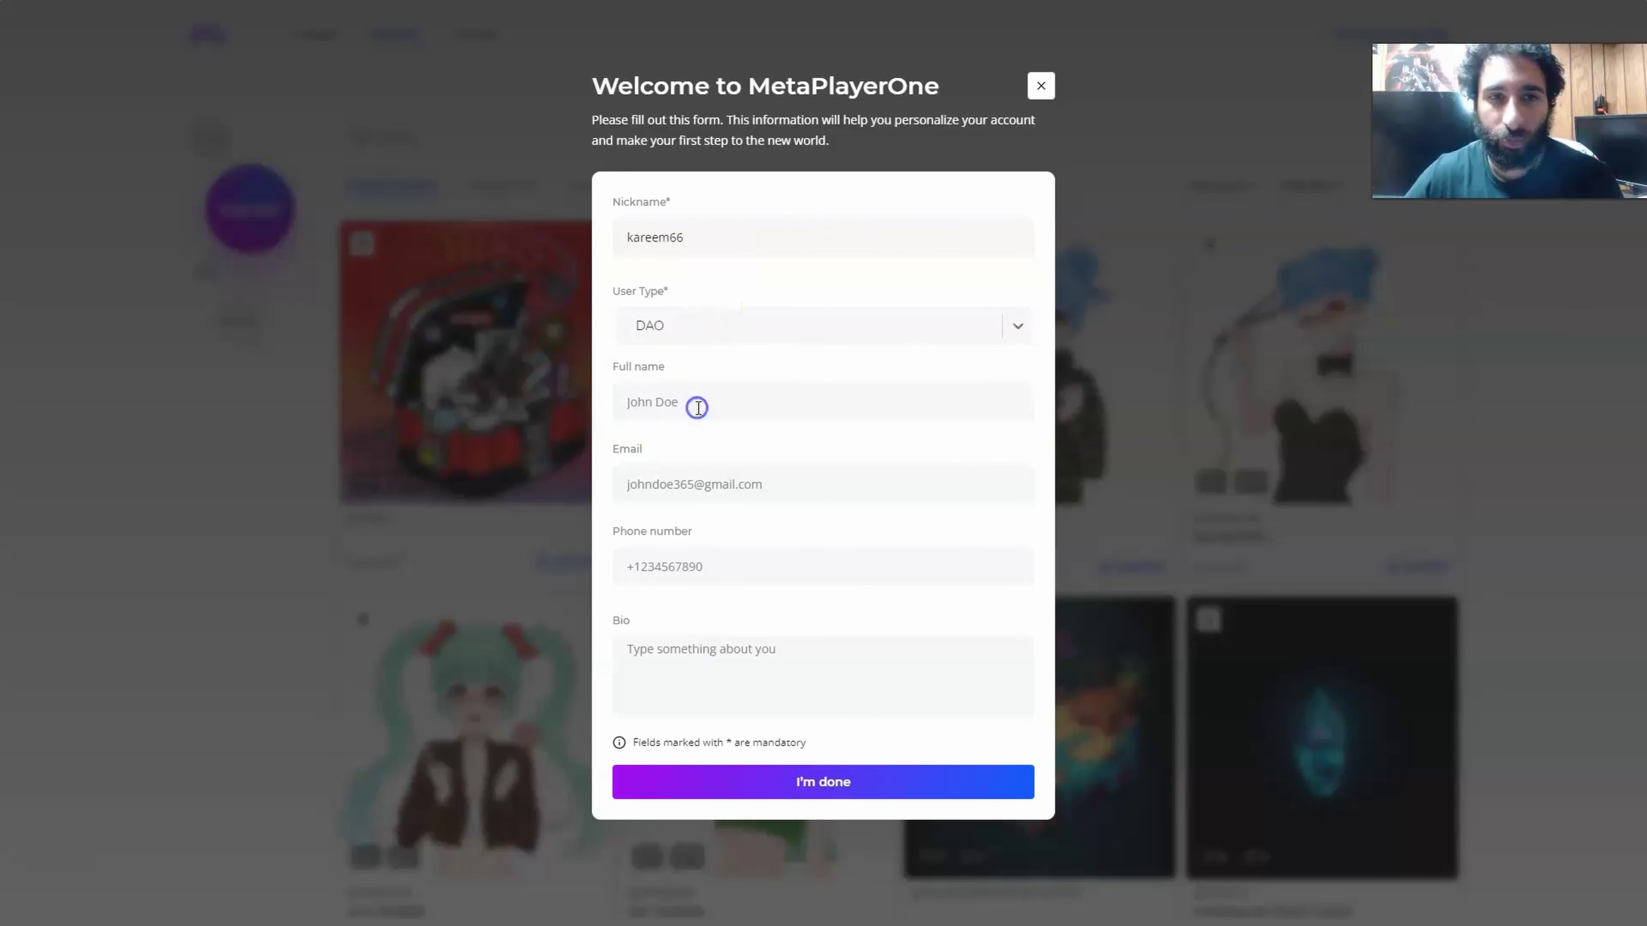
# Step: Fill in full name, e-mail and phone from a saved contact, and bio 'Nft collector and crypto ninja'
pyautogui.click(698, 407)
pyautogui.write('Kareem')
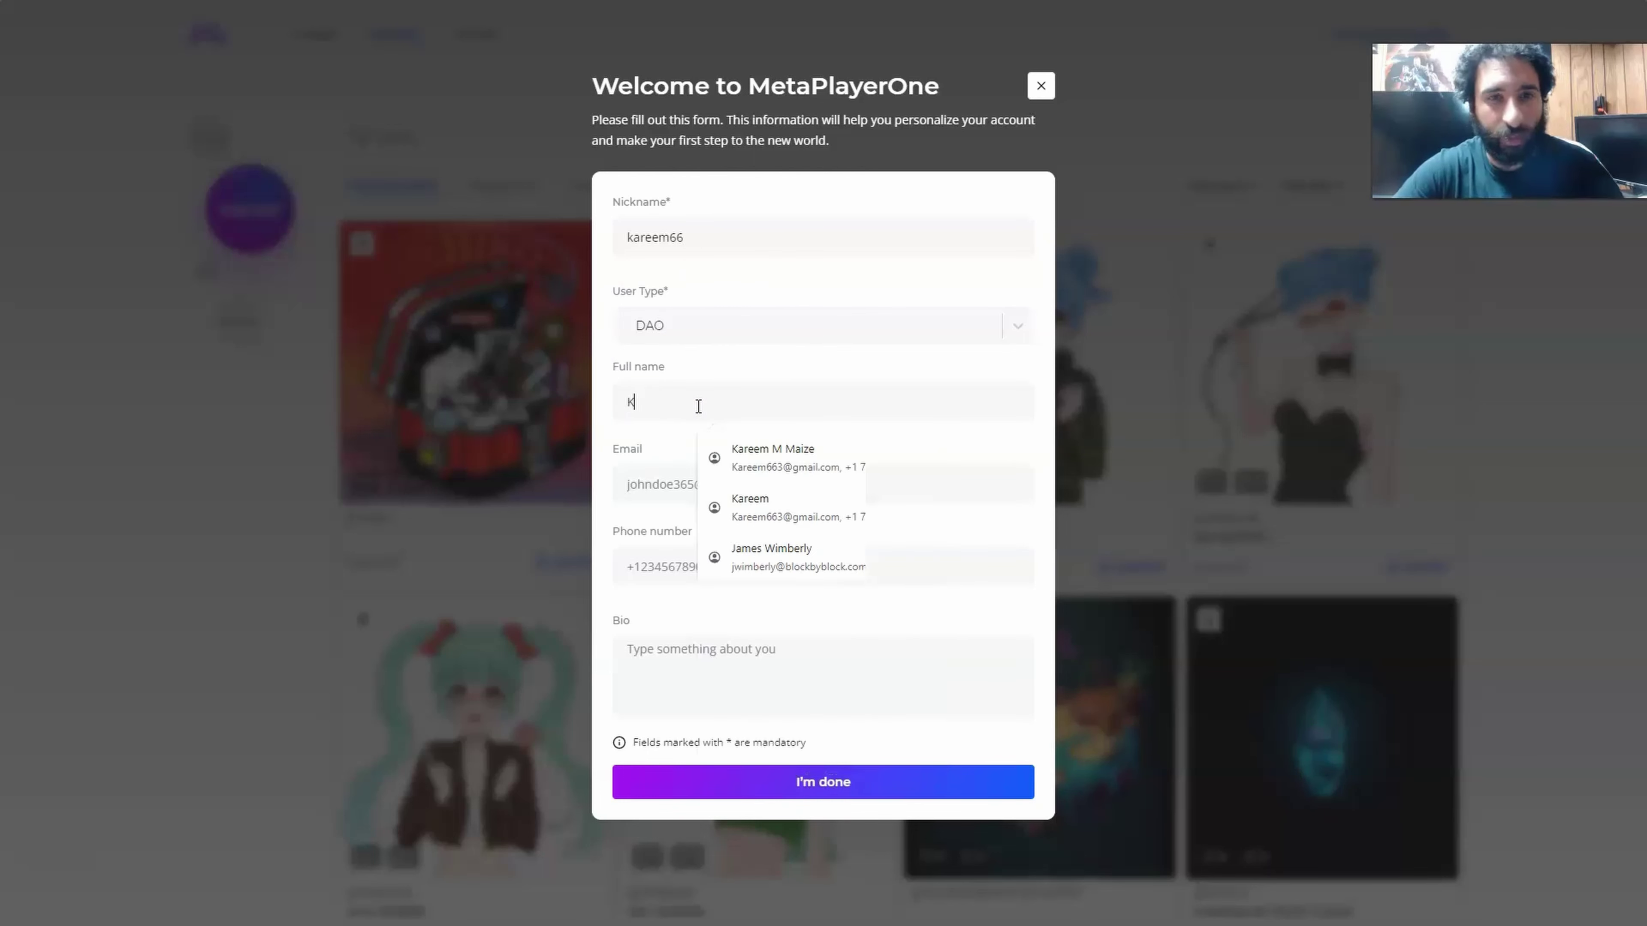
pyautogui.click(653, 491)
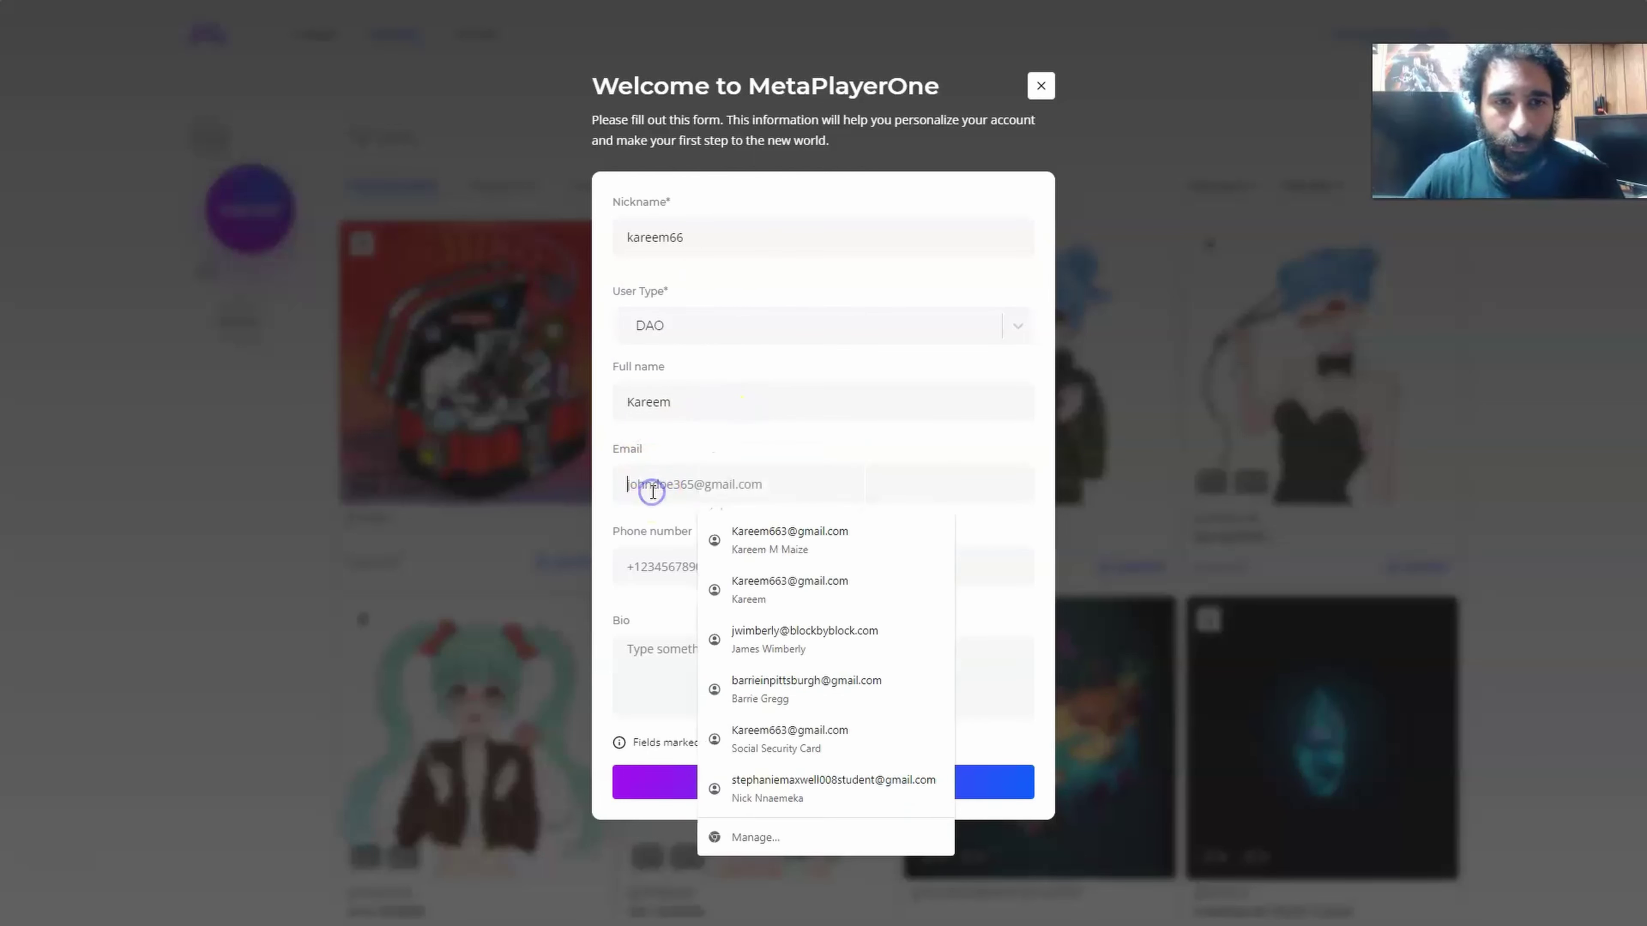
pyautogui.write('Kareem')
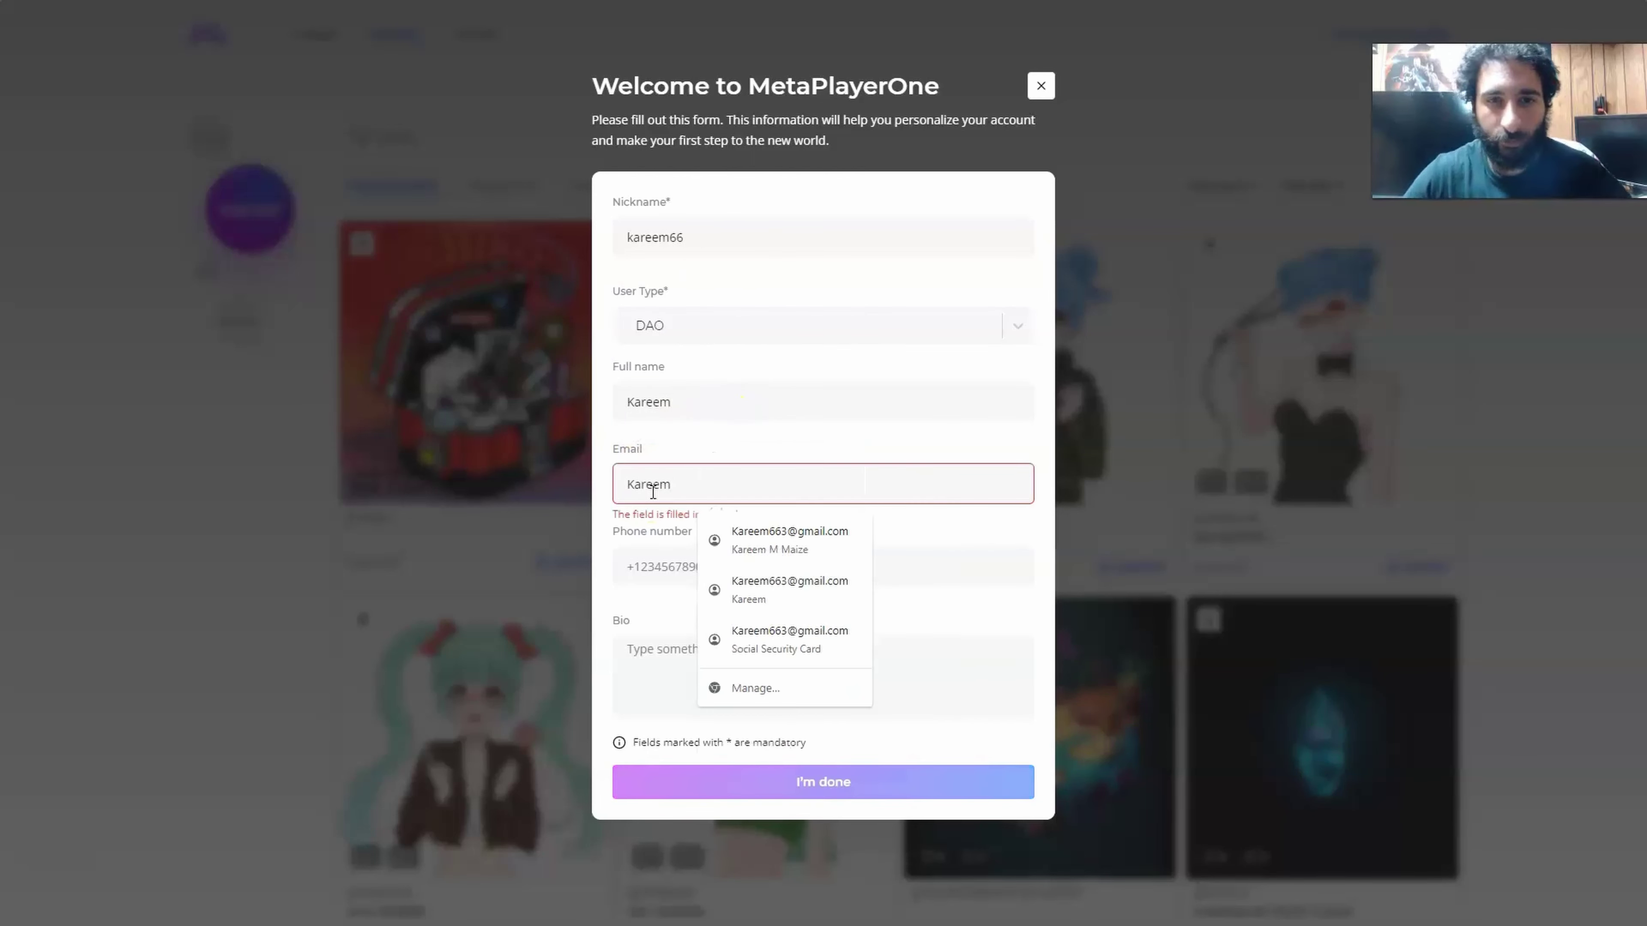
pyautogui.click(764, 542)
pyautogui.click(663, 658)
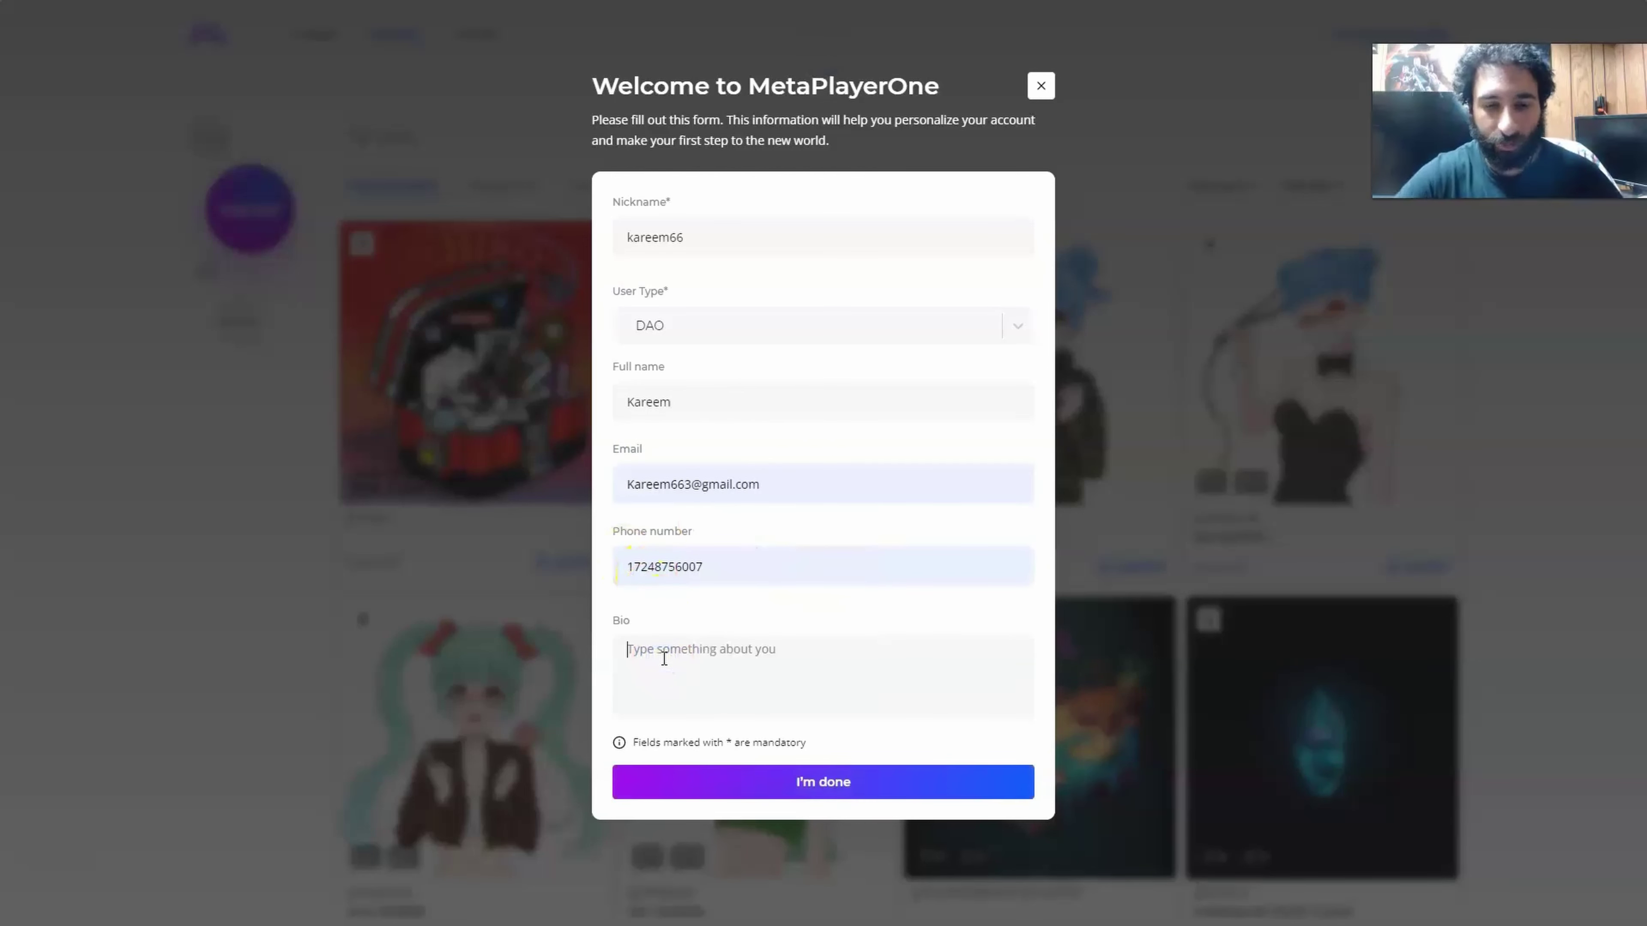
pyautogui.write('Nft c')
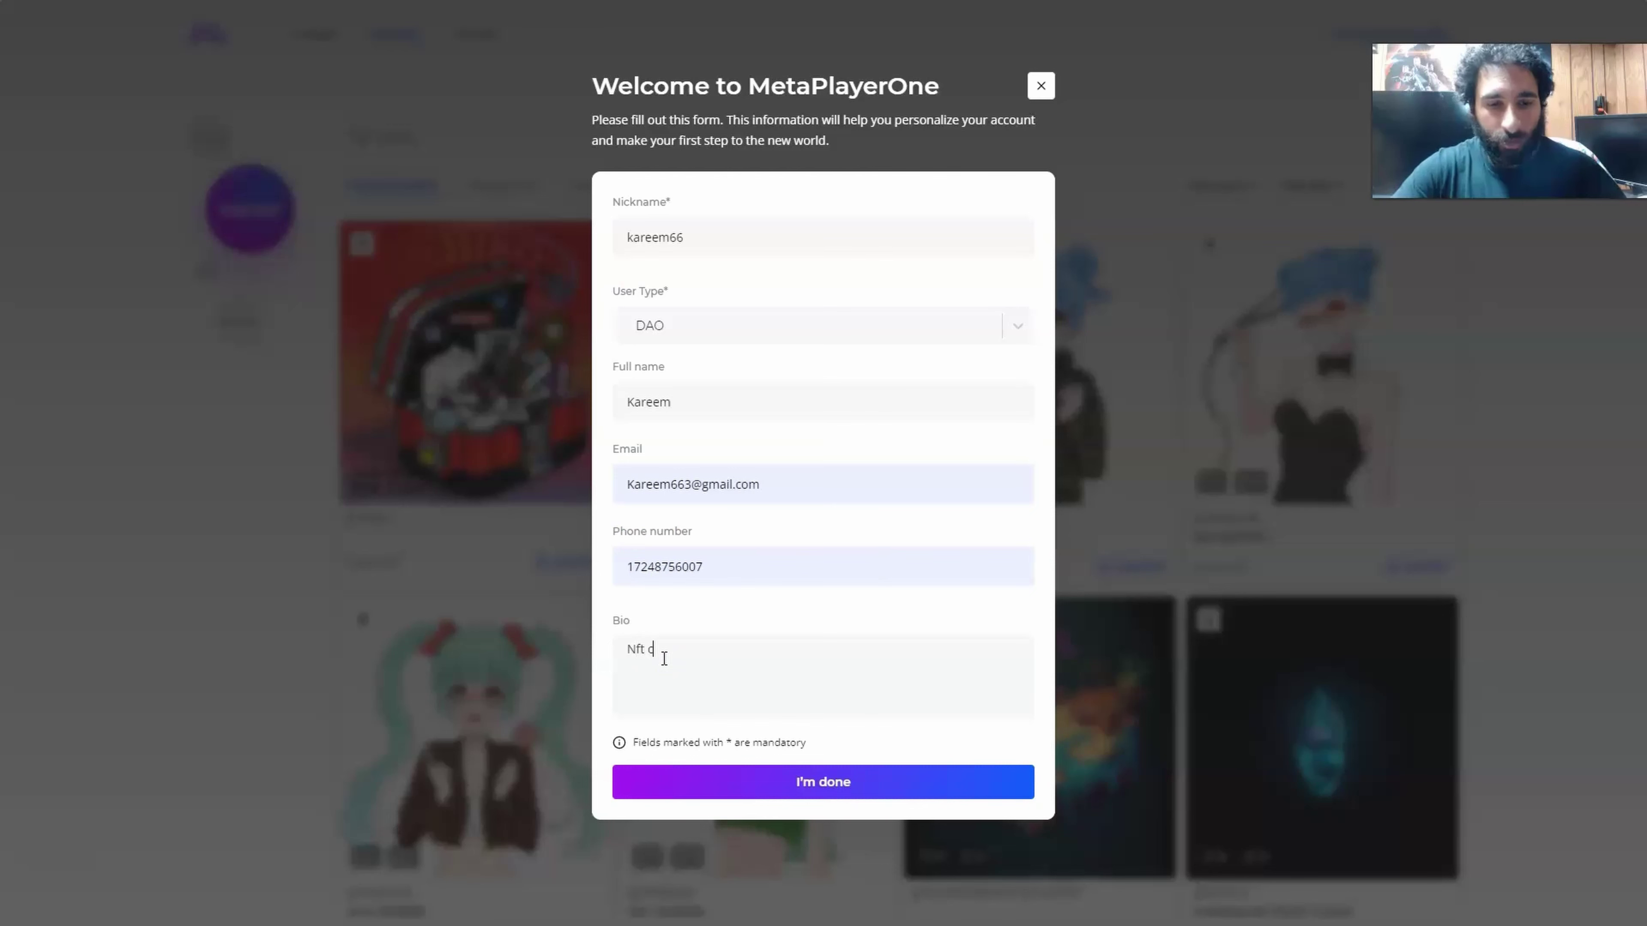
pyautogui.write('ollect')
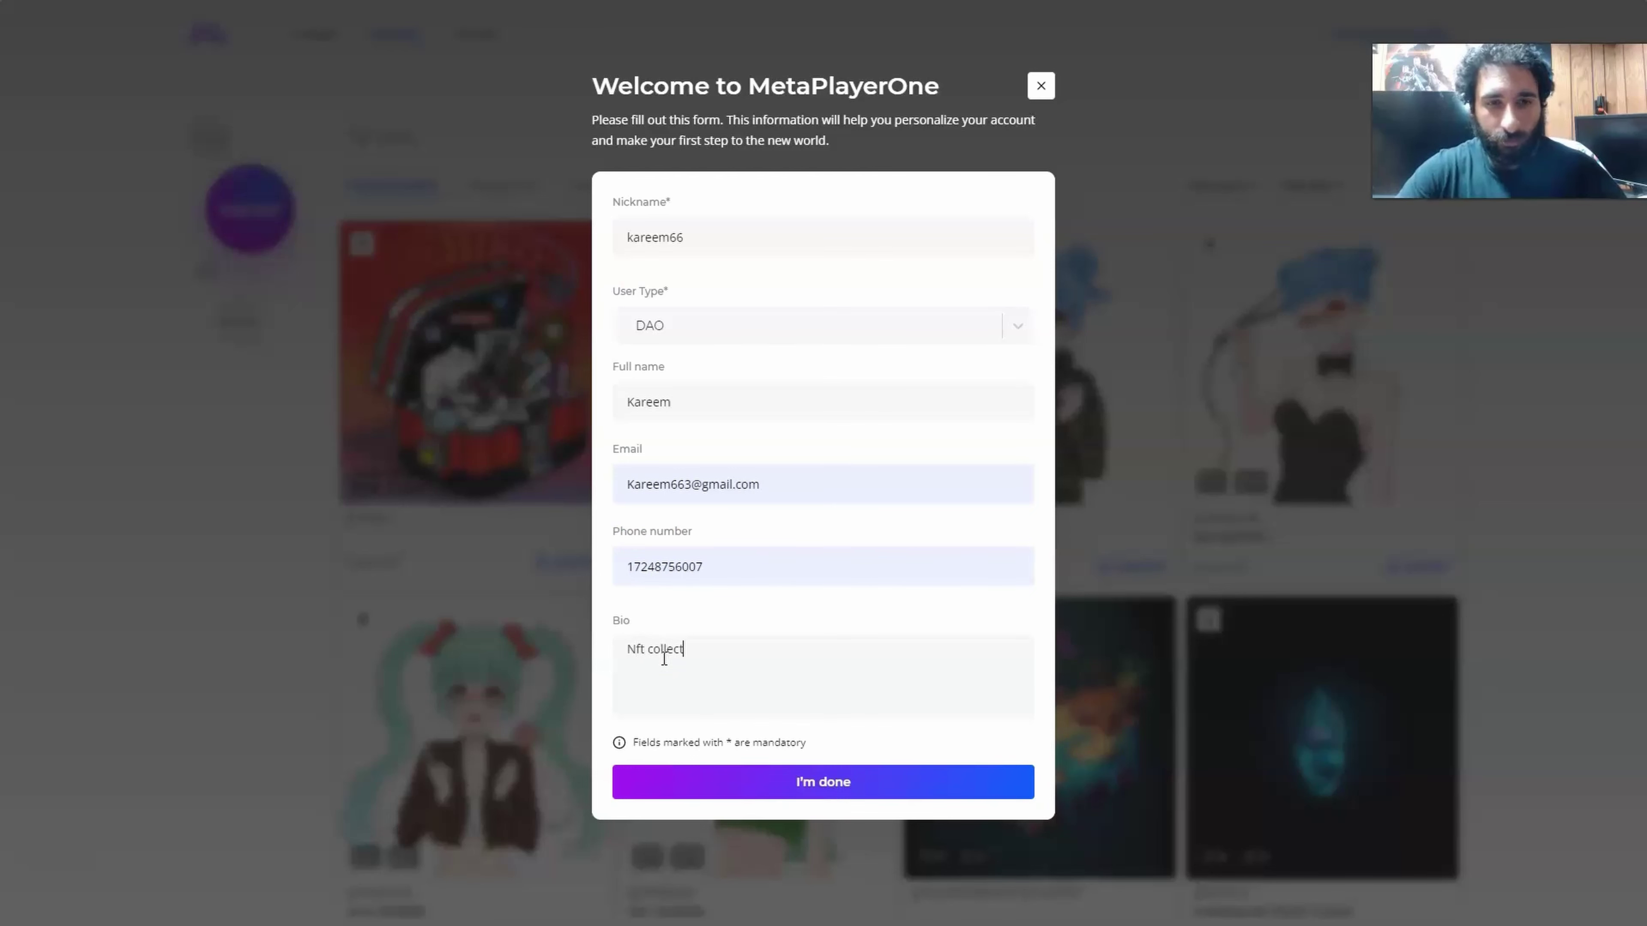
pyautogui.write('or and crypto ninja')
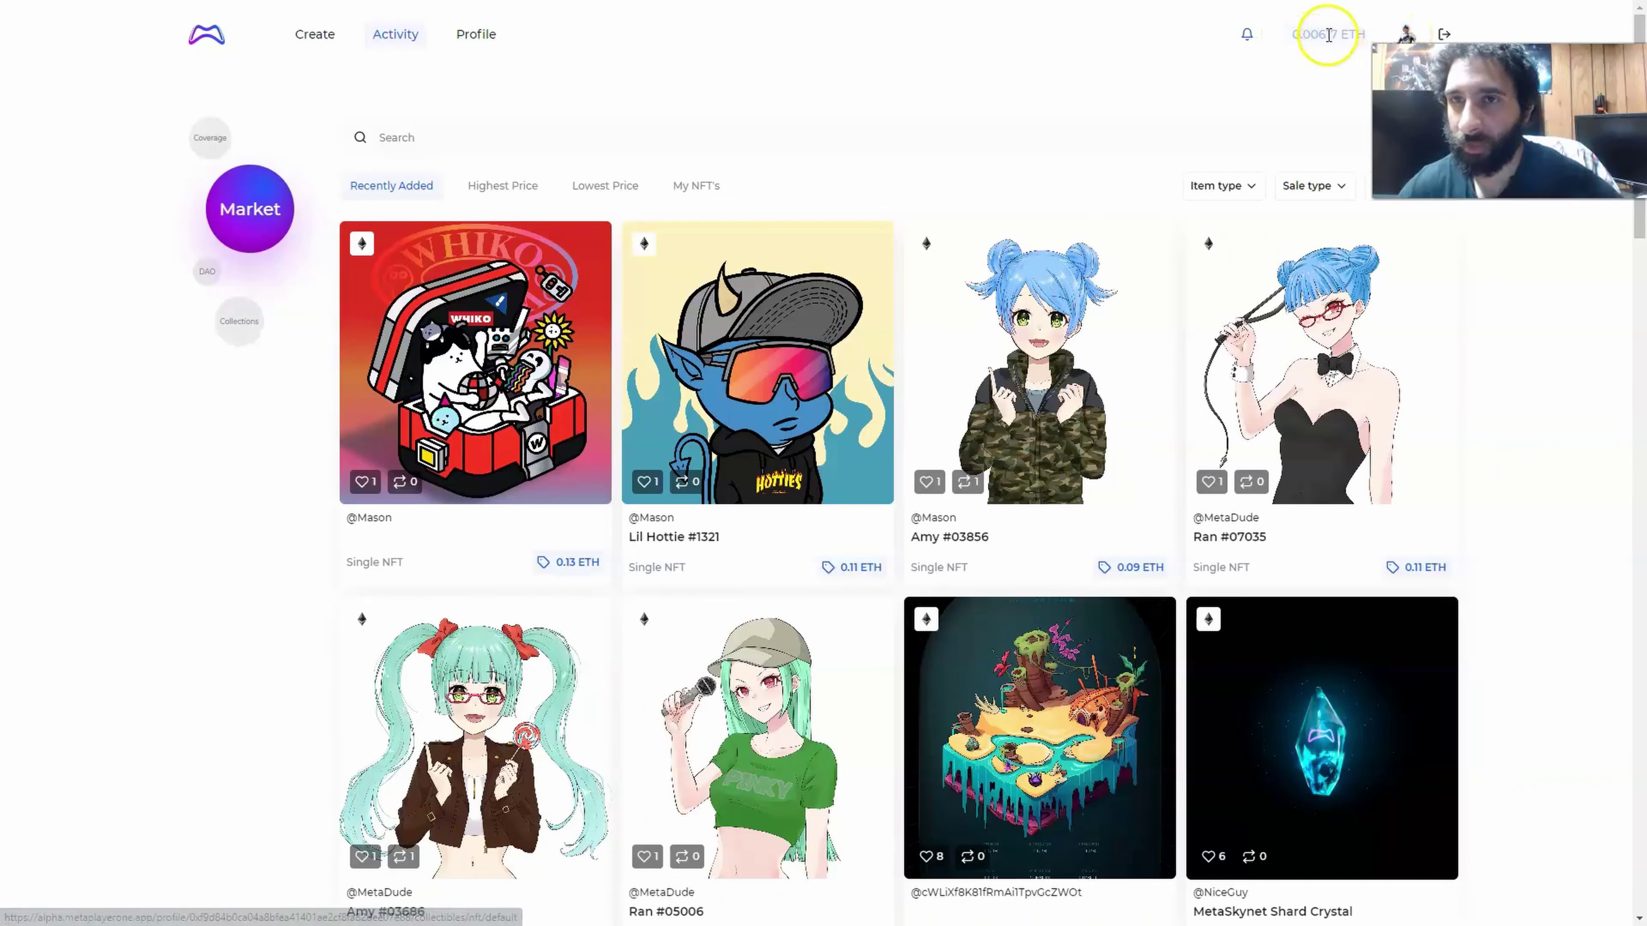
# Step: Browse the new profile's DAO and Products tabs, then return to the market's DAO listings
pyautogui.click(1405, 35)
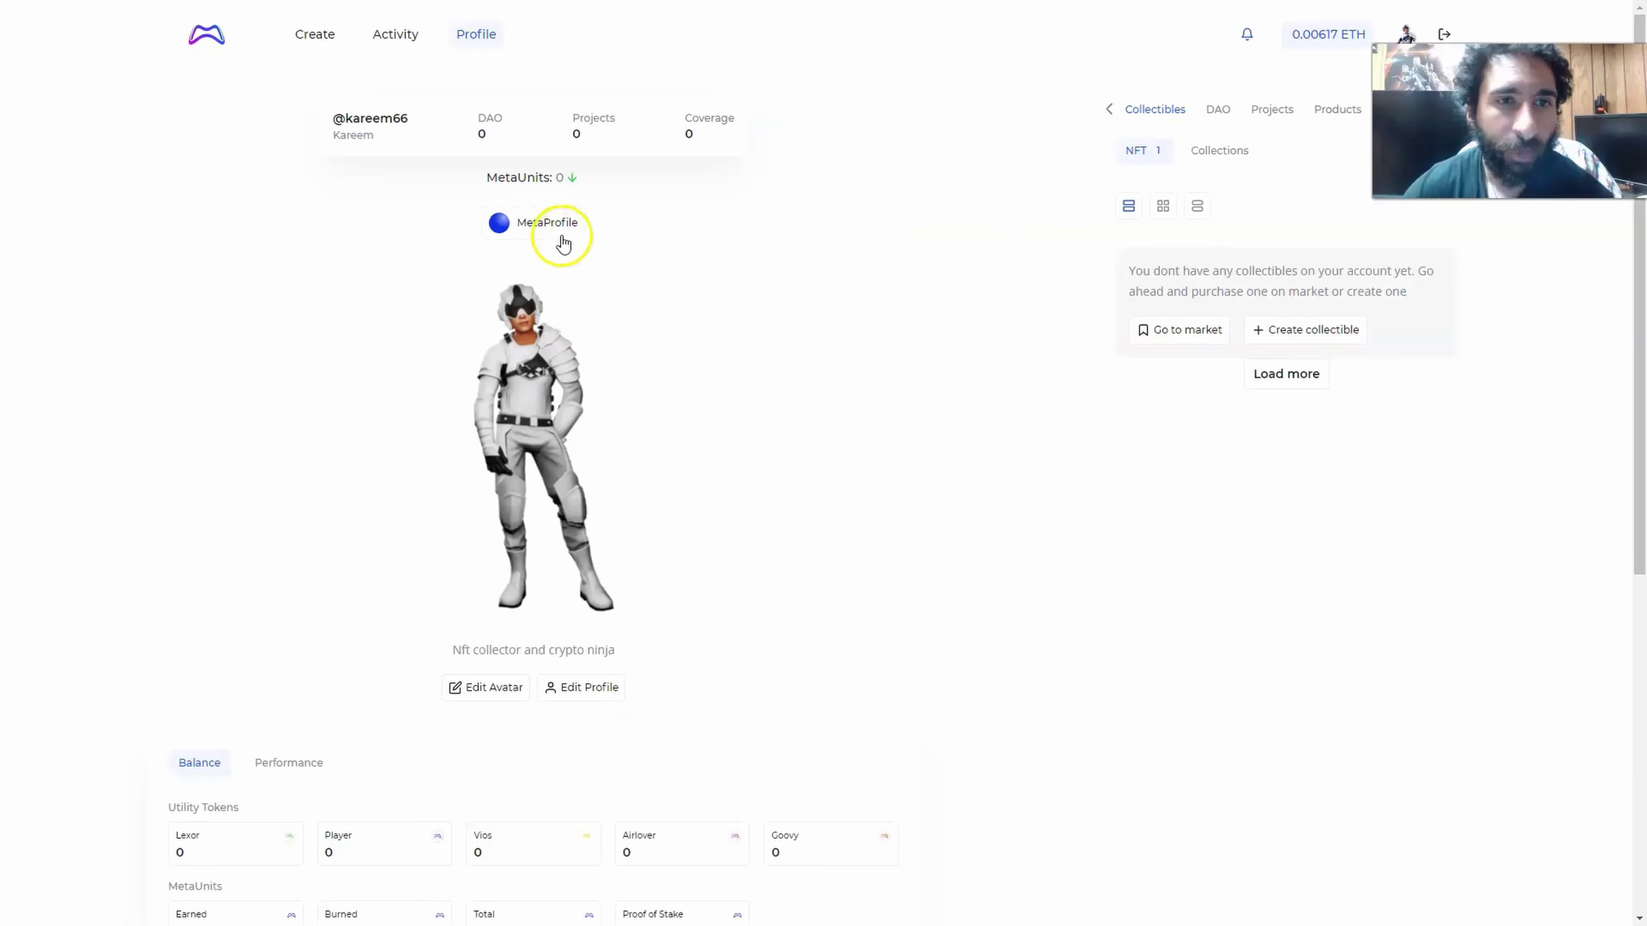
pyautogui.scroll(-4, 642, 326)
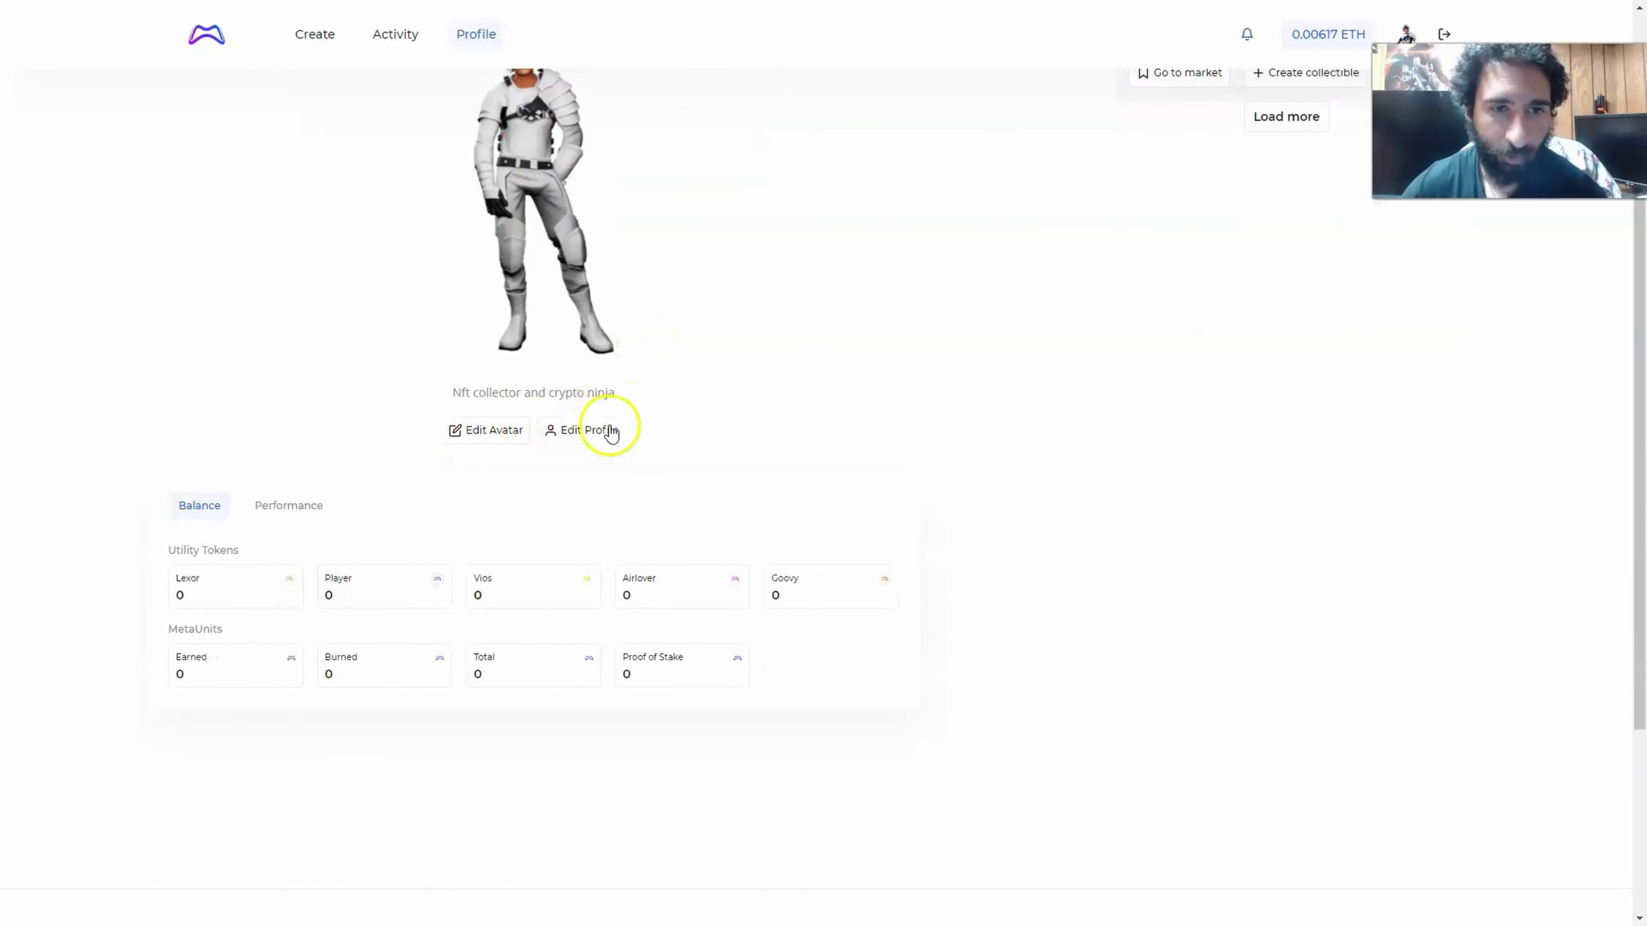
pyautogui.scroll(4, 613, 435)
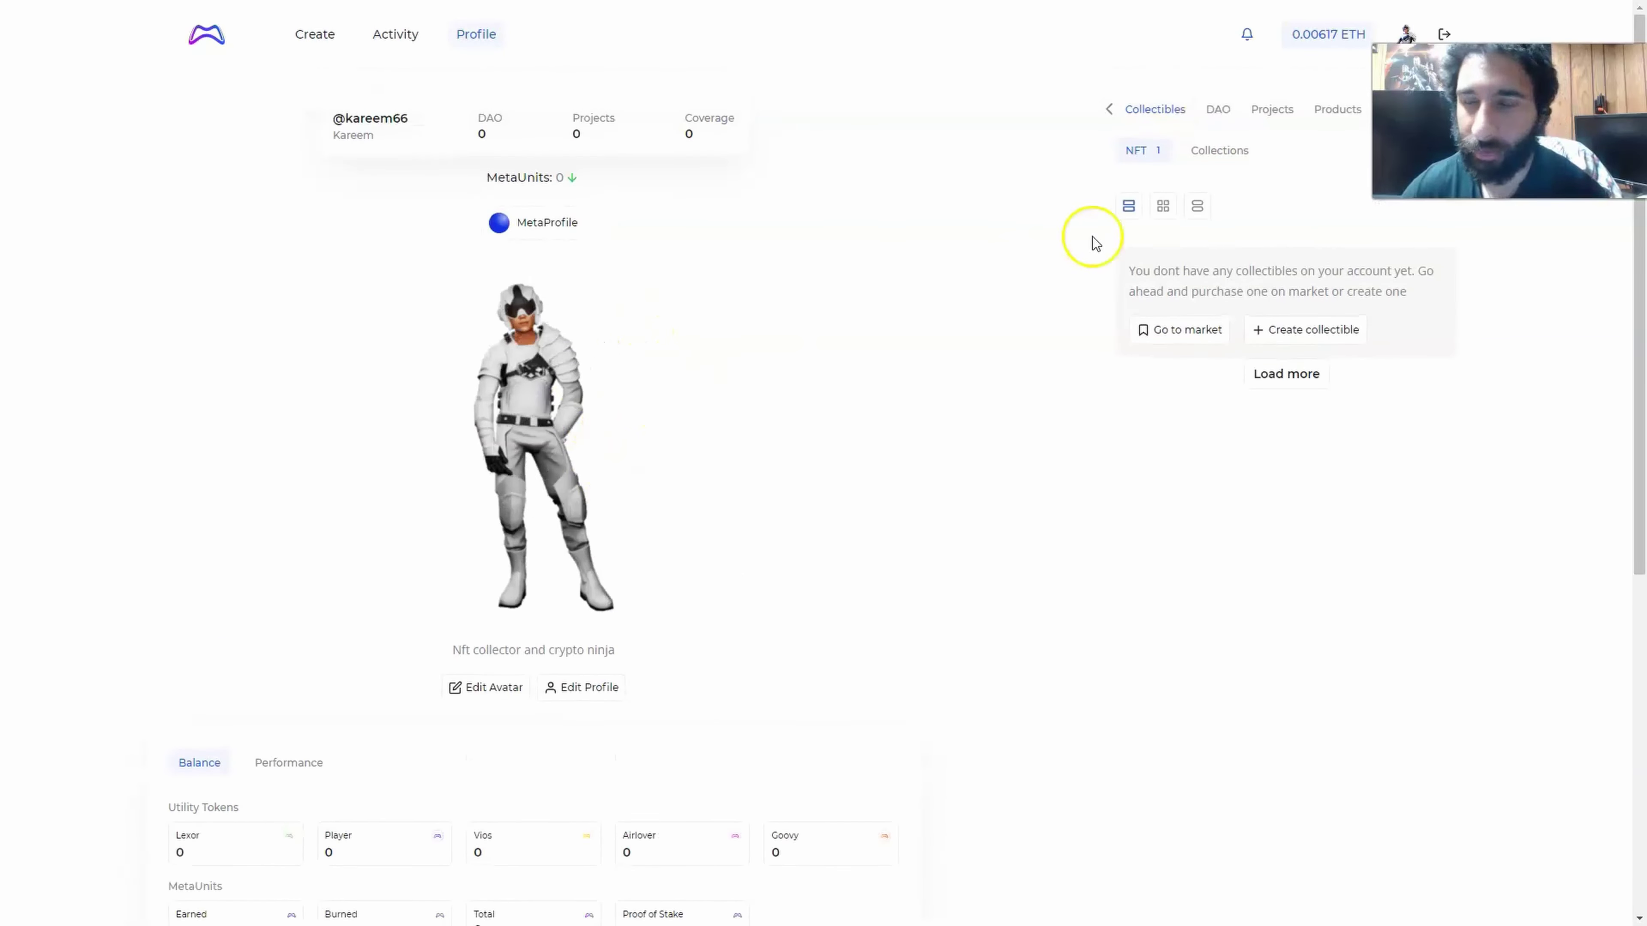
pyautogui.click(1219, 112)
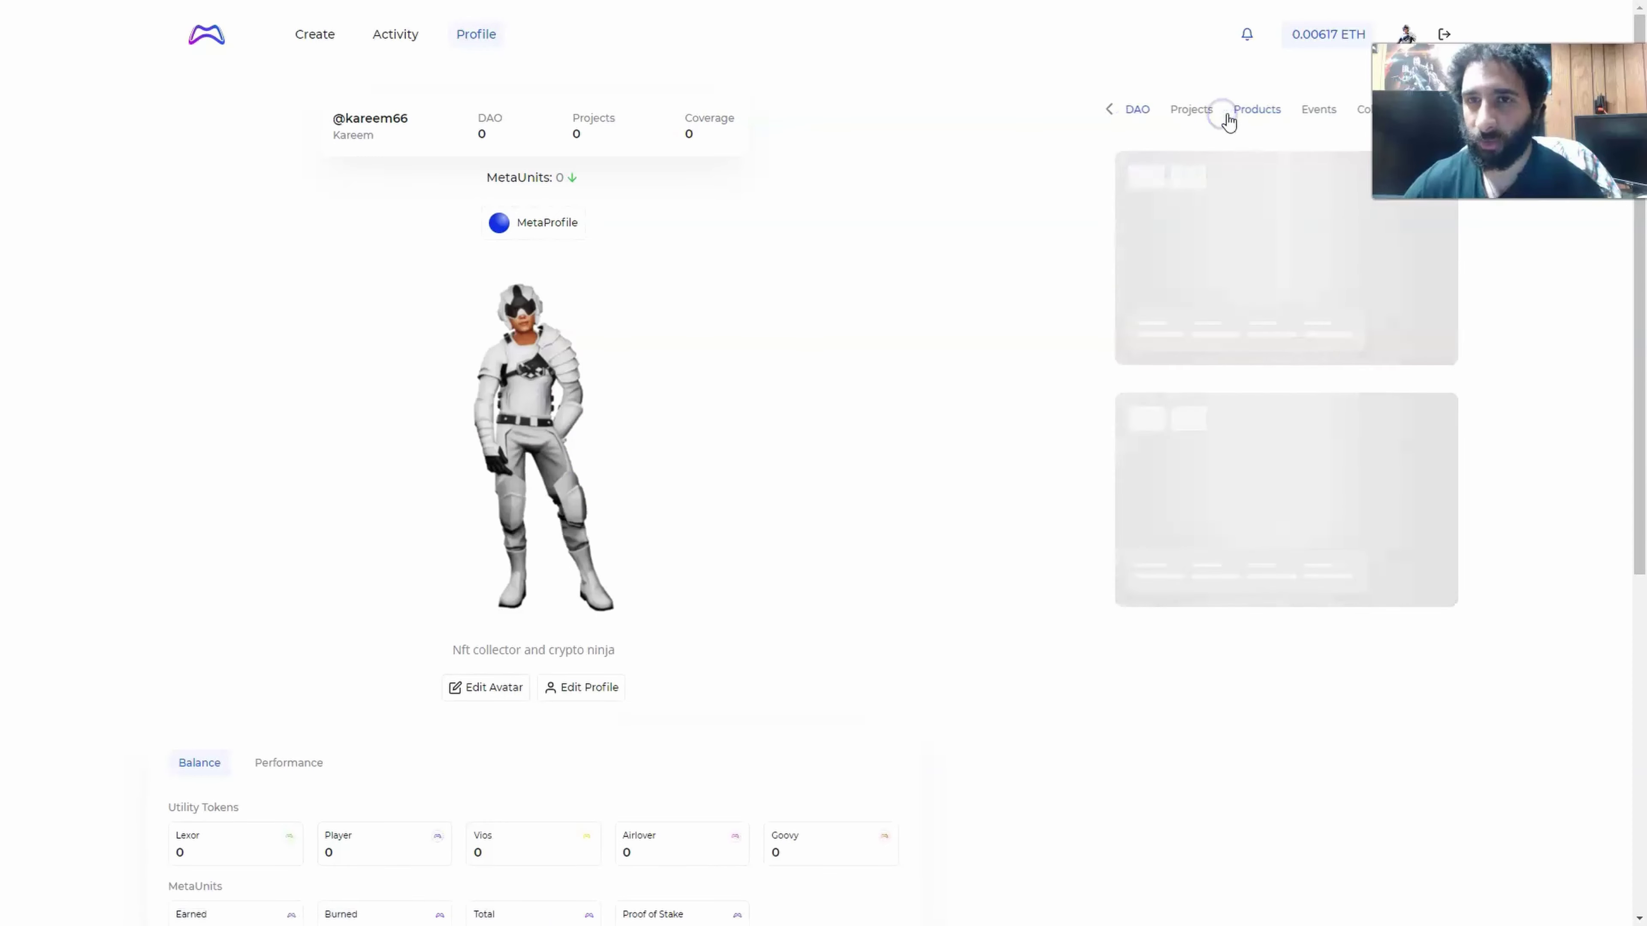
pyautogui.click(1248, 112)
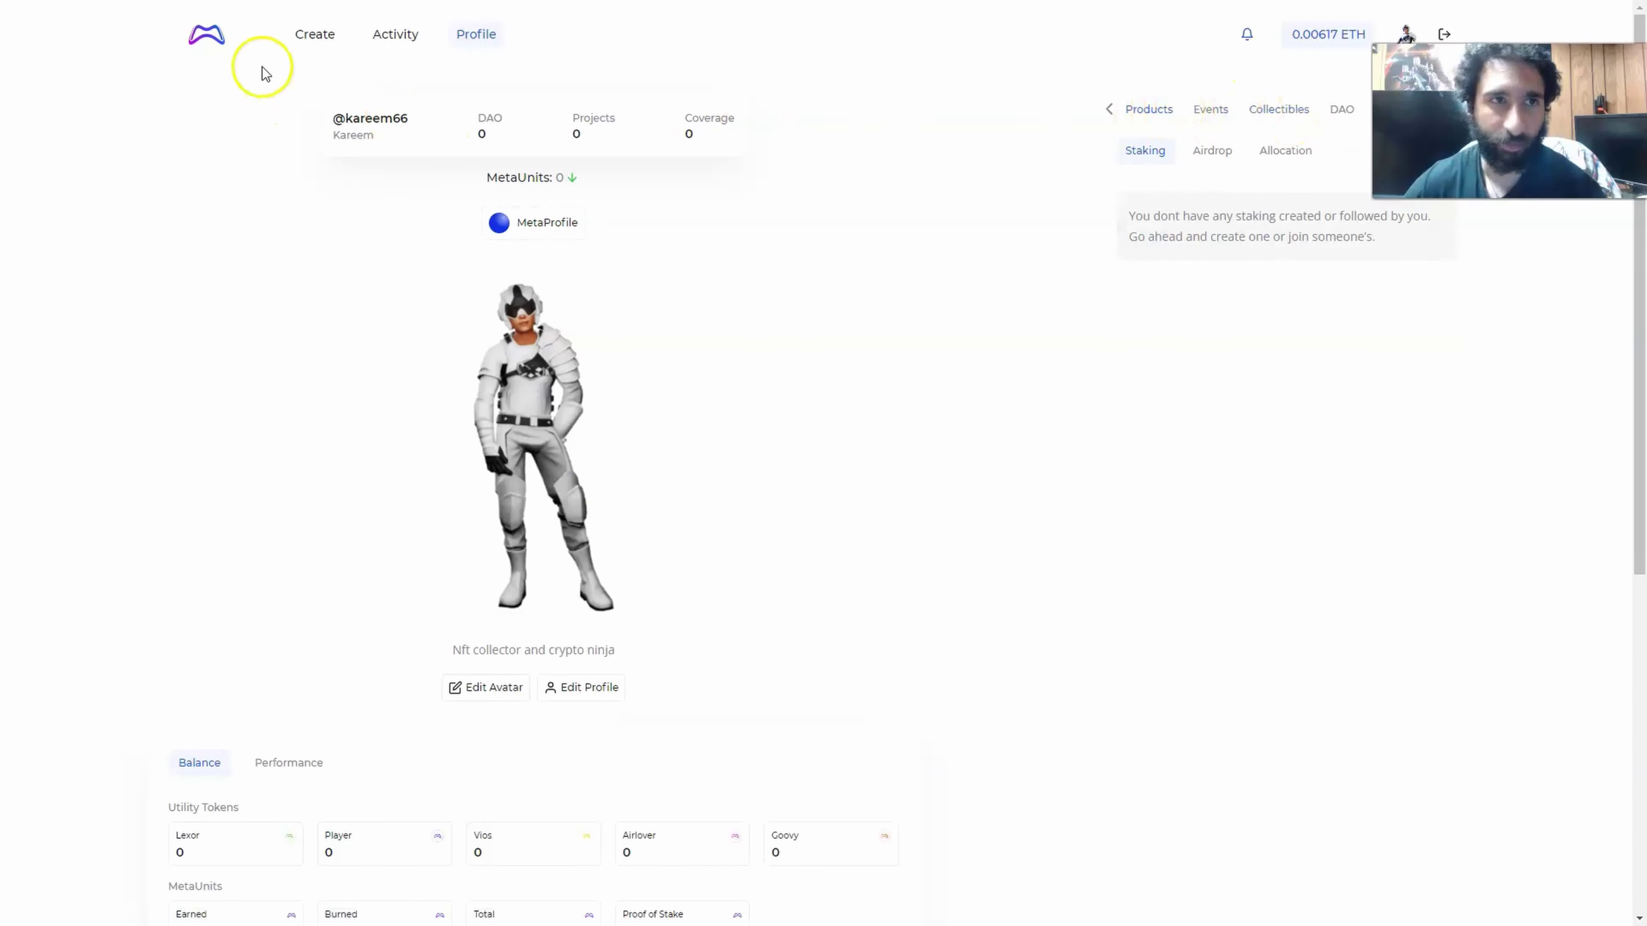
pyautogui.click(204, 36)
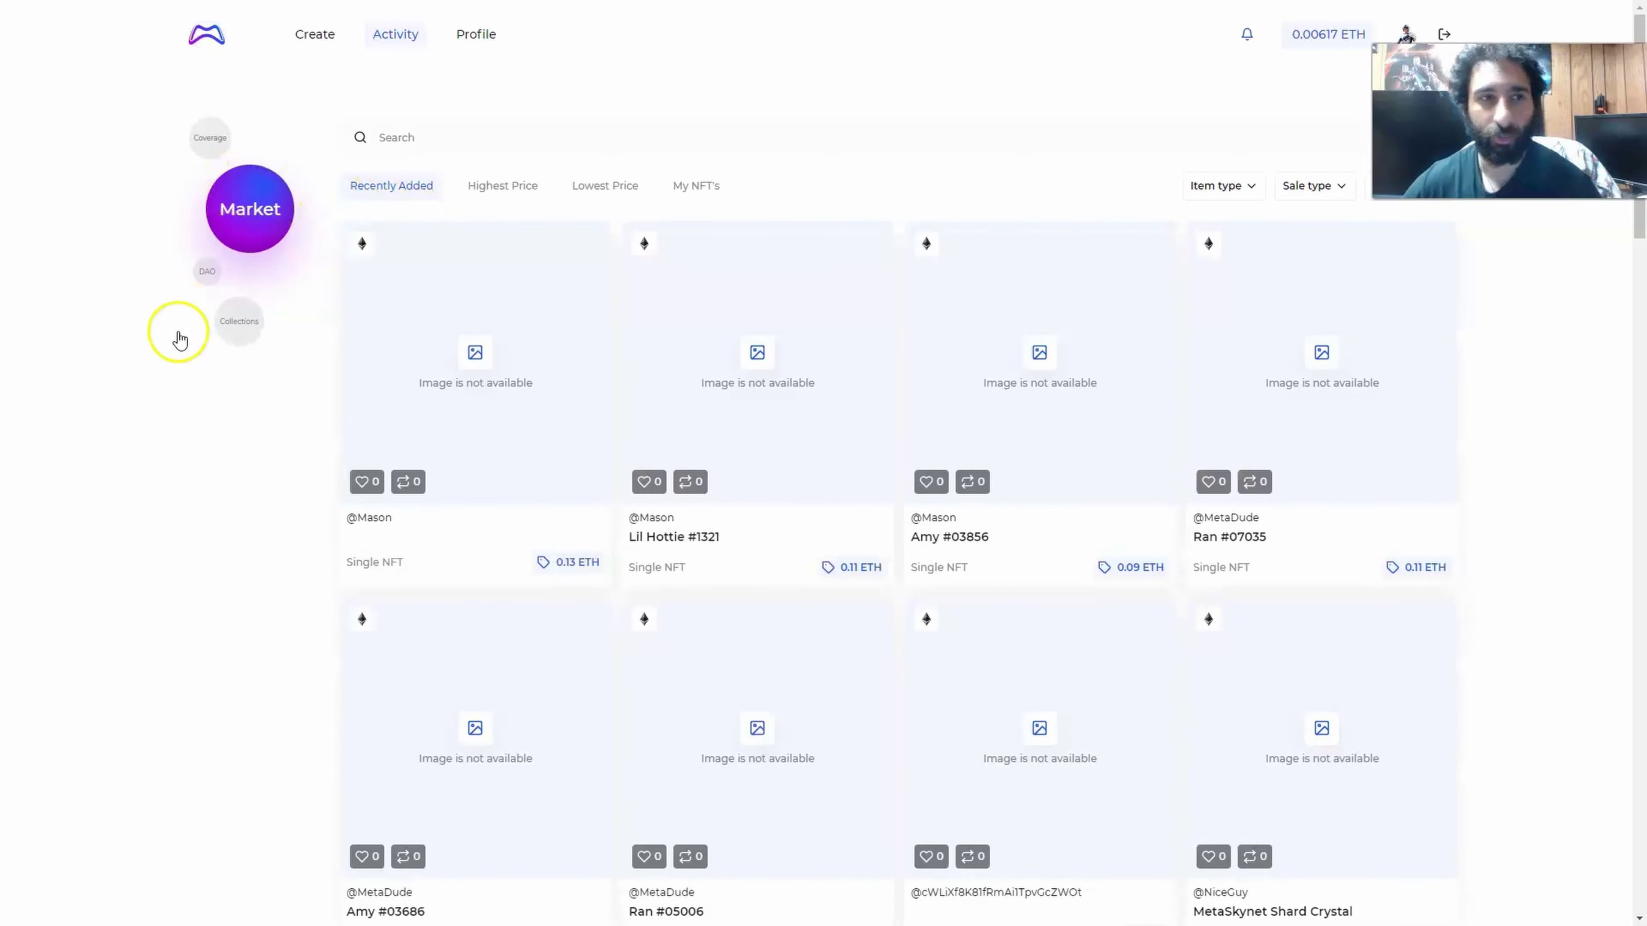
pyautogui.click(209, 278)
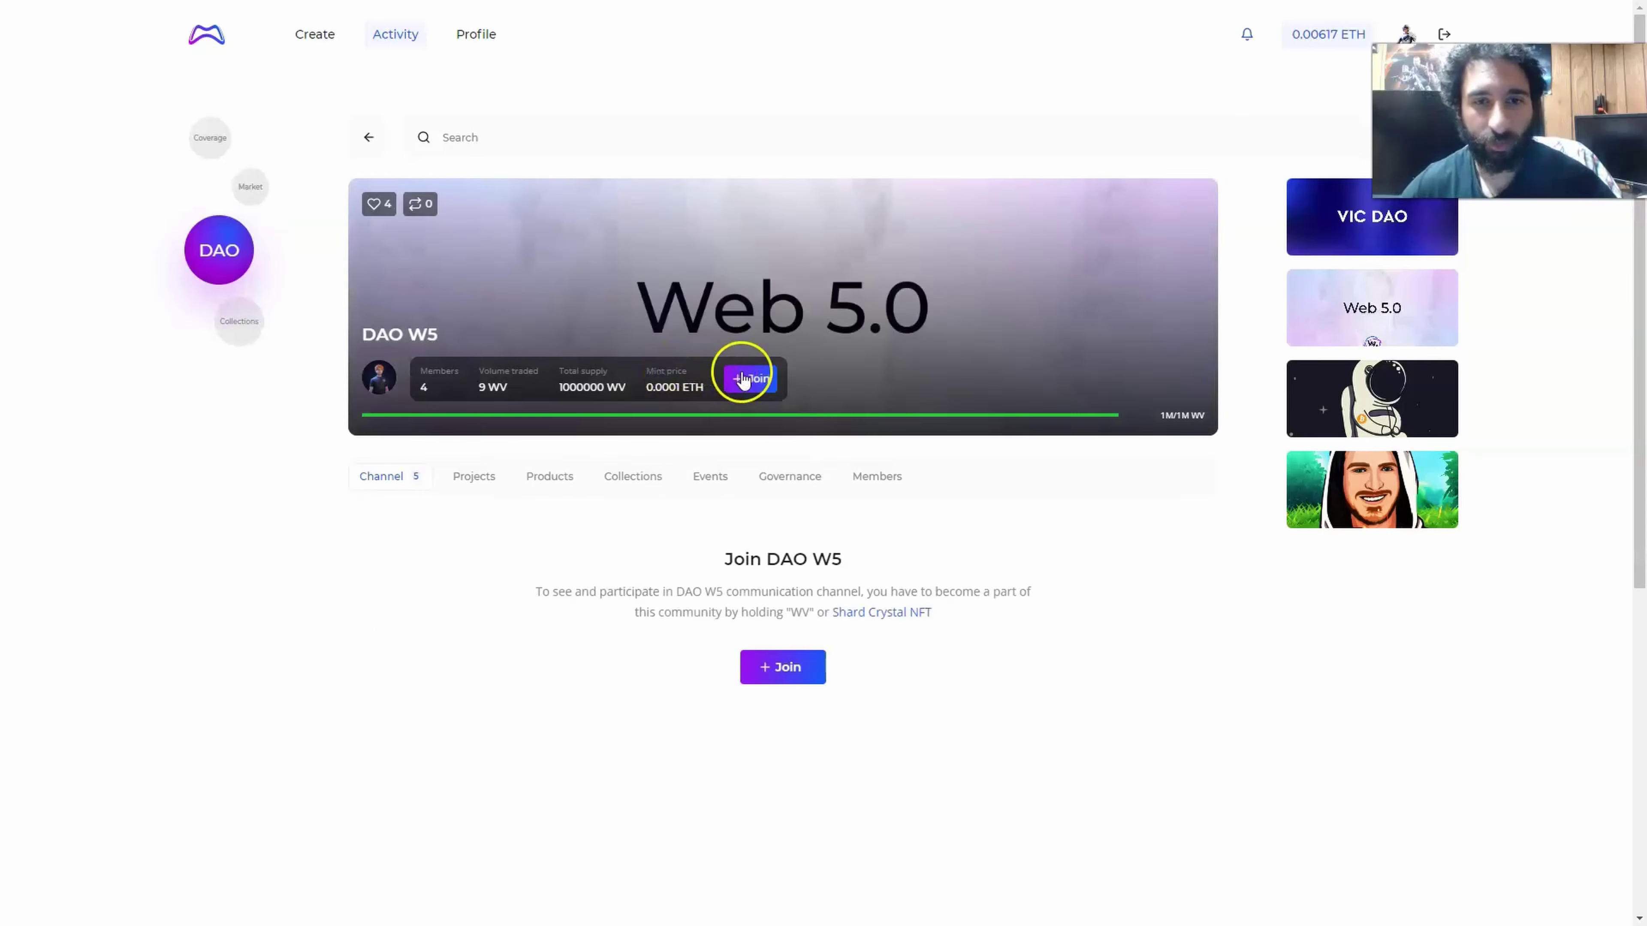
# Step: Open and then close the + Join purchase form for DAO W5
pyautogui.click(780, 673)
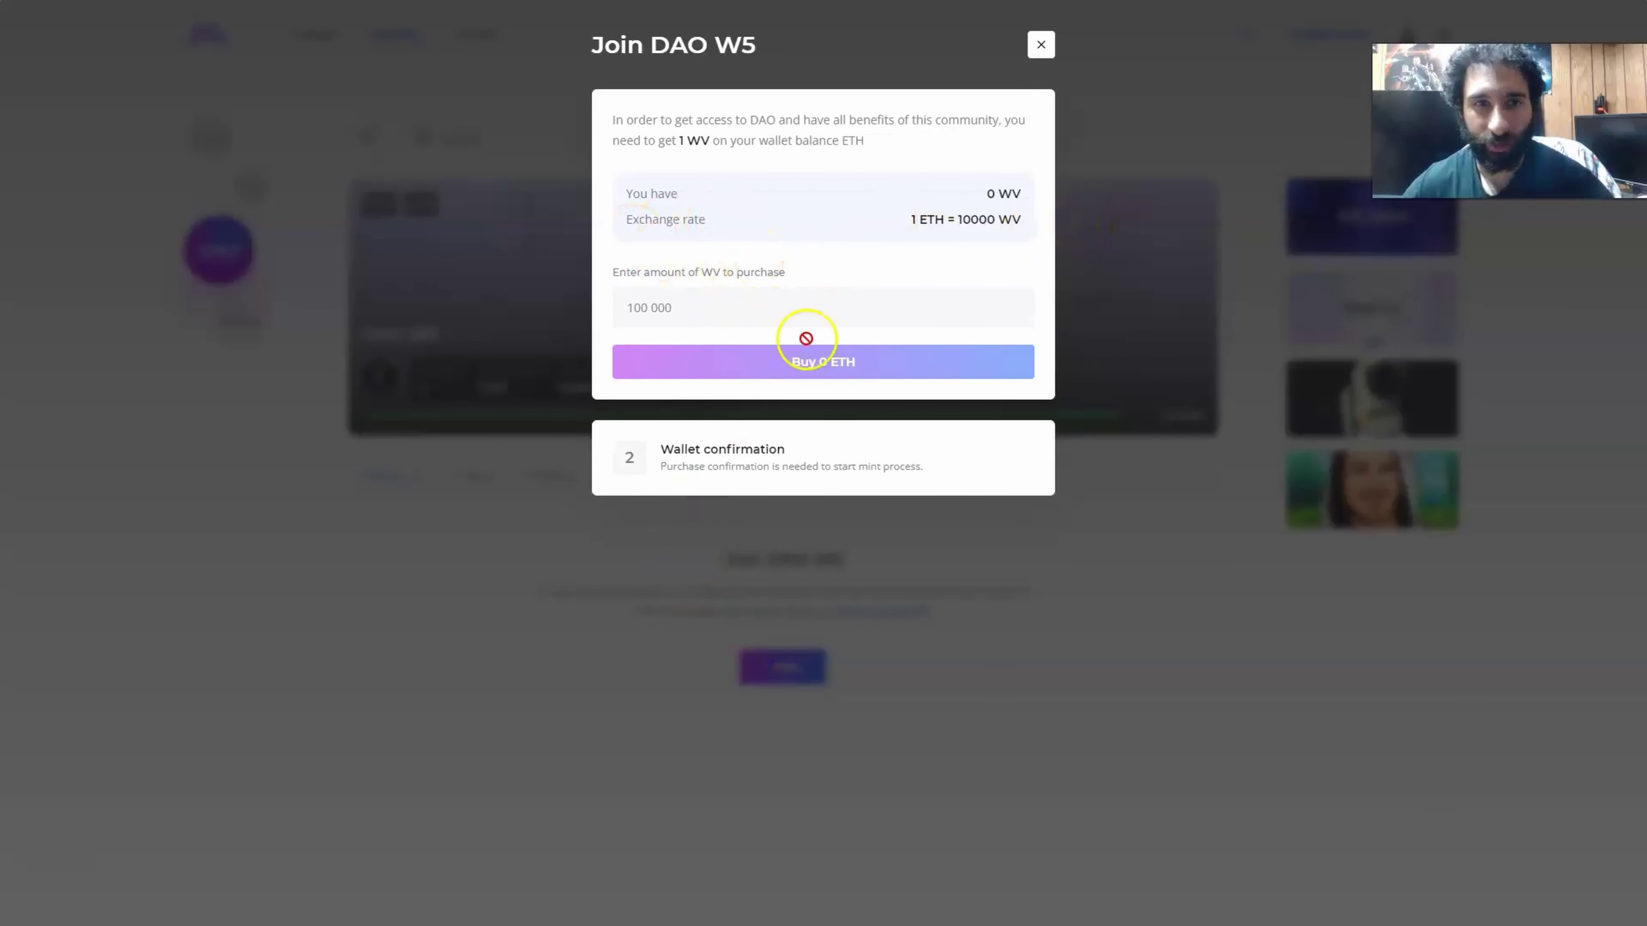
pyautogui.click(1041, 44)
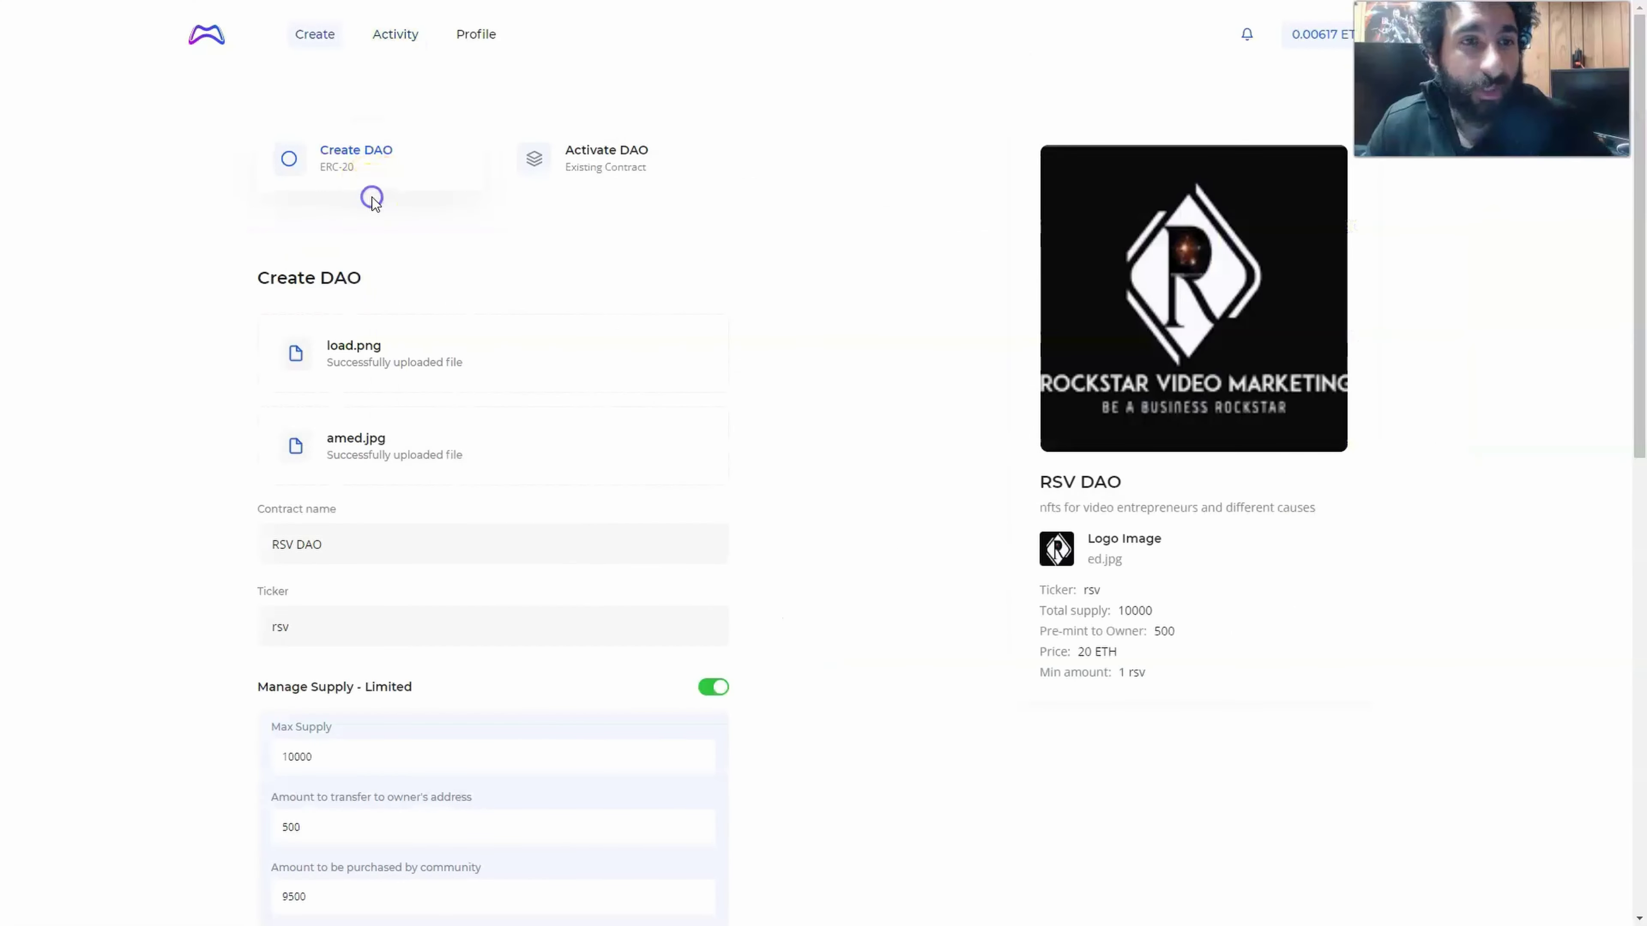
# Step: Edit the rsv ticker and scroll through the RSV DAO form to Create DAO
pyautogui.scroll(-3, 364, 247)
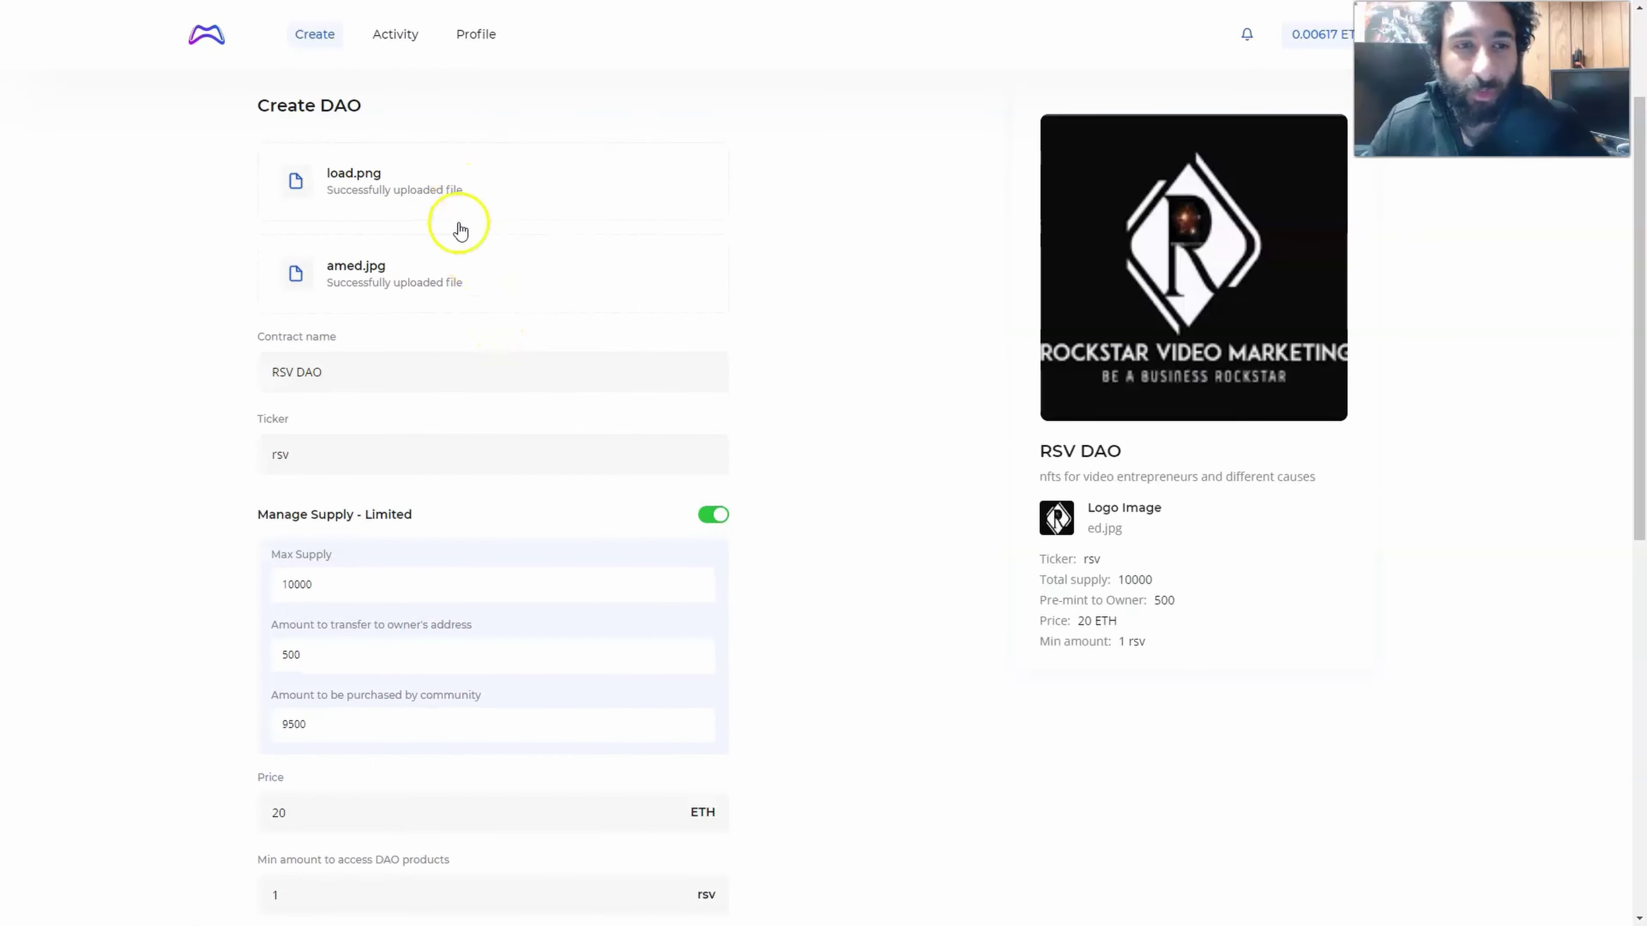
pyautogui.scroll(-3, 460, 228)
pyautogui.click(375, 197)
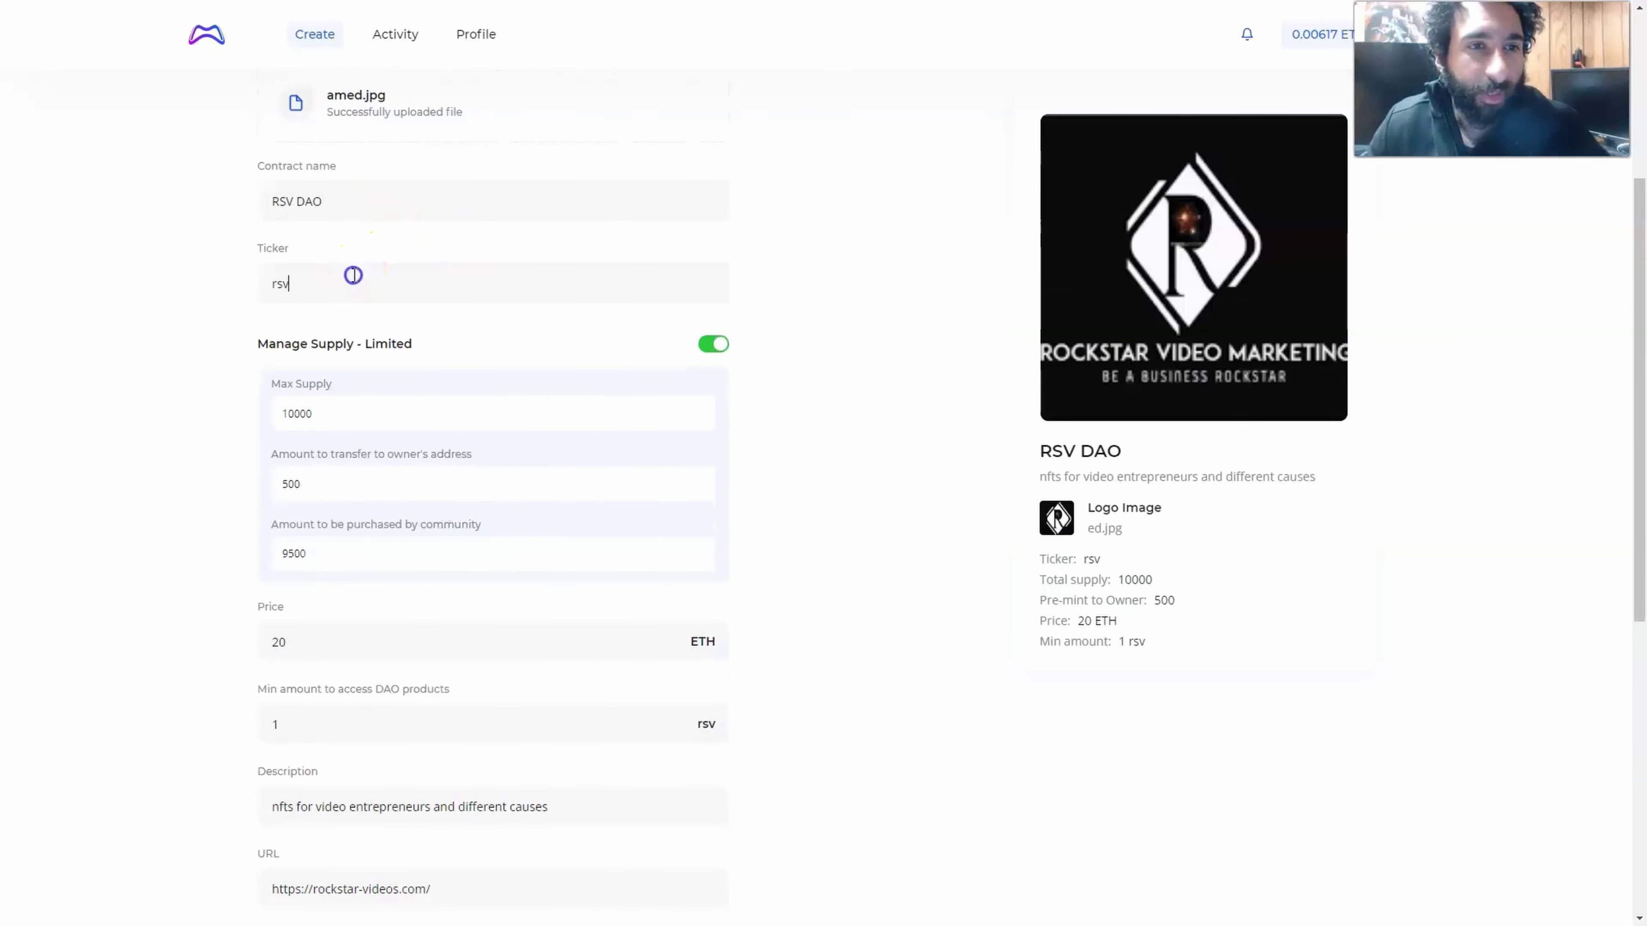
pyautogui.scroll(-4, 353, 276)
pyautogui.scroll(3, 352, 184)
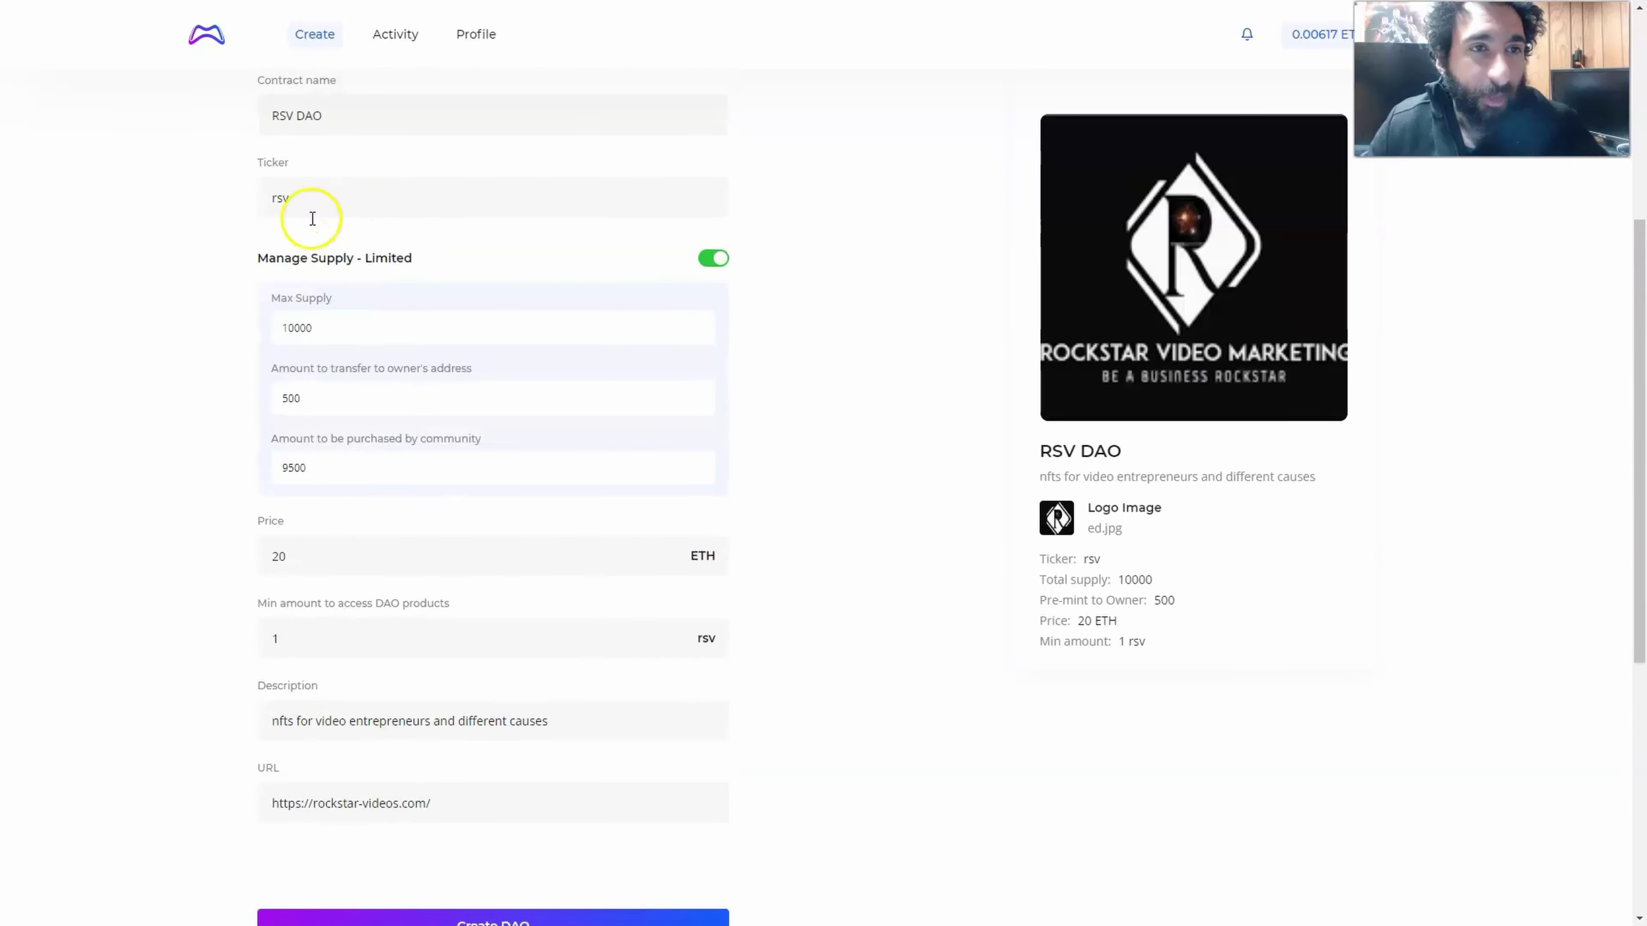
pyautogui.scroll(-1, 324, 272)
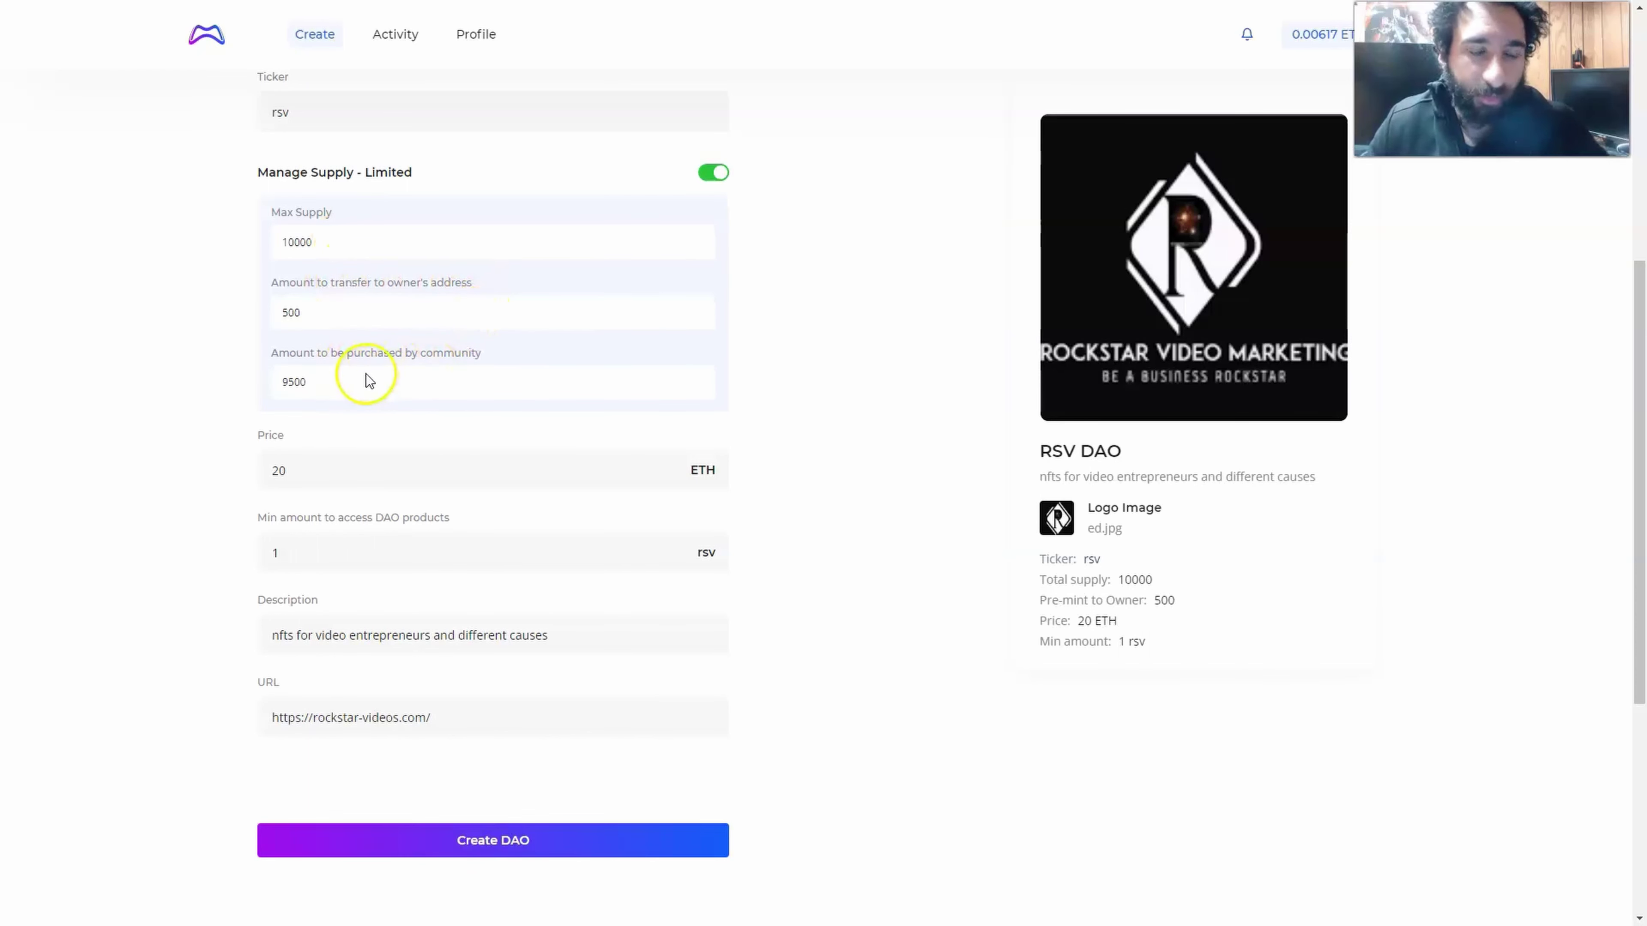
pyautogui.scroll(-1, 368, 375)
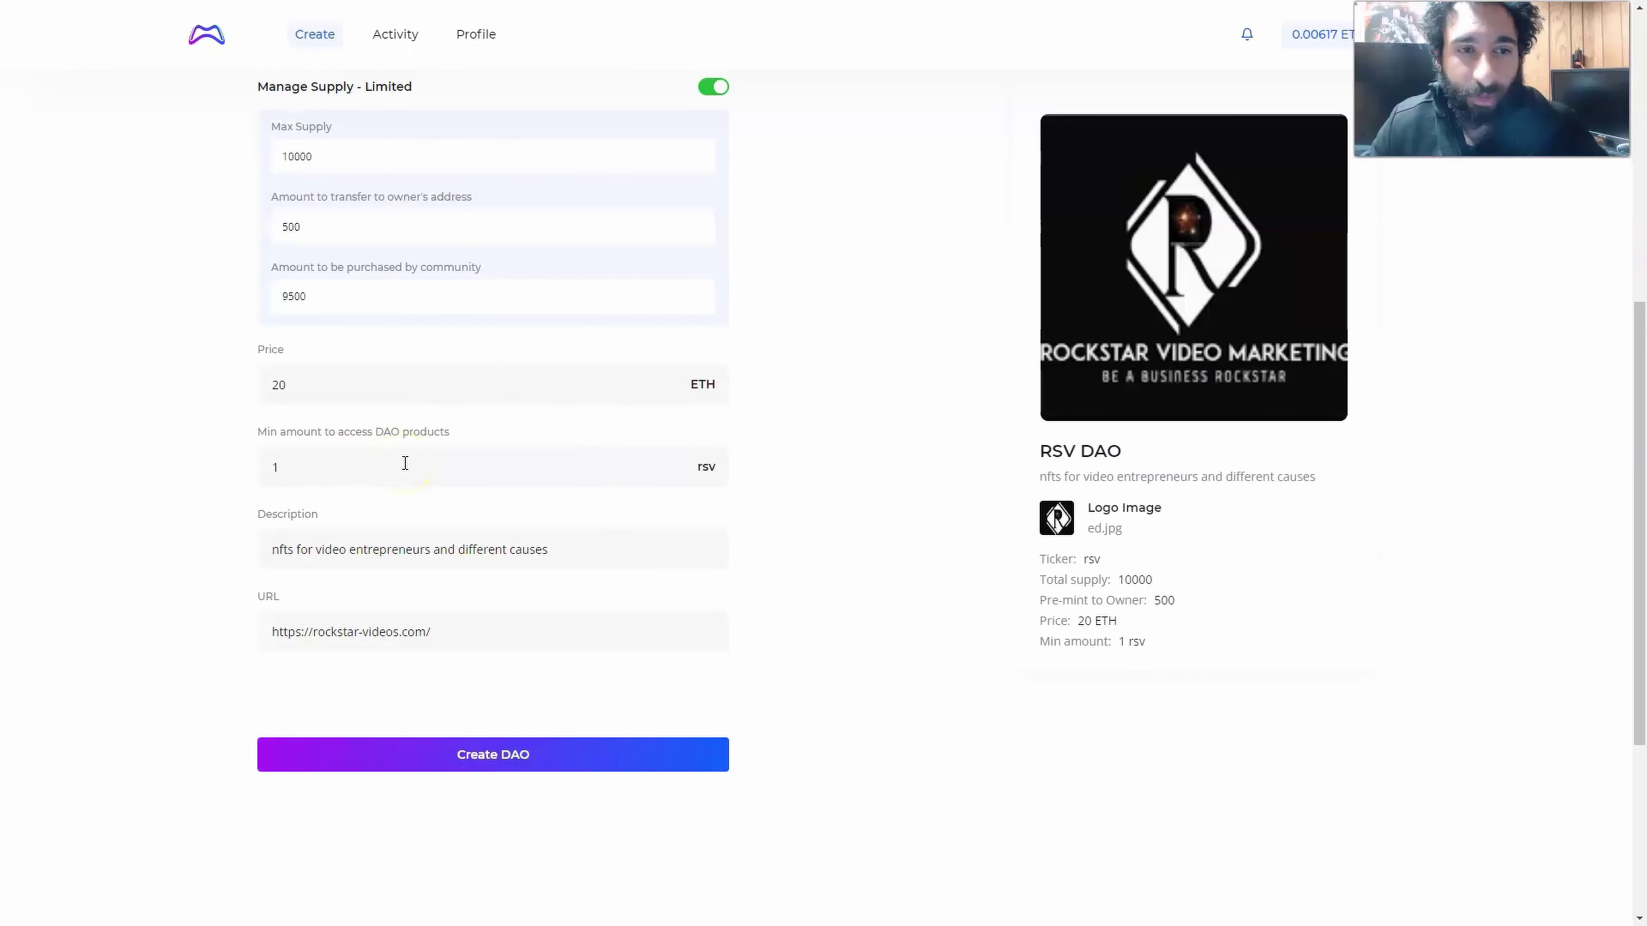
pyautogui.scroll(-3, 402, 462)
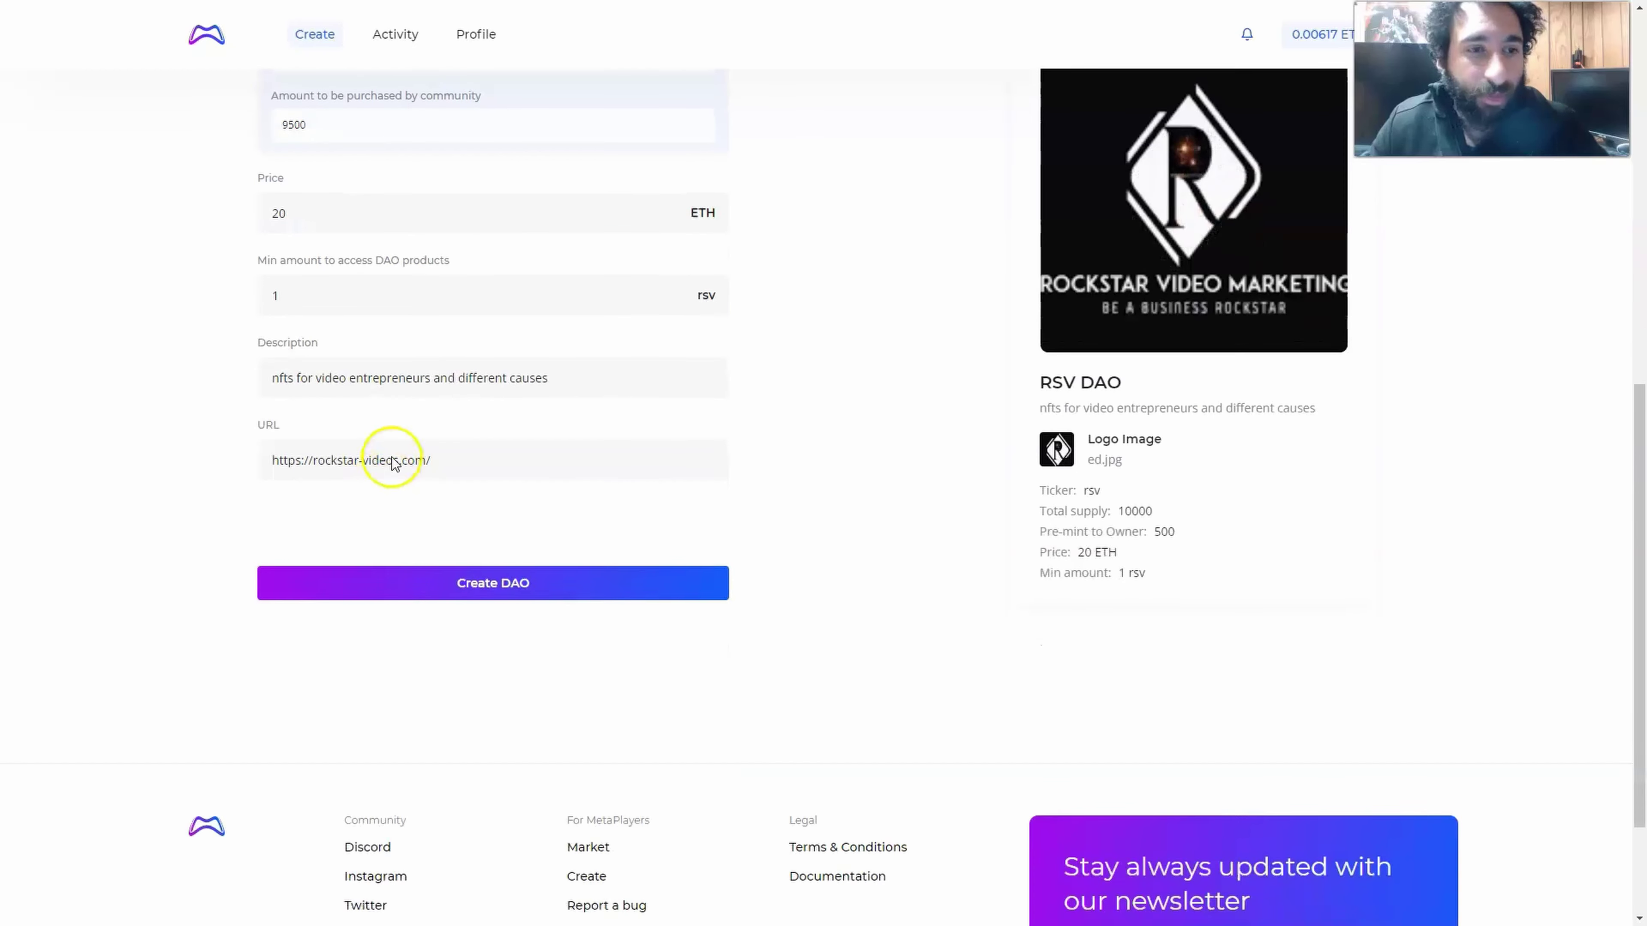
# Step: Submit the RSV DAO form with Create DAO, bringing up the MetaMask transaction
pyautogui.click(542, 585)
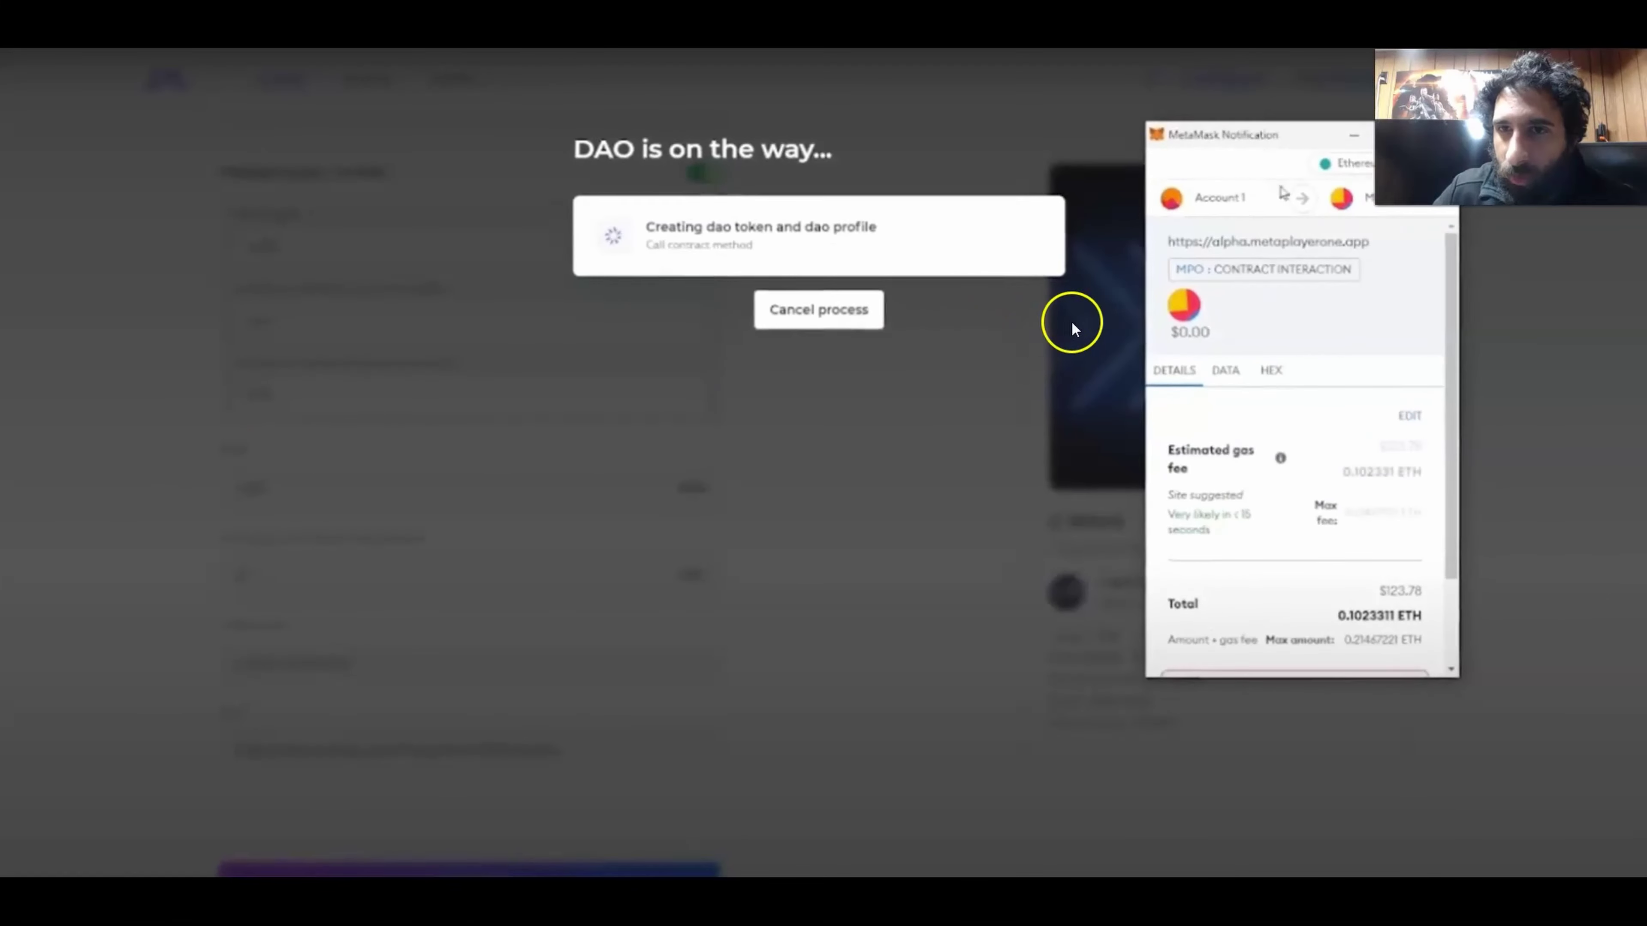
pyautogui.scroll(-3, 1271, 487)
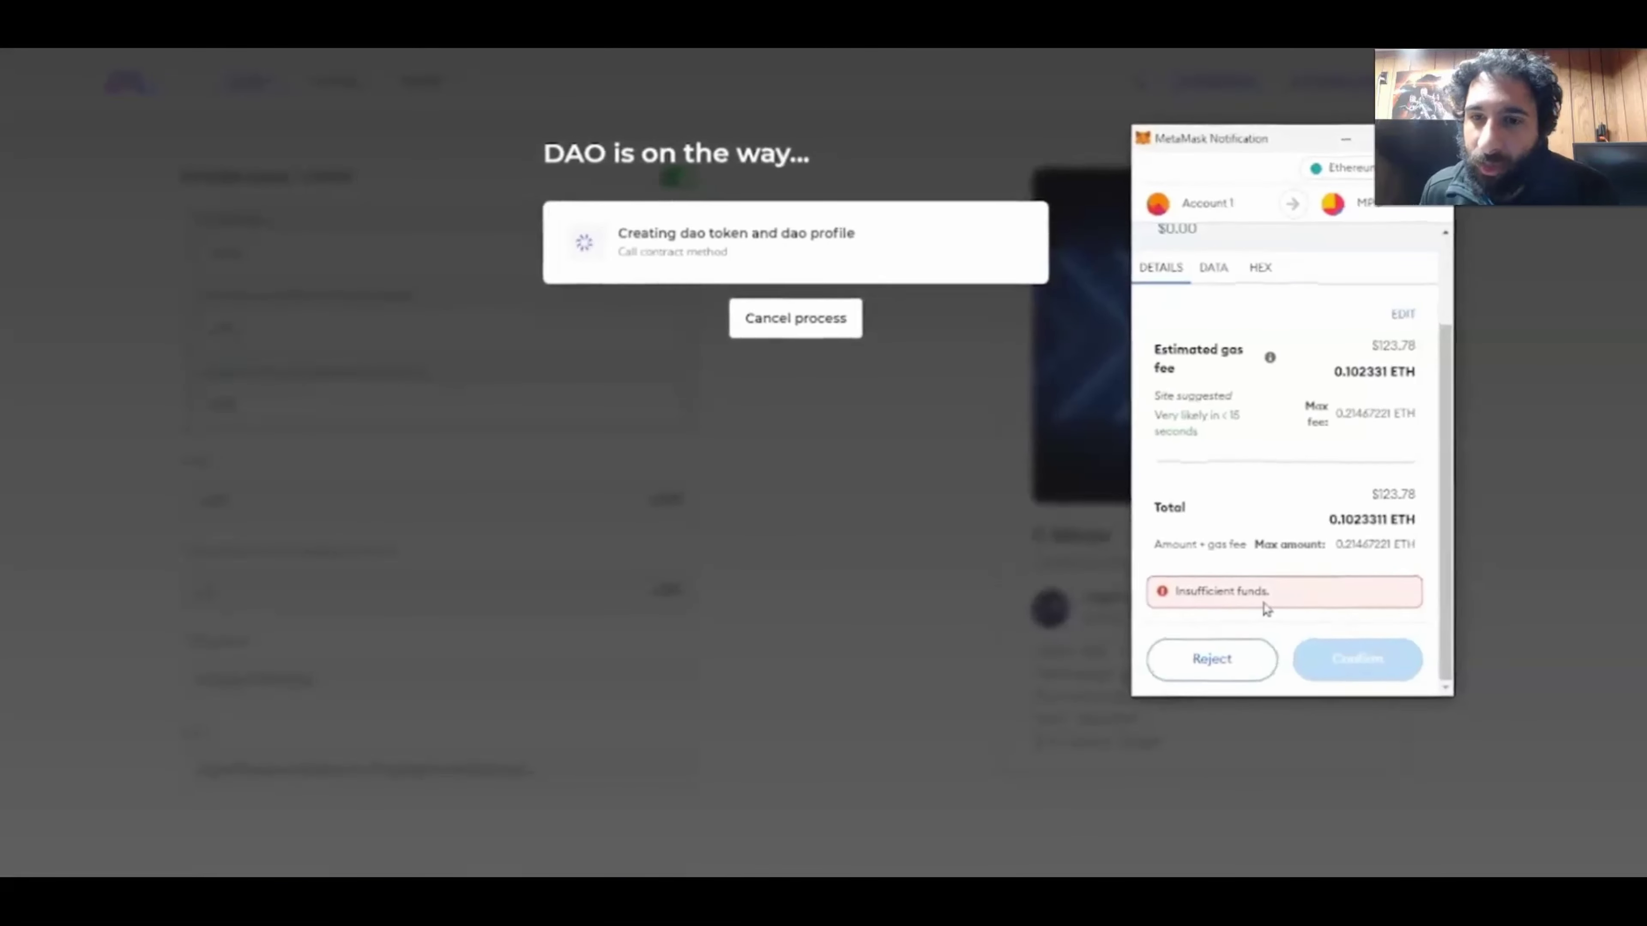
pyautogui.scroll(2, 1264, 610)
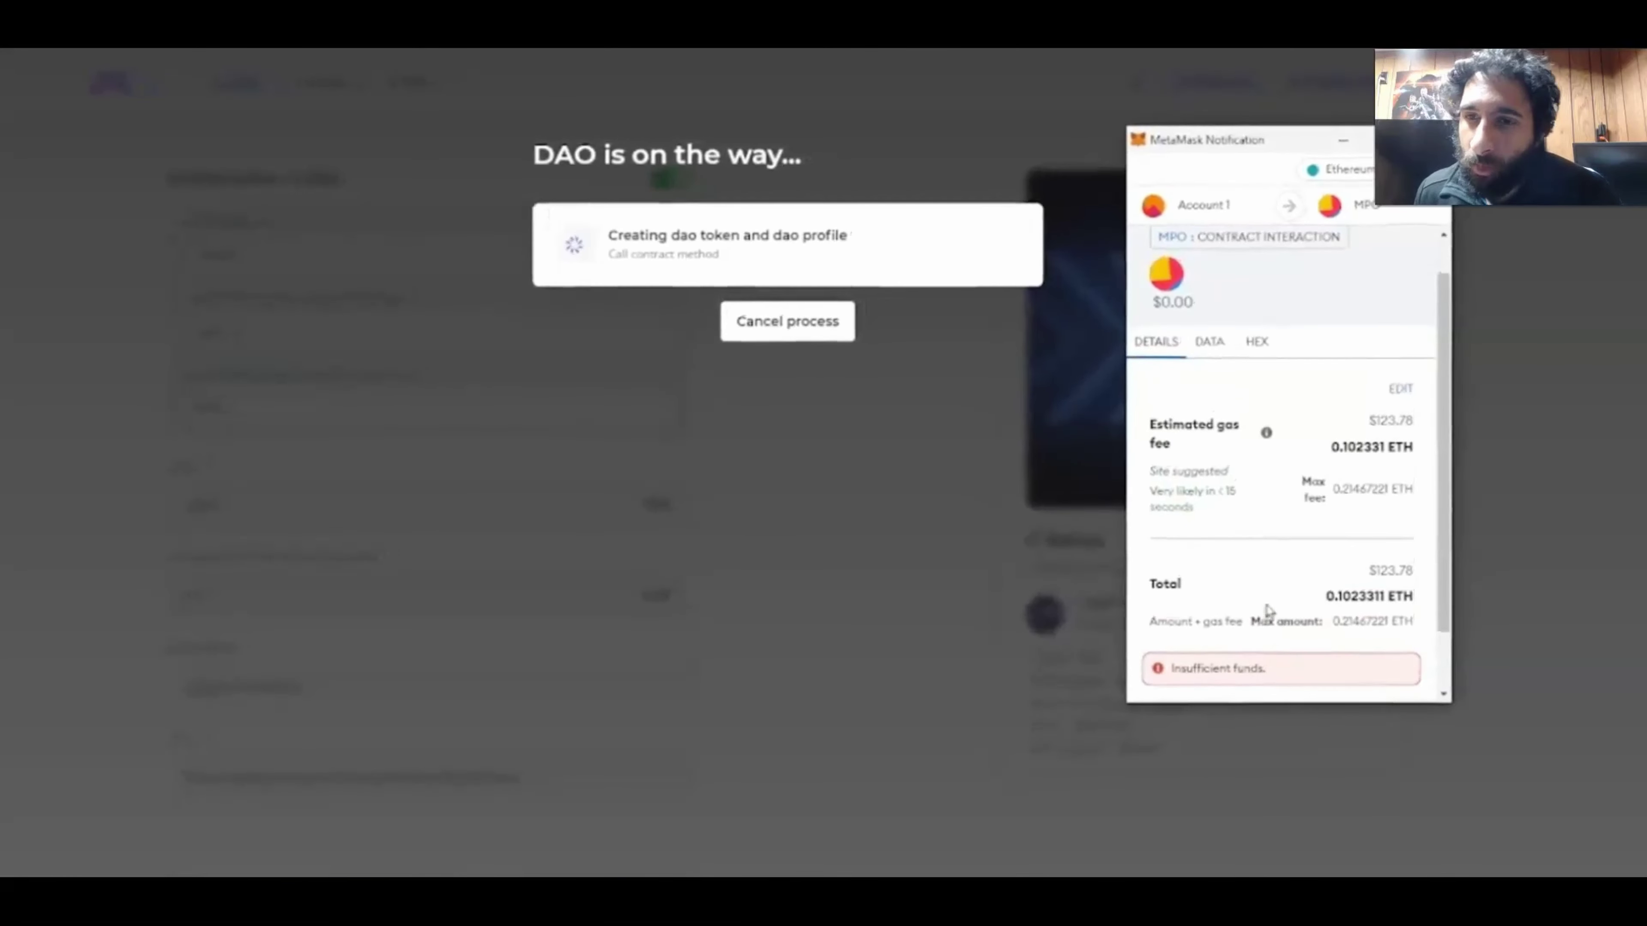
pyautogui.scroll(1, 1358, 619)
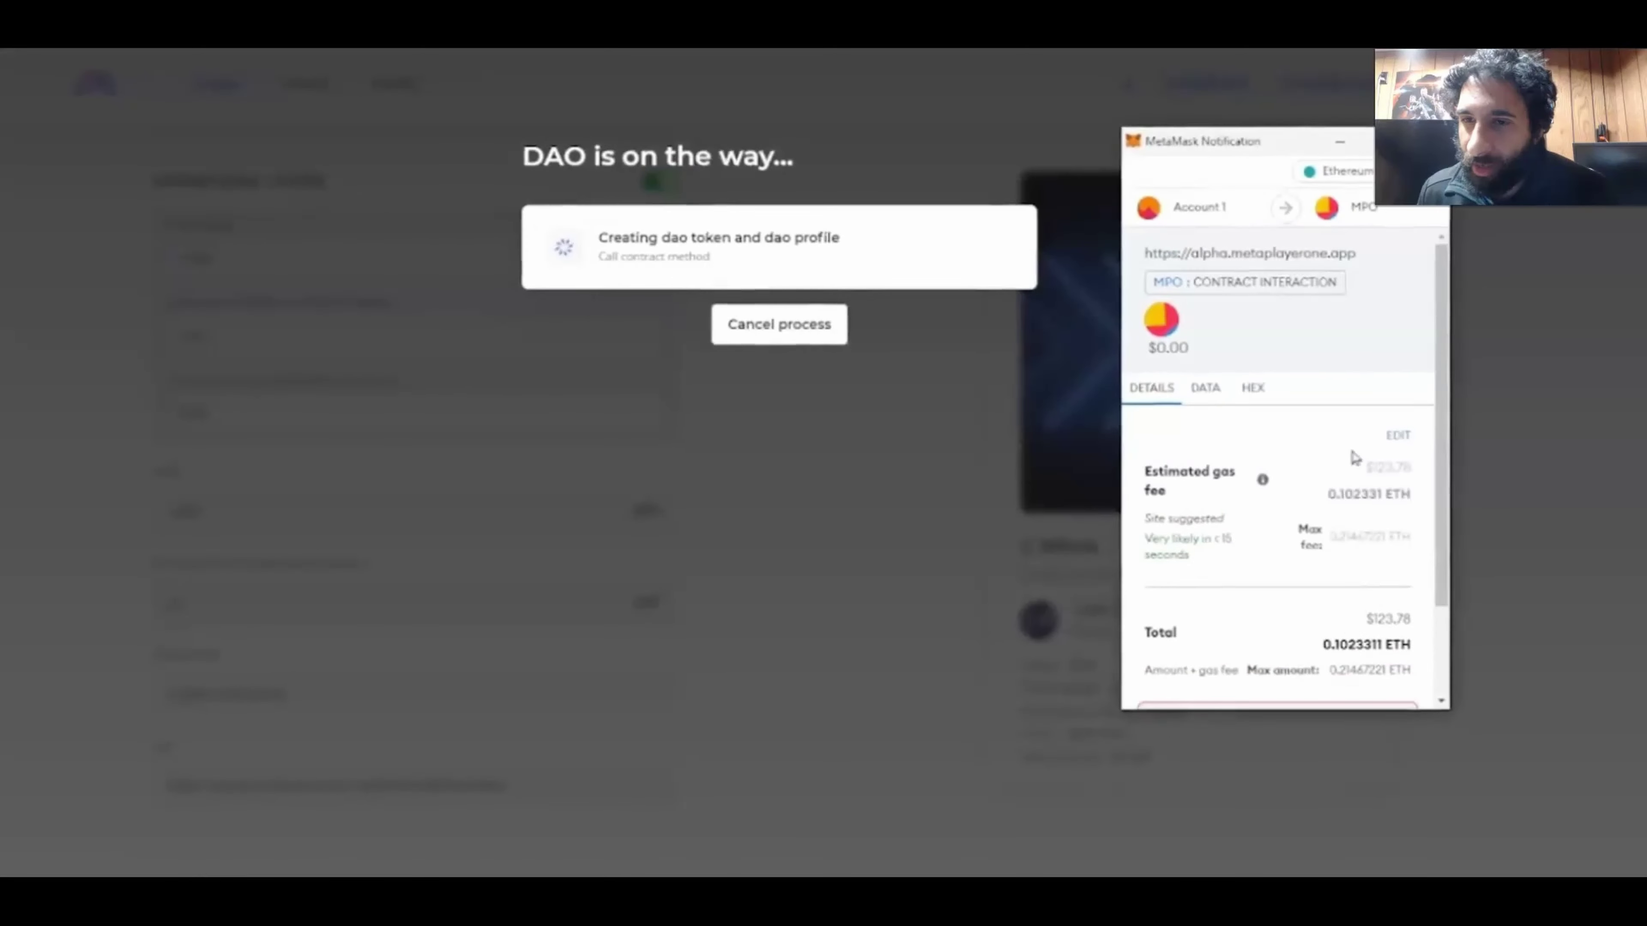
# Step: Set the MetaMask gas fee to Low priority, review advanced options, and confirm the transaction
pyautogui.click(1401, 439)
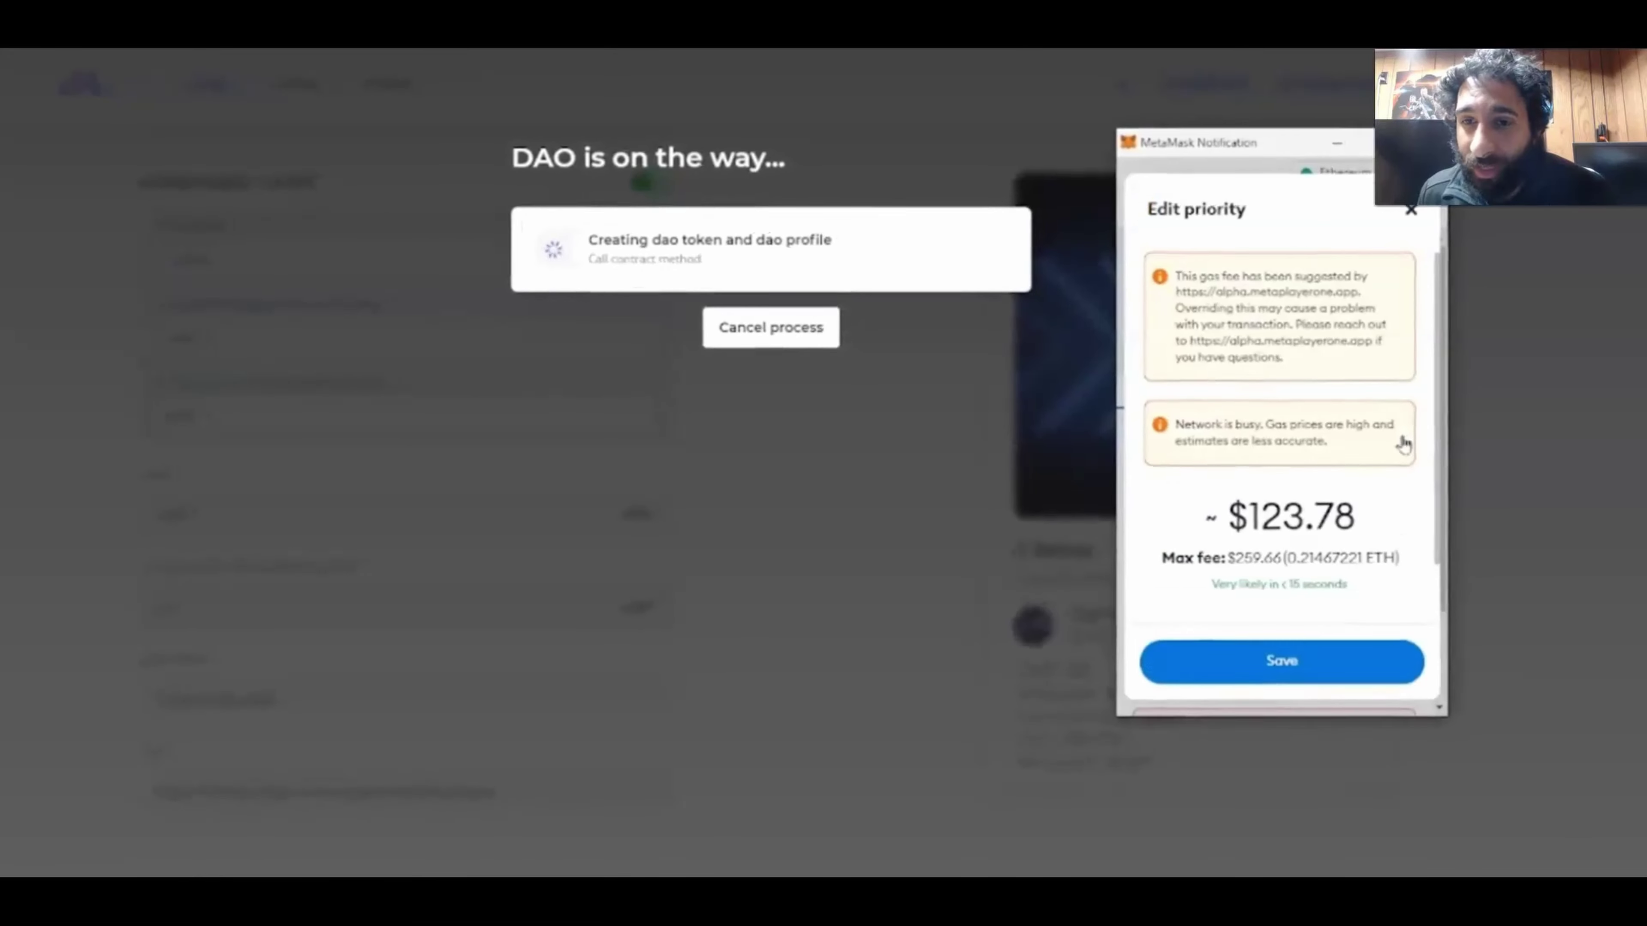
pyautogui.scroll(-1, 1332, 518)
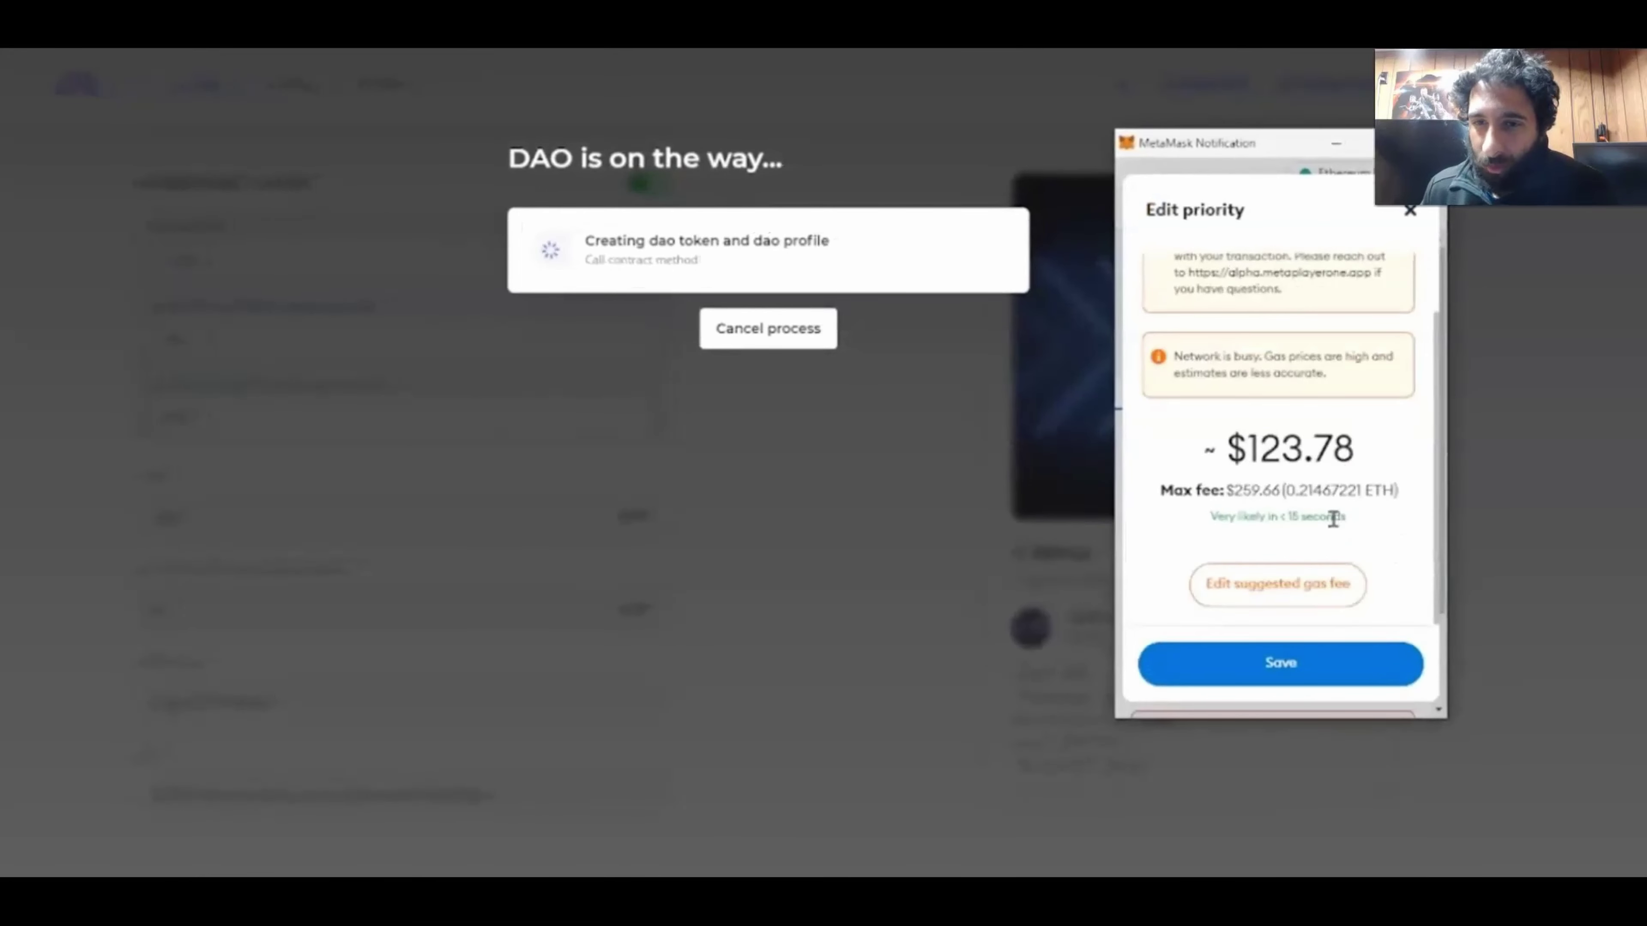
pyautogui.click(1289, 597)
pyautogui.click(1290, 562)
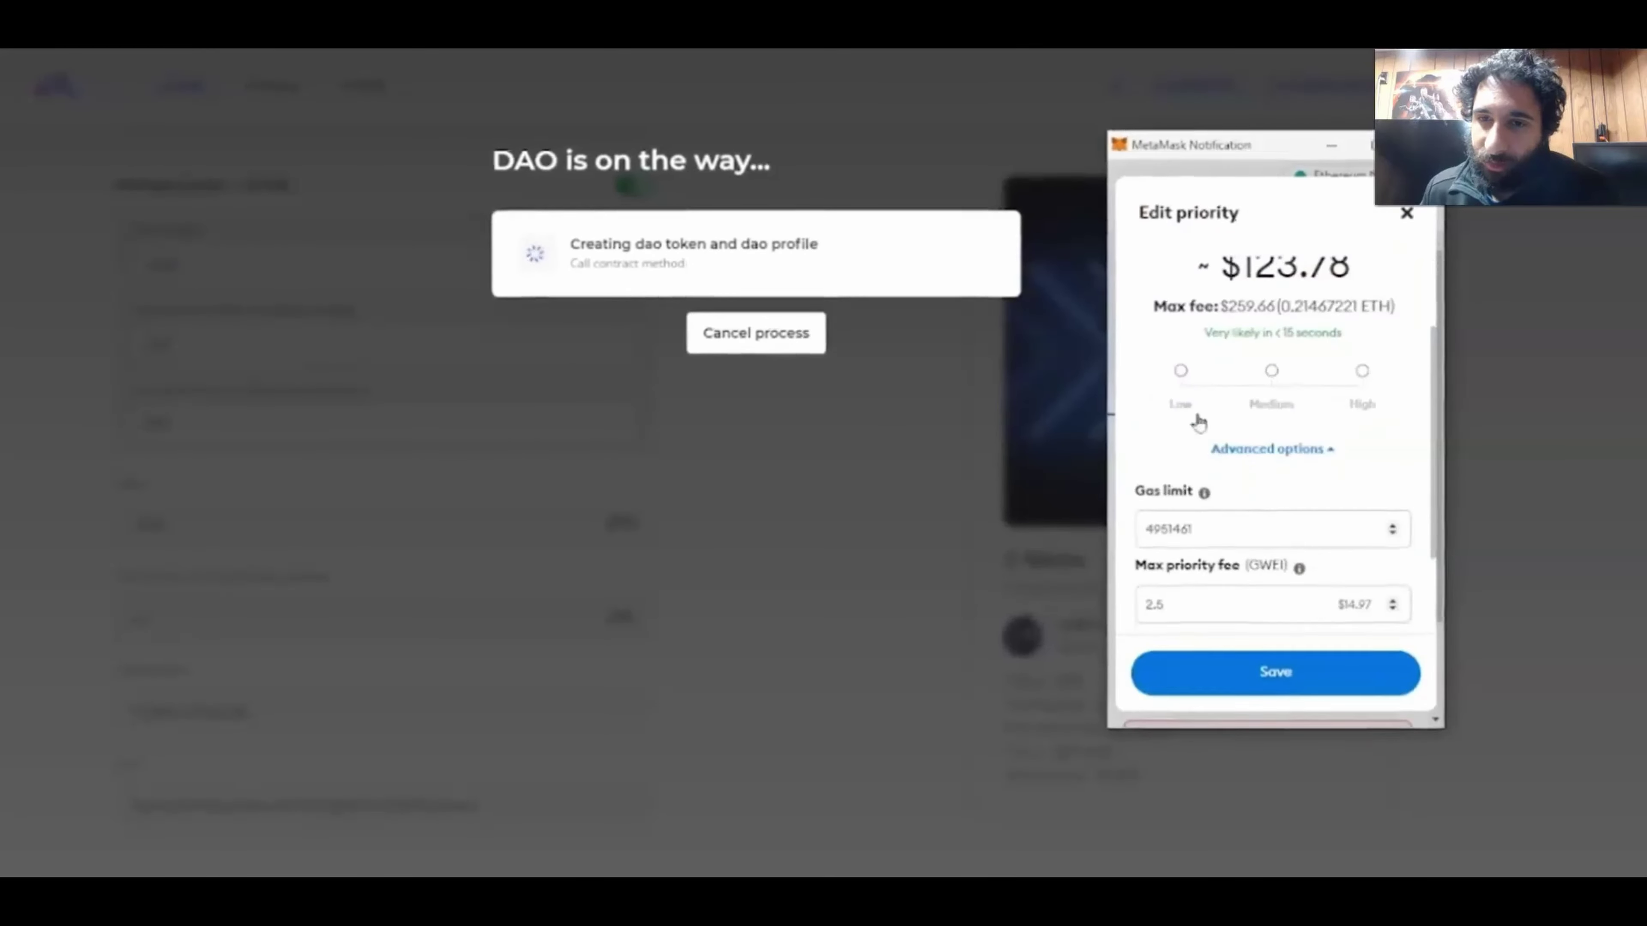
pyautogui.click(1178, 375)
pyautogui.scroll(-2, 1382, 404)
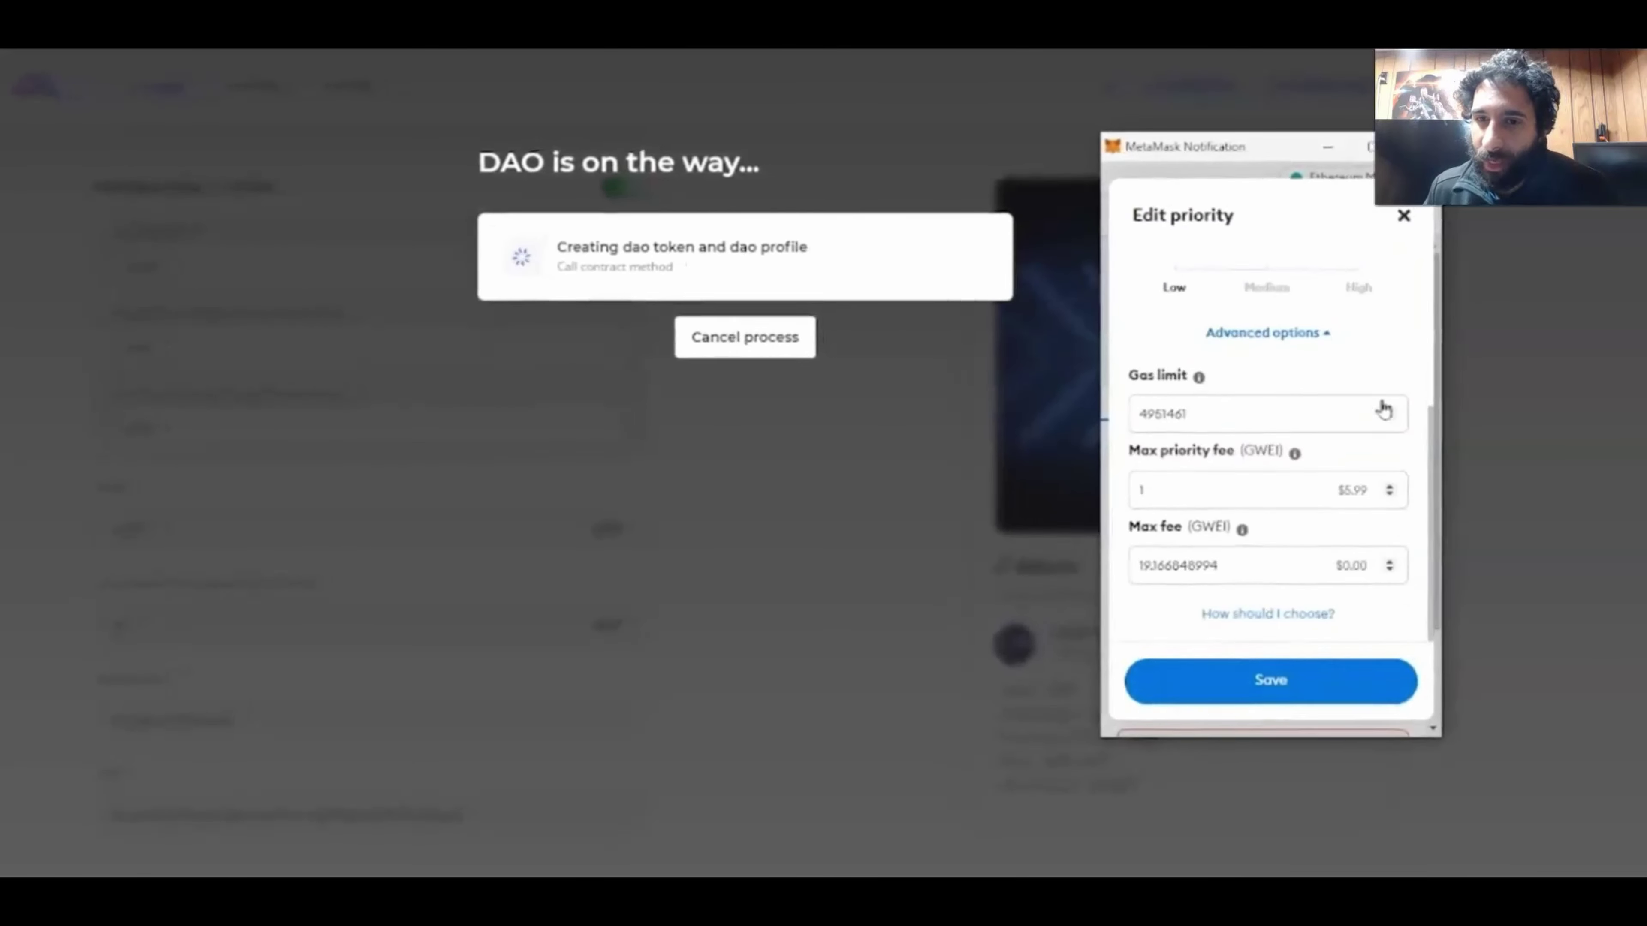
pyautogui.scroll(3, 1378, 428)
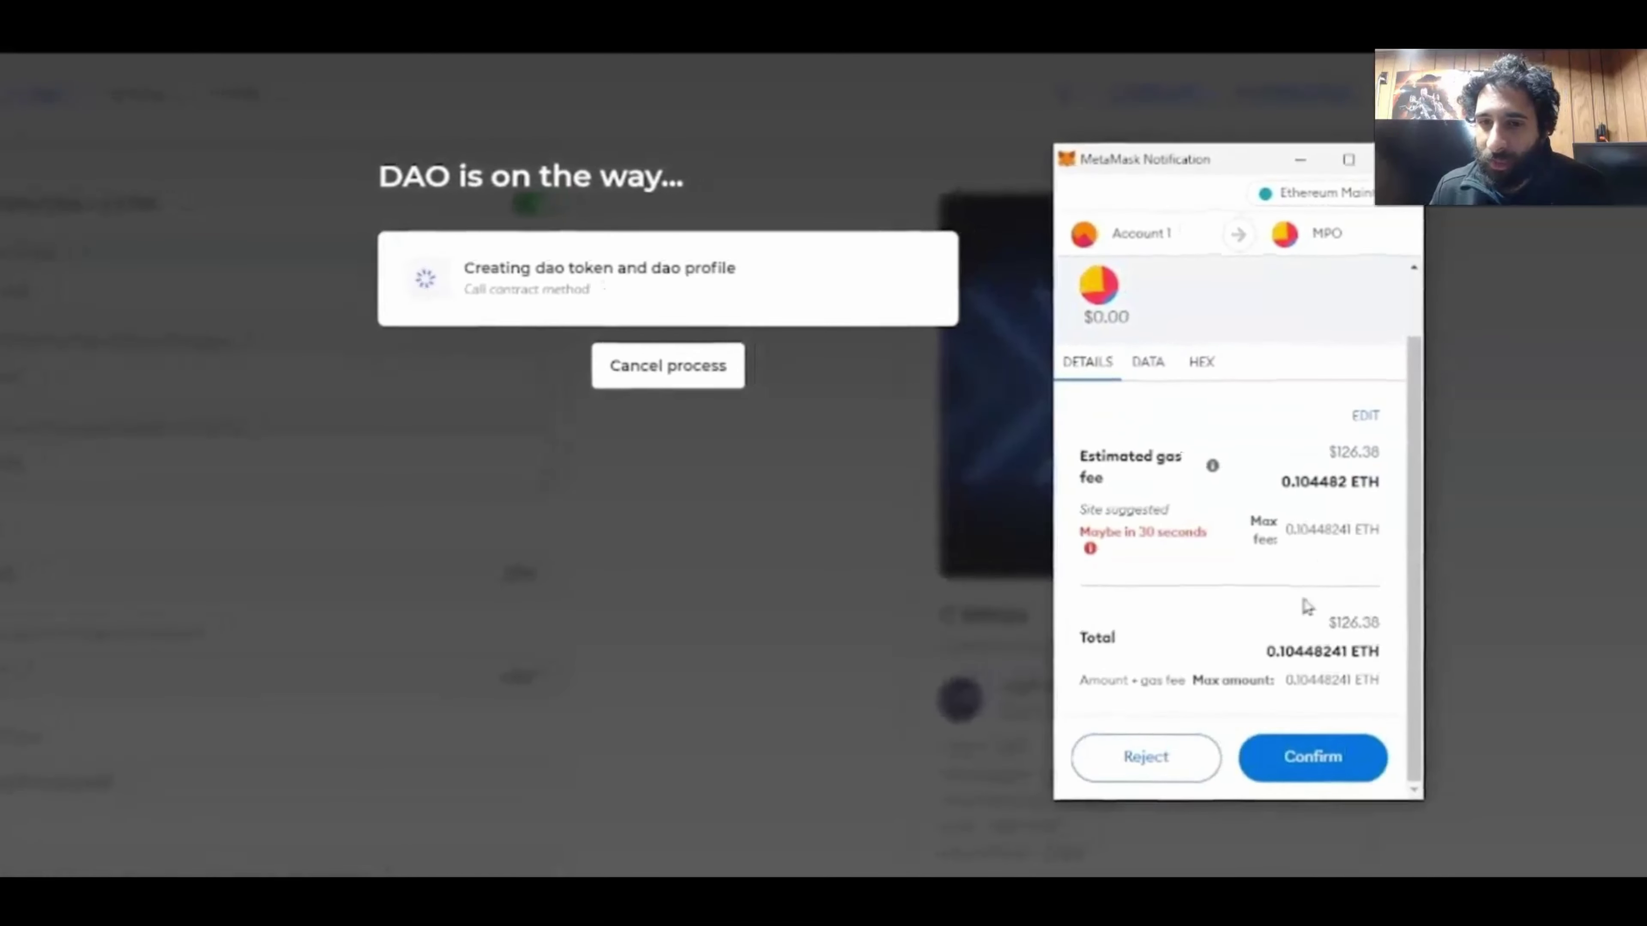
pyautogui.click(1308, 757)
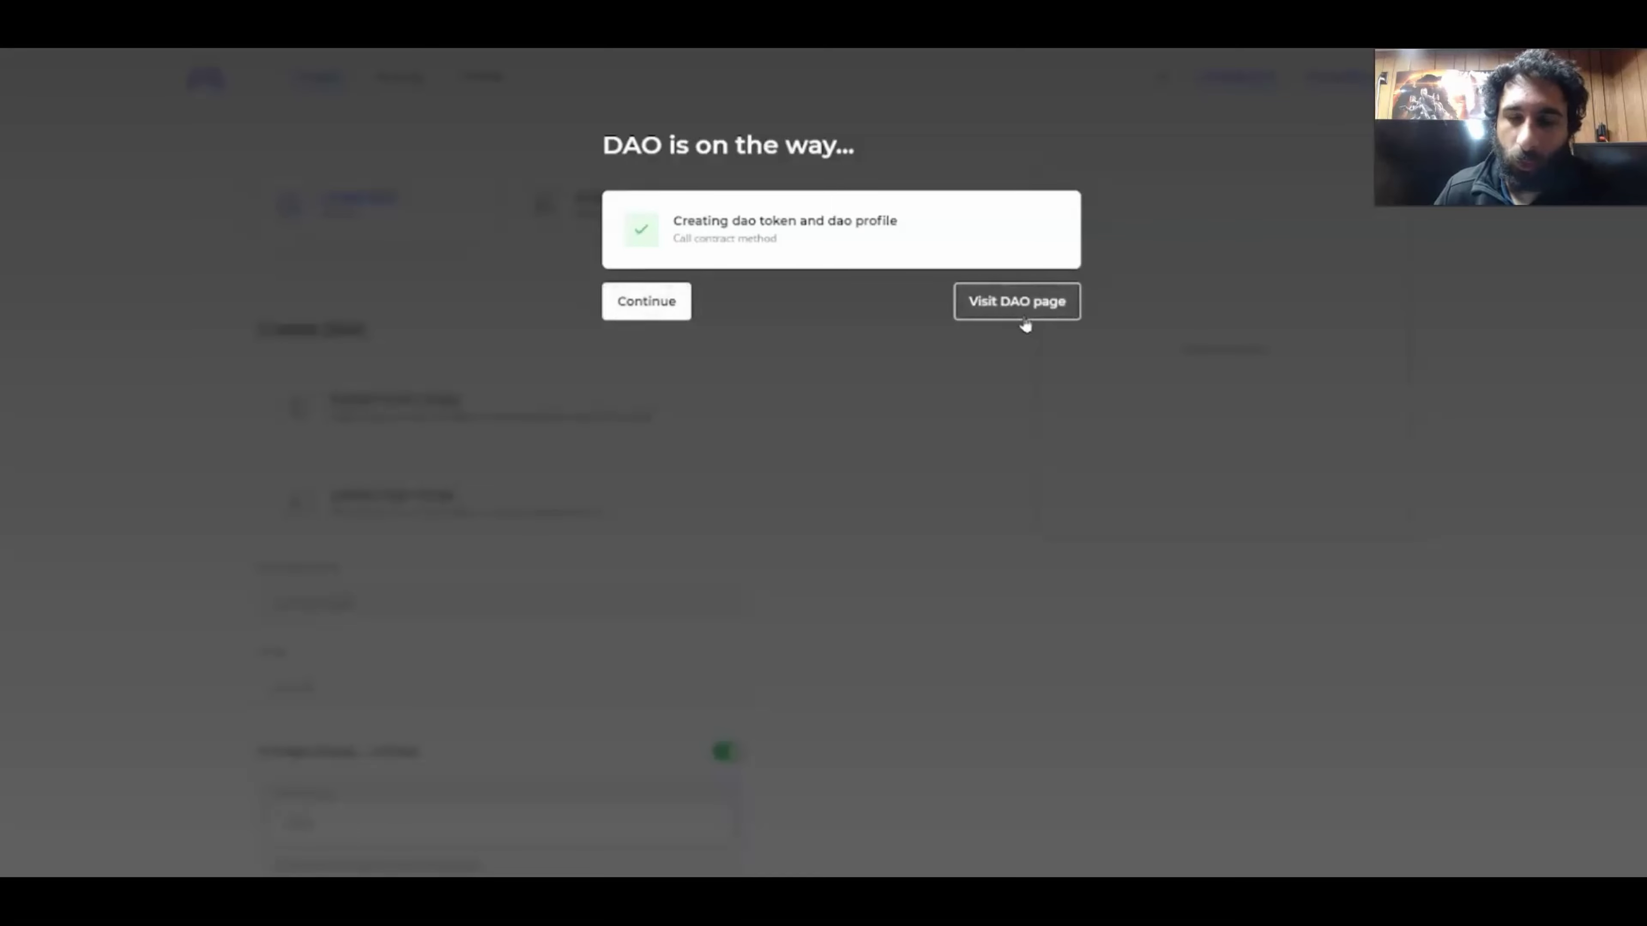
# Step: After the DAO token and profile finish creating, go to the Visit DAO page
pyautogui.click(1017, 303)
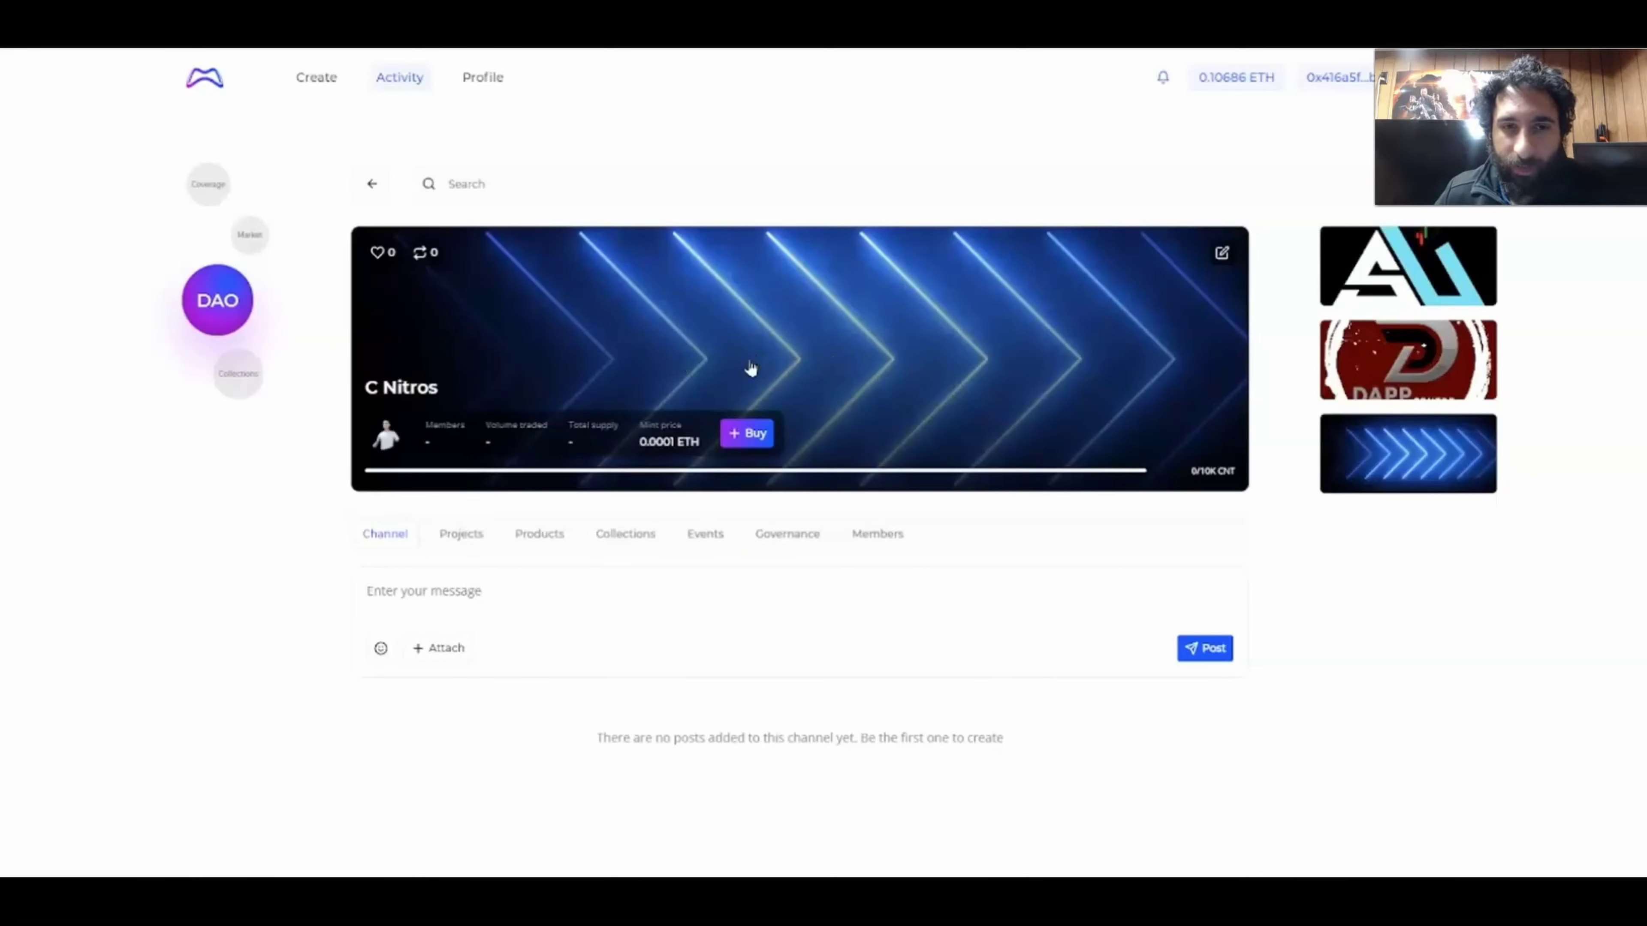
# Step: View the C Nitros Projects and Products tabs, return to Channel, and open Join C Nitros
pyautogui.scroll(-2, 966, 464)
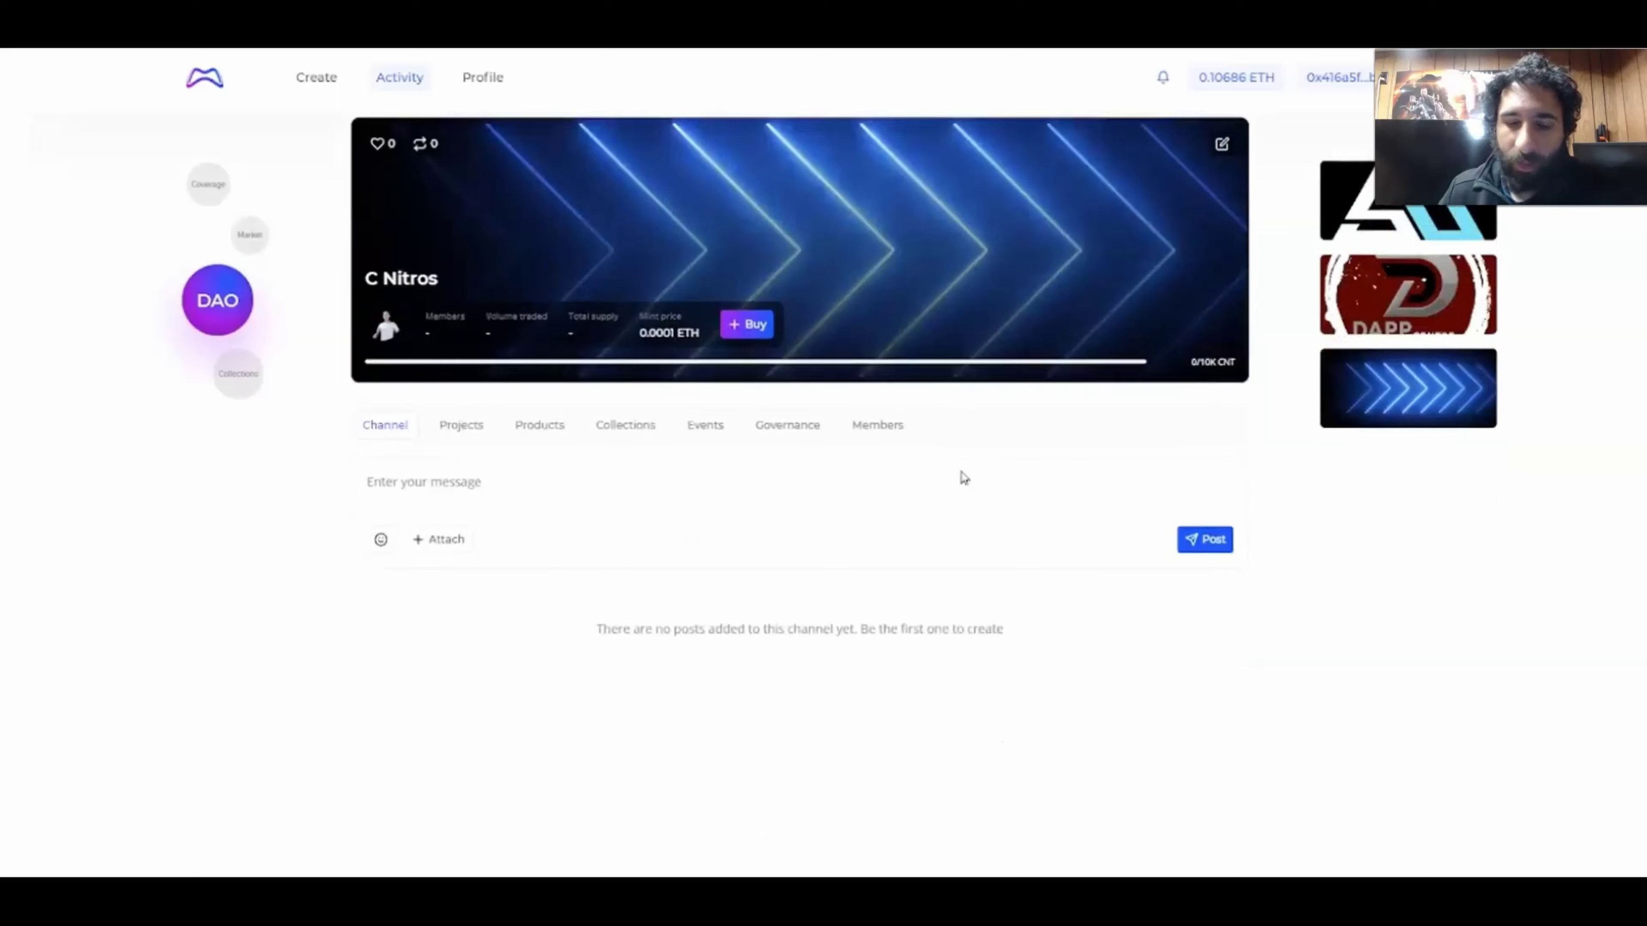
pyautogui.click(462, 423)
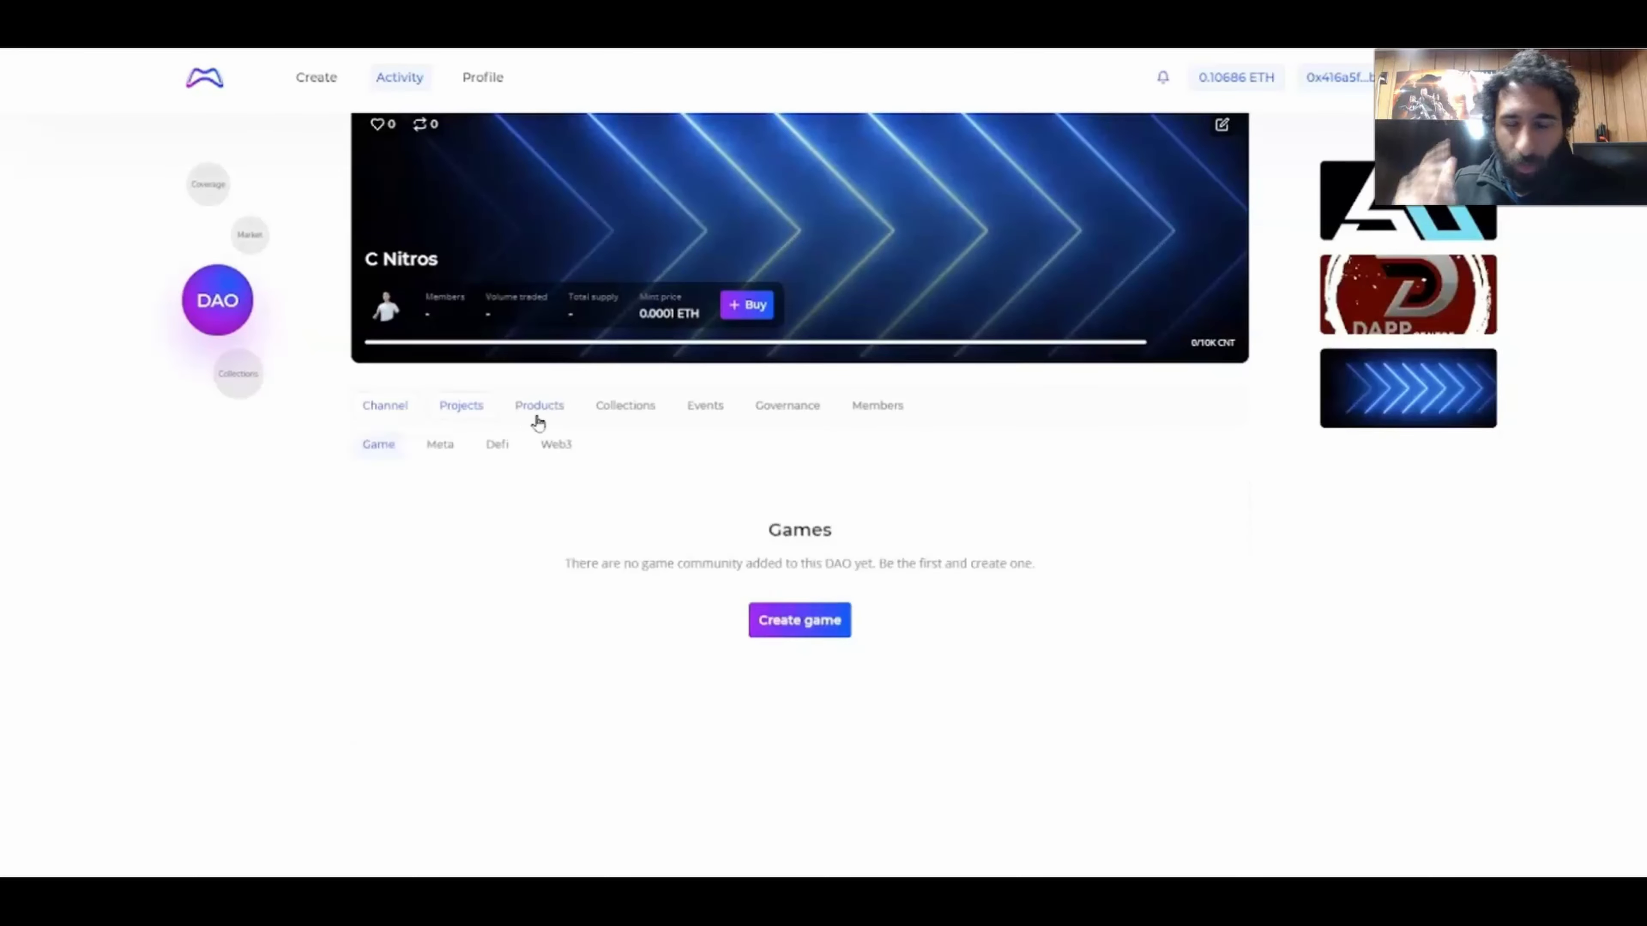
pyautogui.click(556, 421)
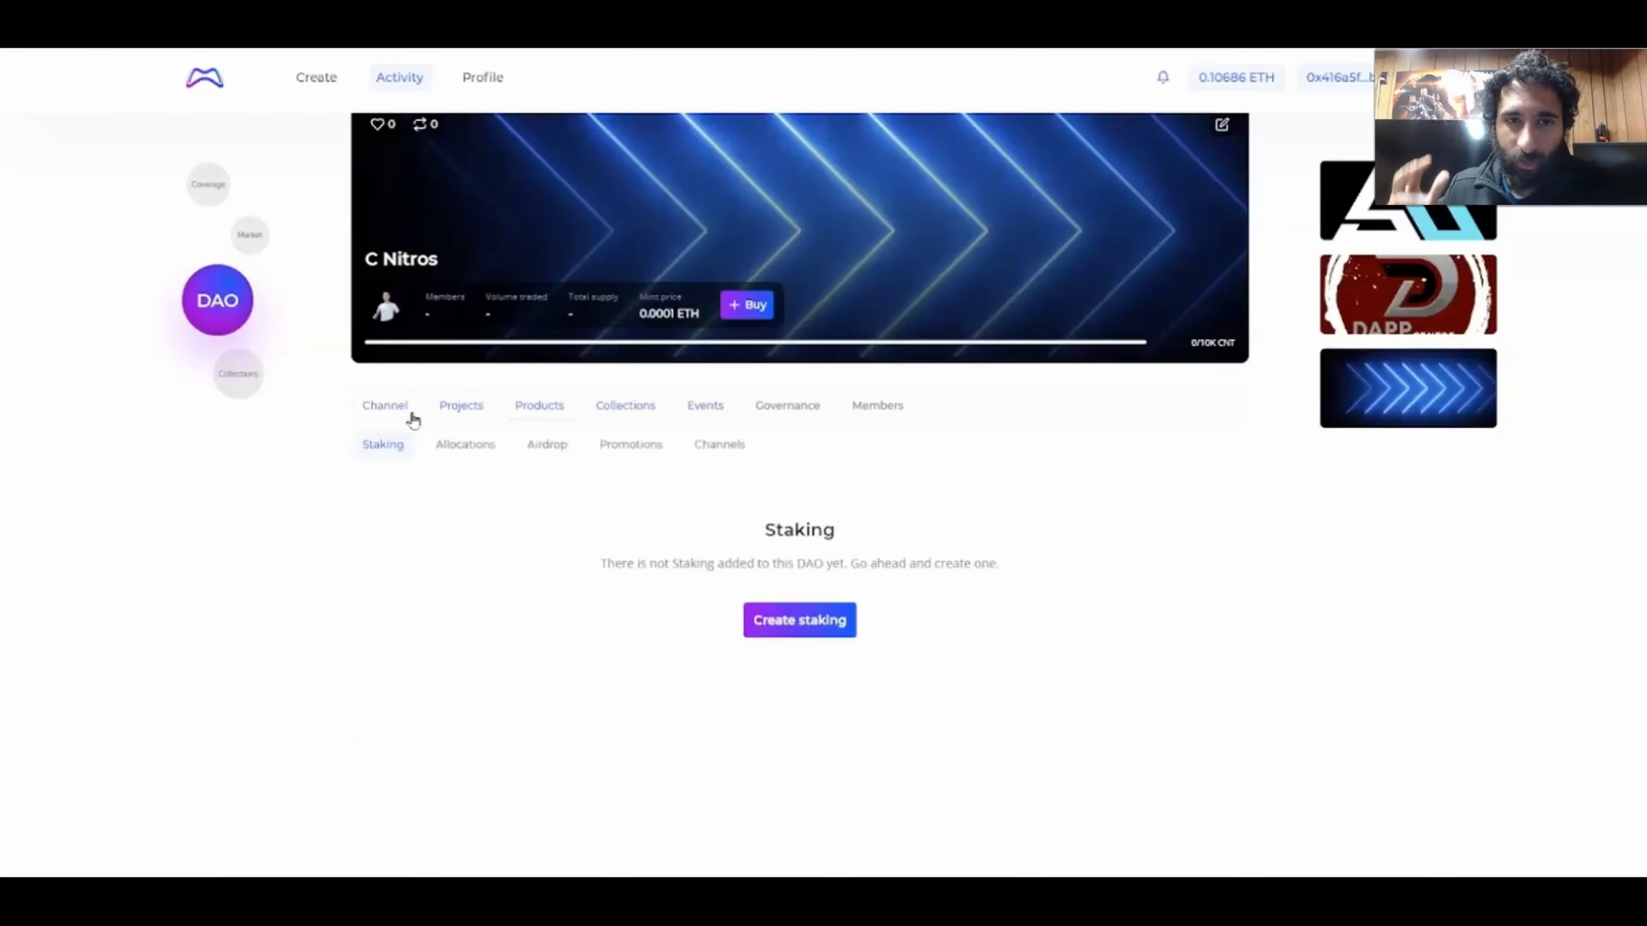
pyautogui.click(412, 419)
pyautogui.scroll(2, 992, 574)
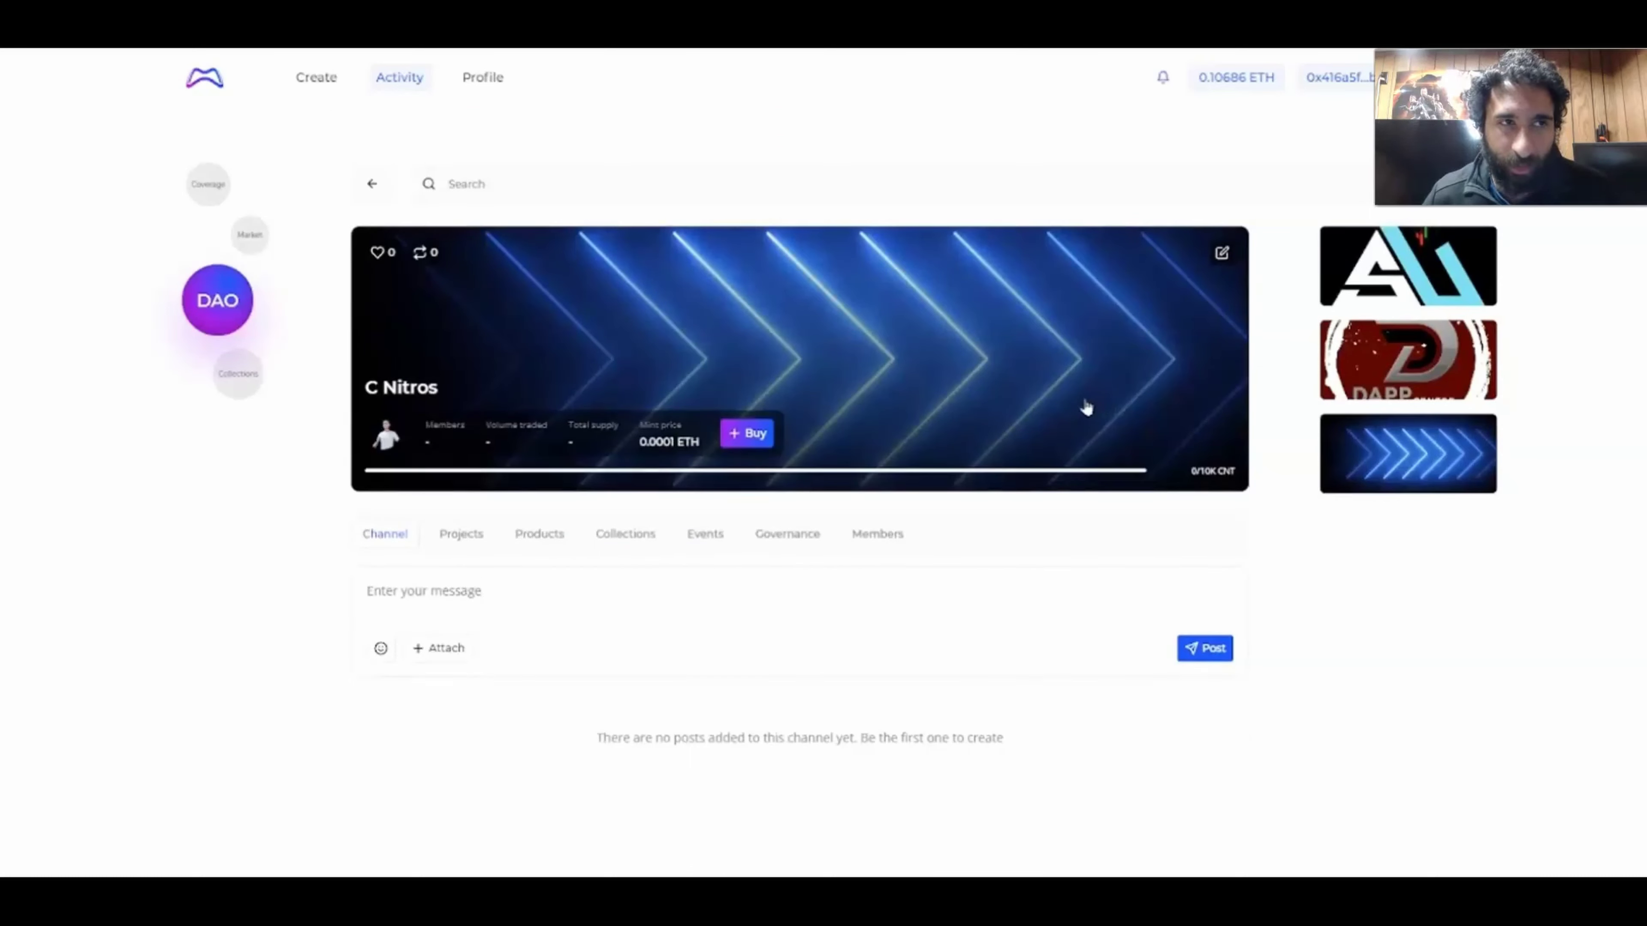
pyautogui.click(757, 437)
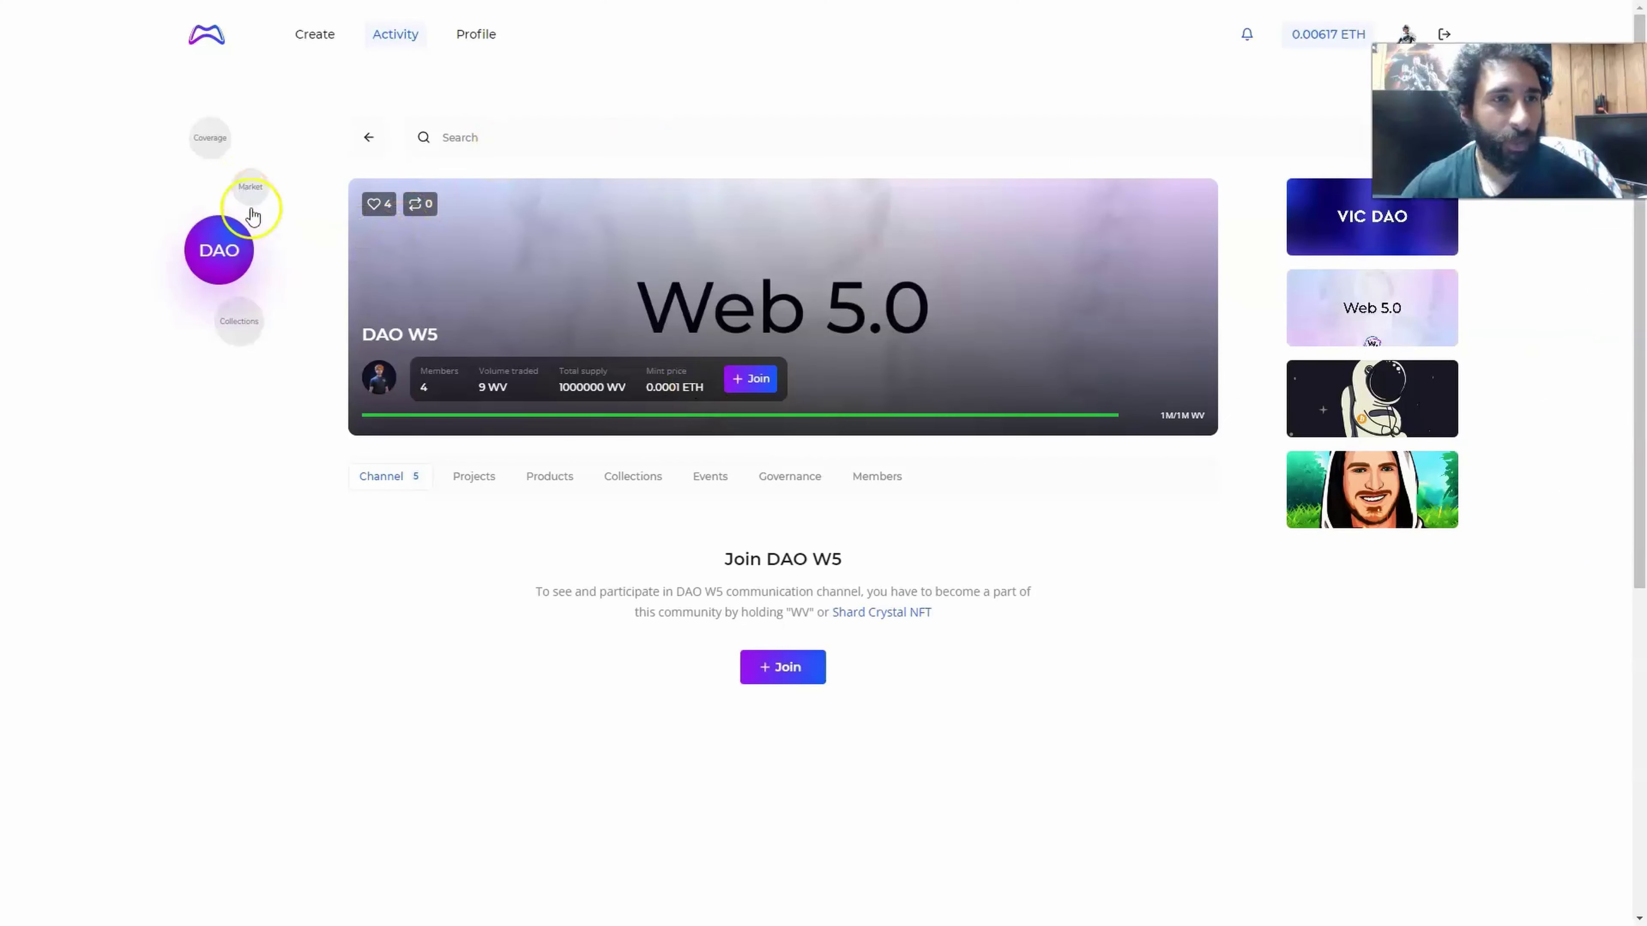
# Step: Browse Collections, view The Full Punks collection, then go to the Create page
pyautogui.click(224, 334)
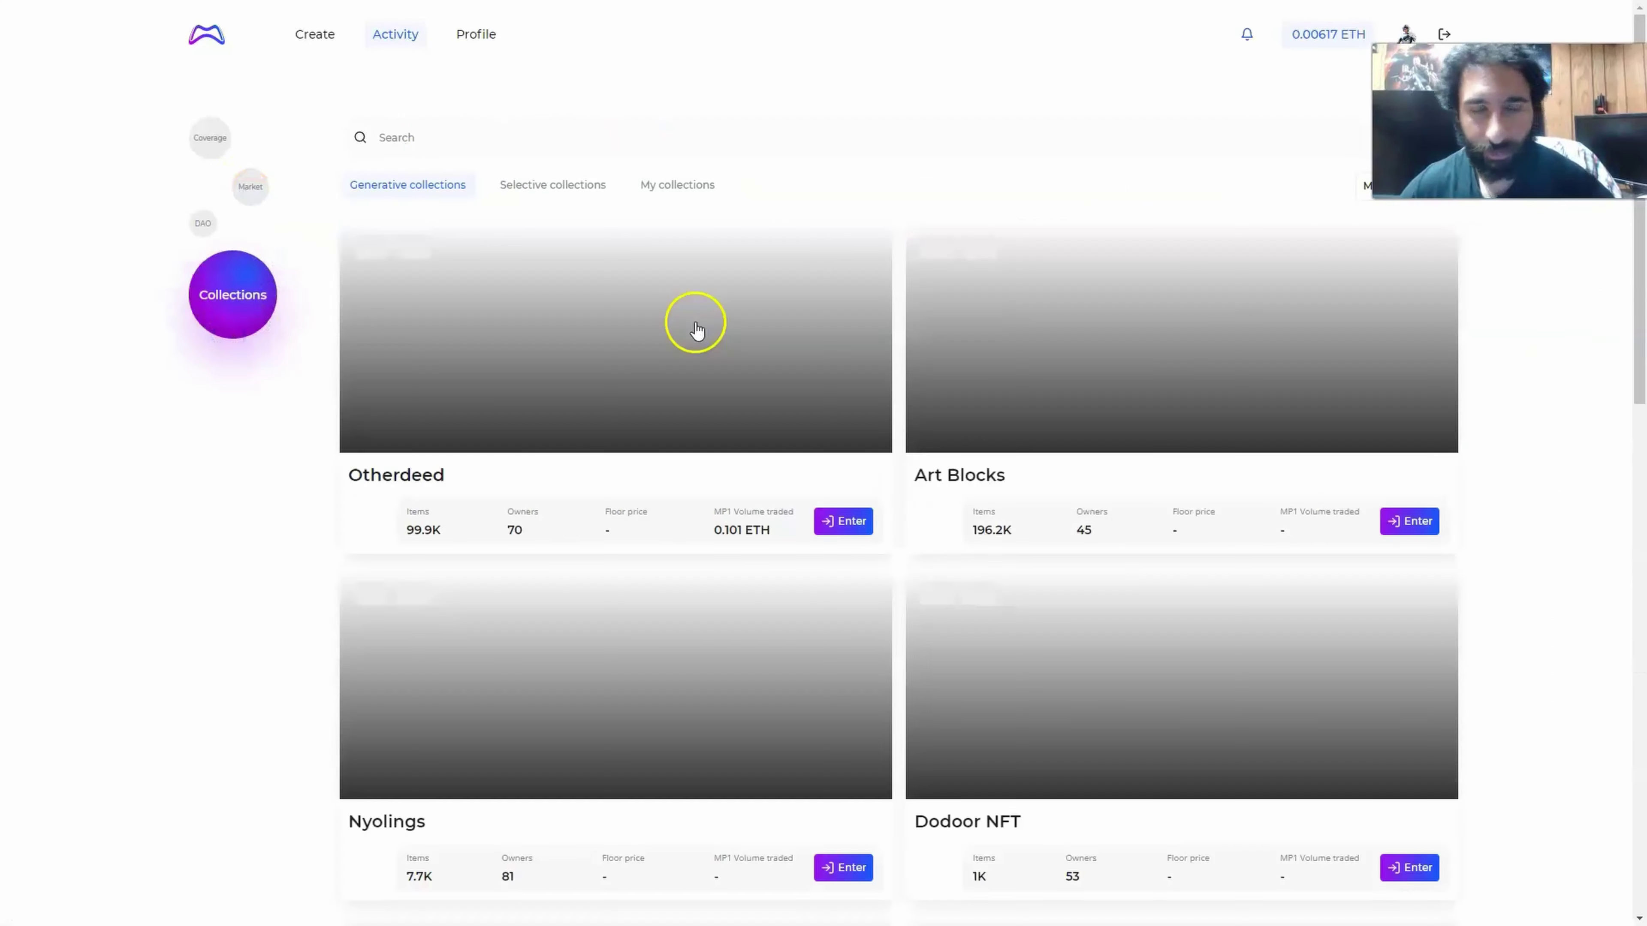
pyautogui.scroll(-5, 673, 317)
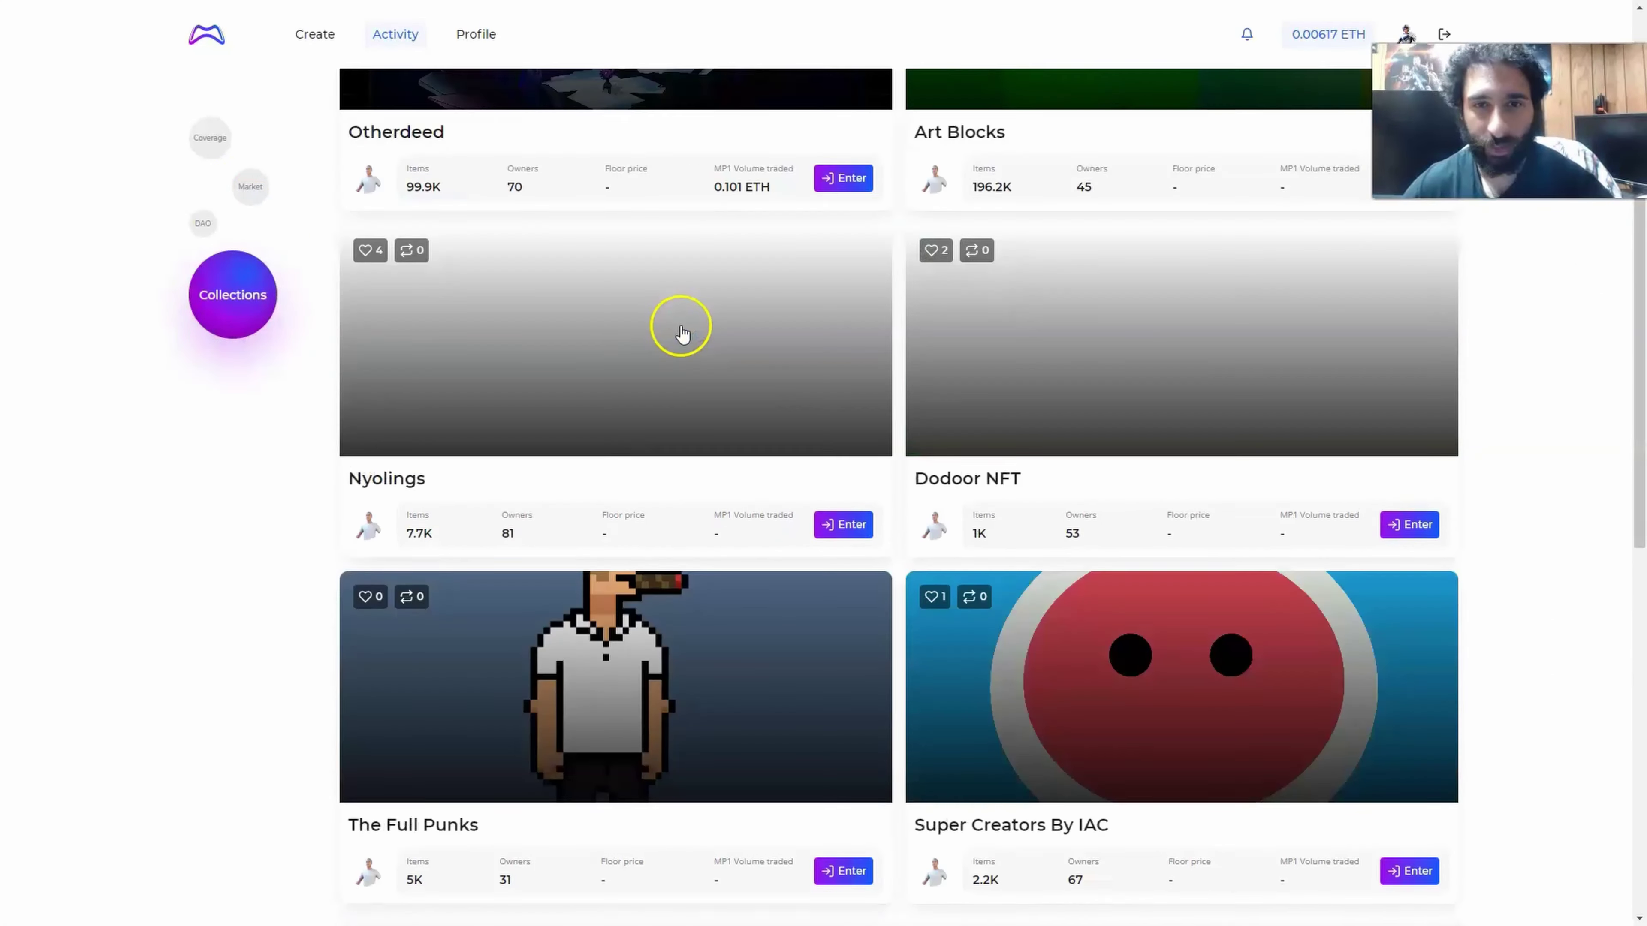
pyautogui.scroll(5, 680, 331)
pyautogui.scroll(-4, 680, 331)
pyautogui.scroll(-5, 674, 338)
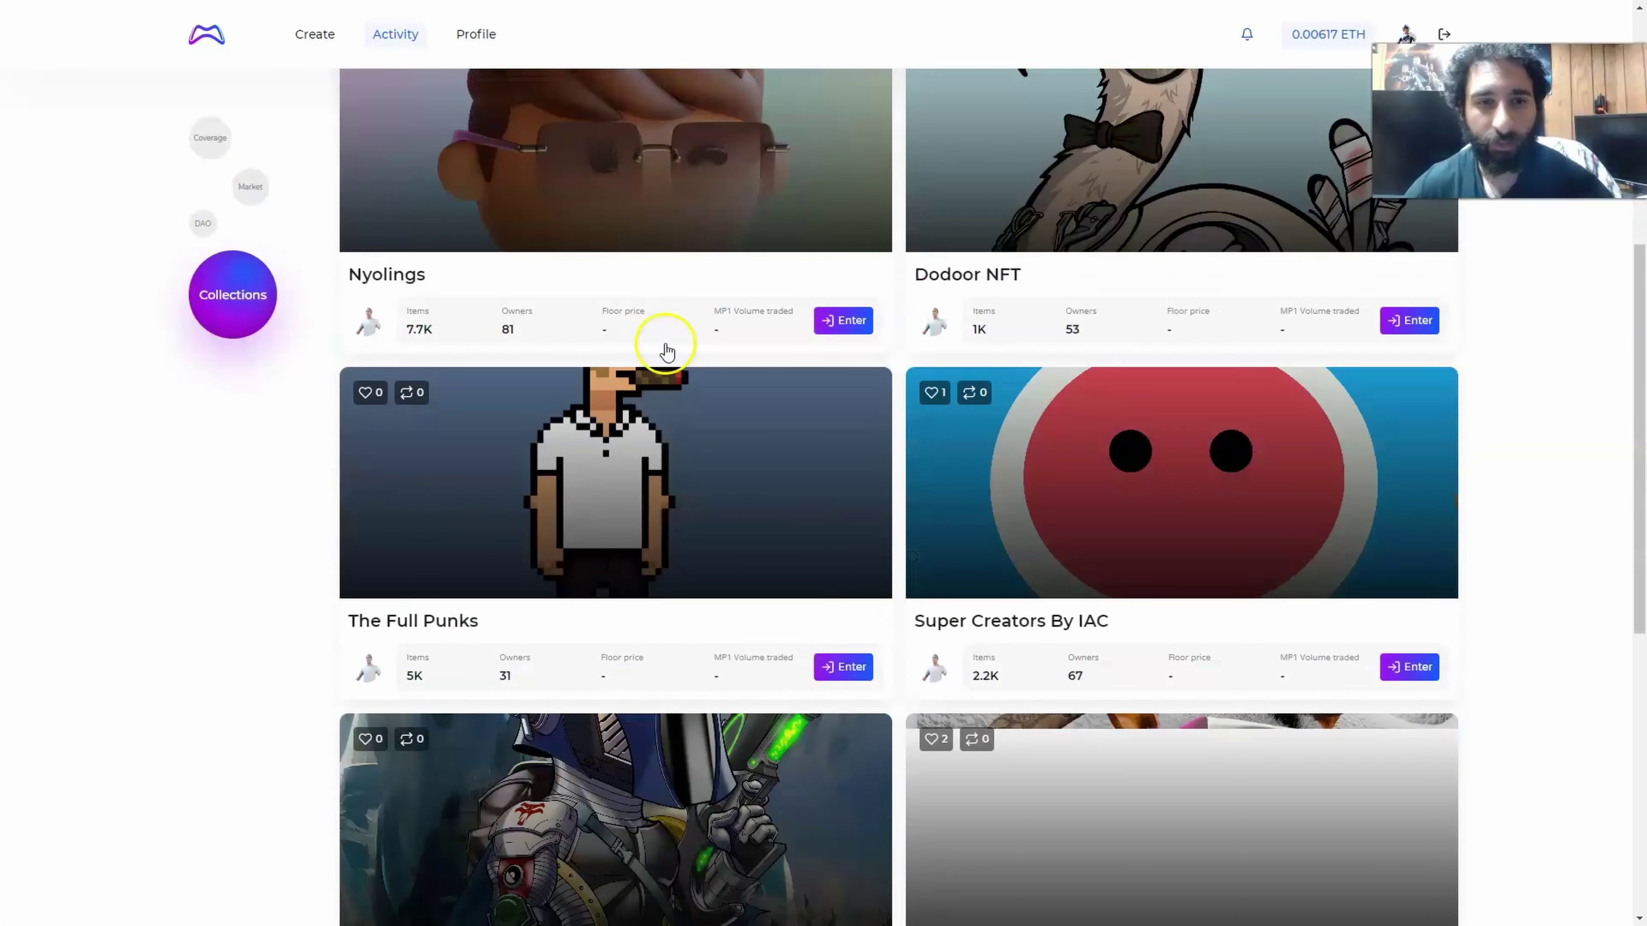
pyautogui.click(641, 443)
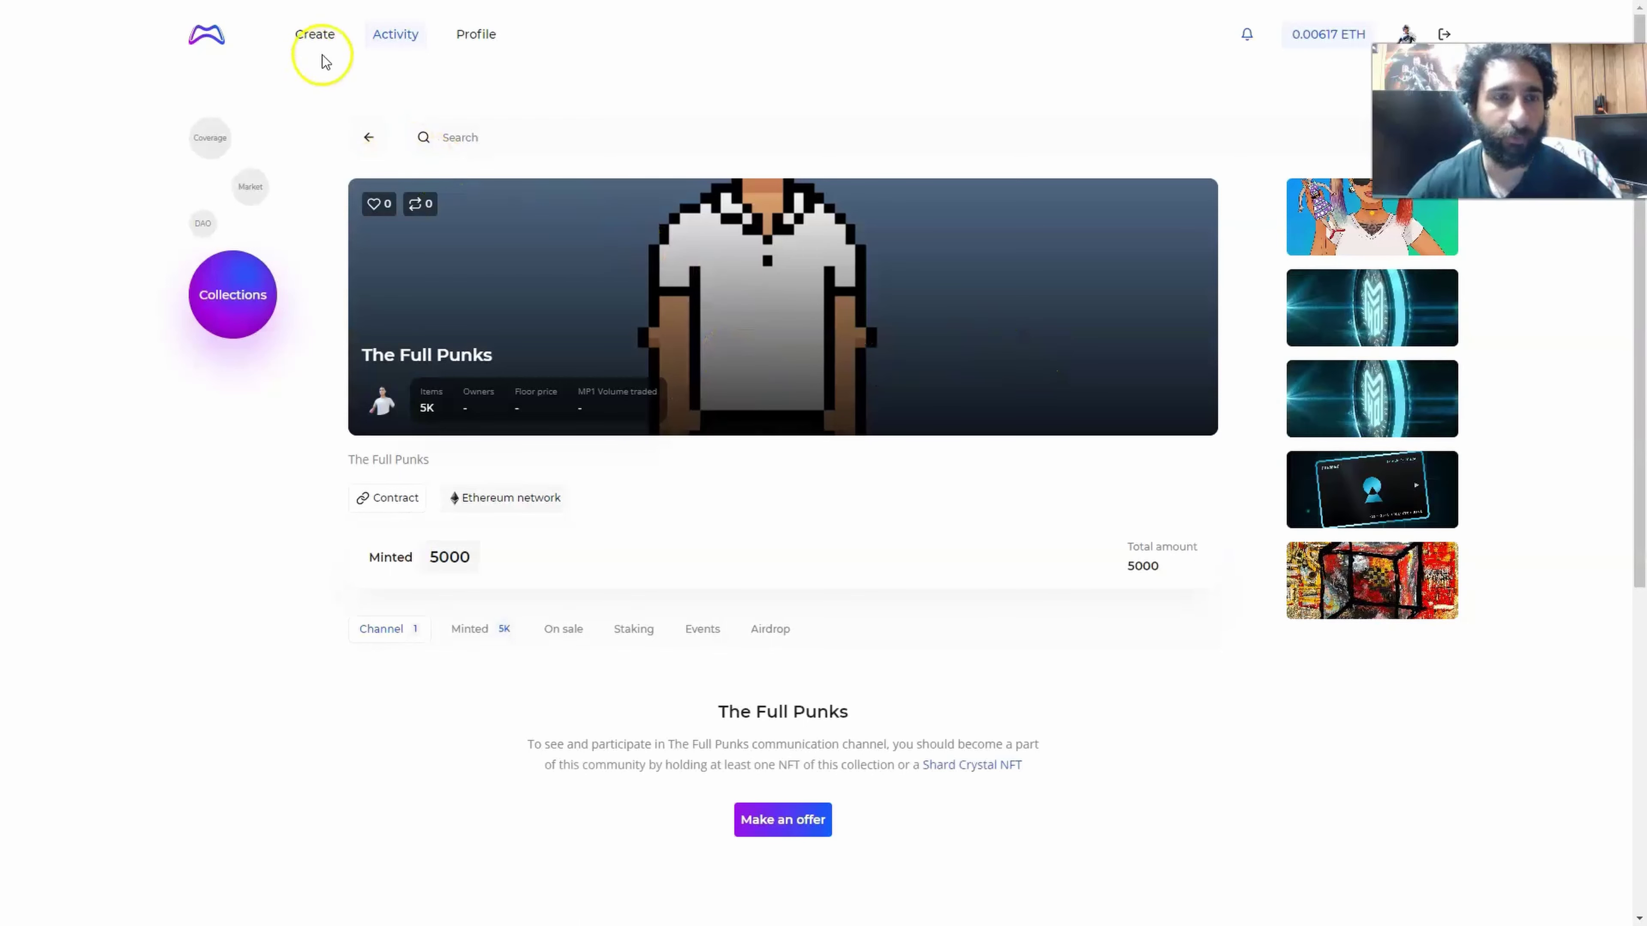
pyautogui.click(299, 48)
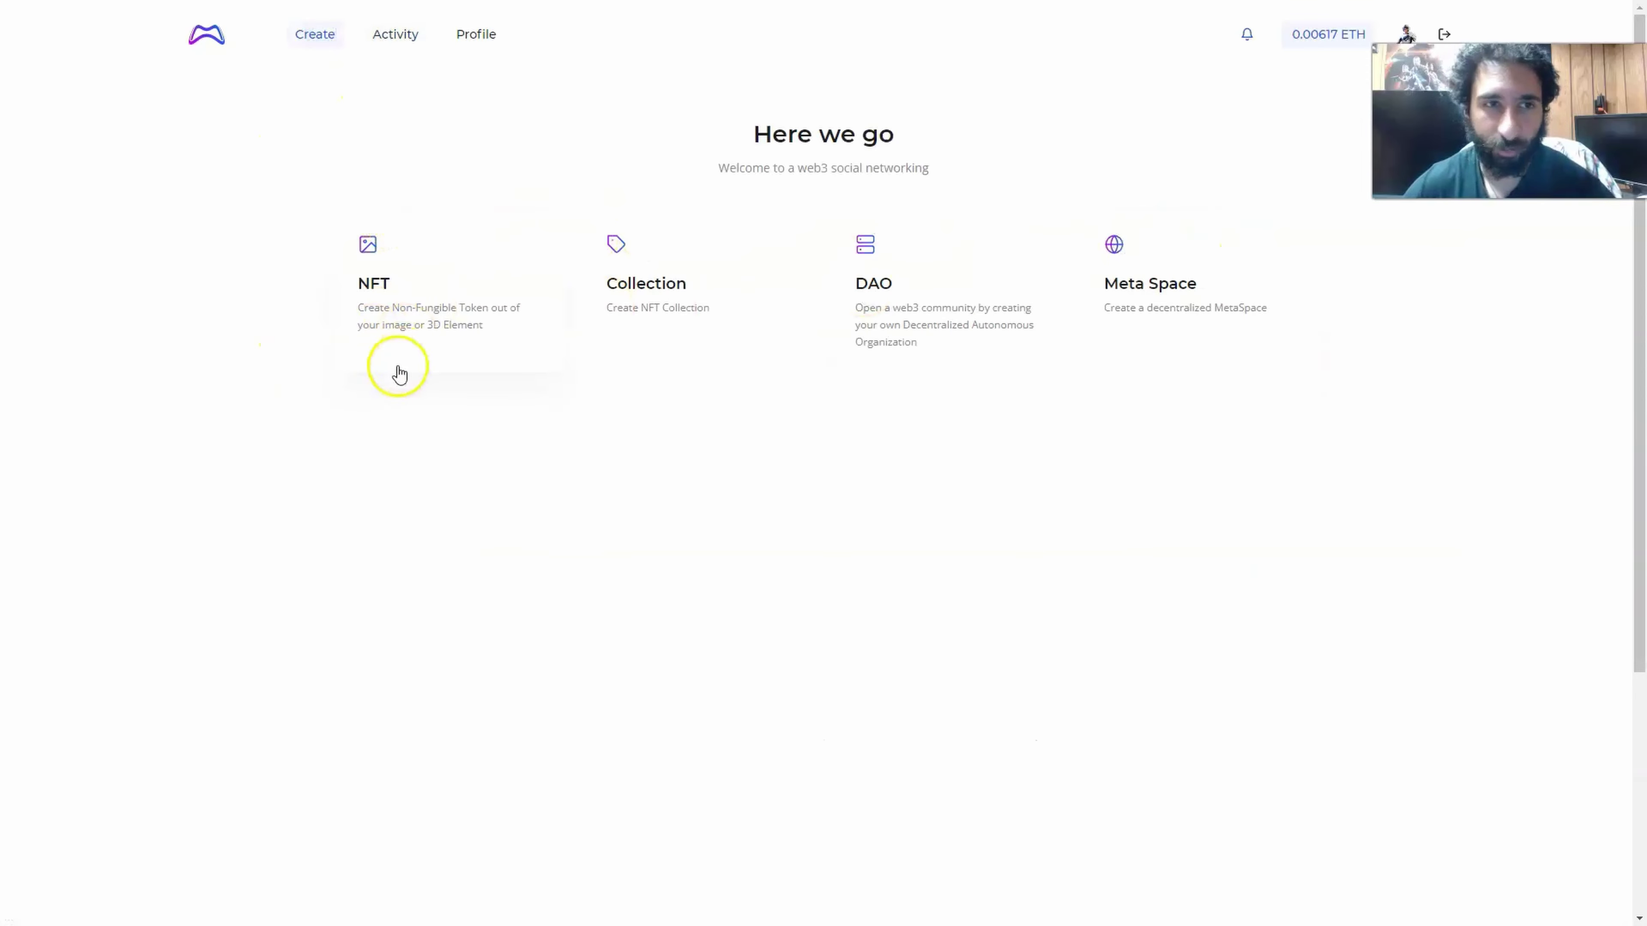
# Step: Open the Create NFT form and choose the Multiple (ERC-1155) option
pyautogui.click(470, 422)
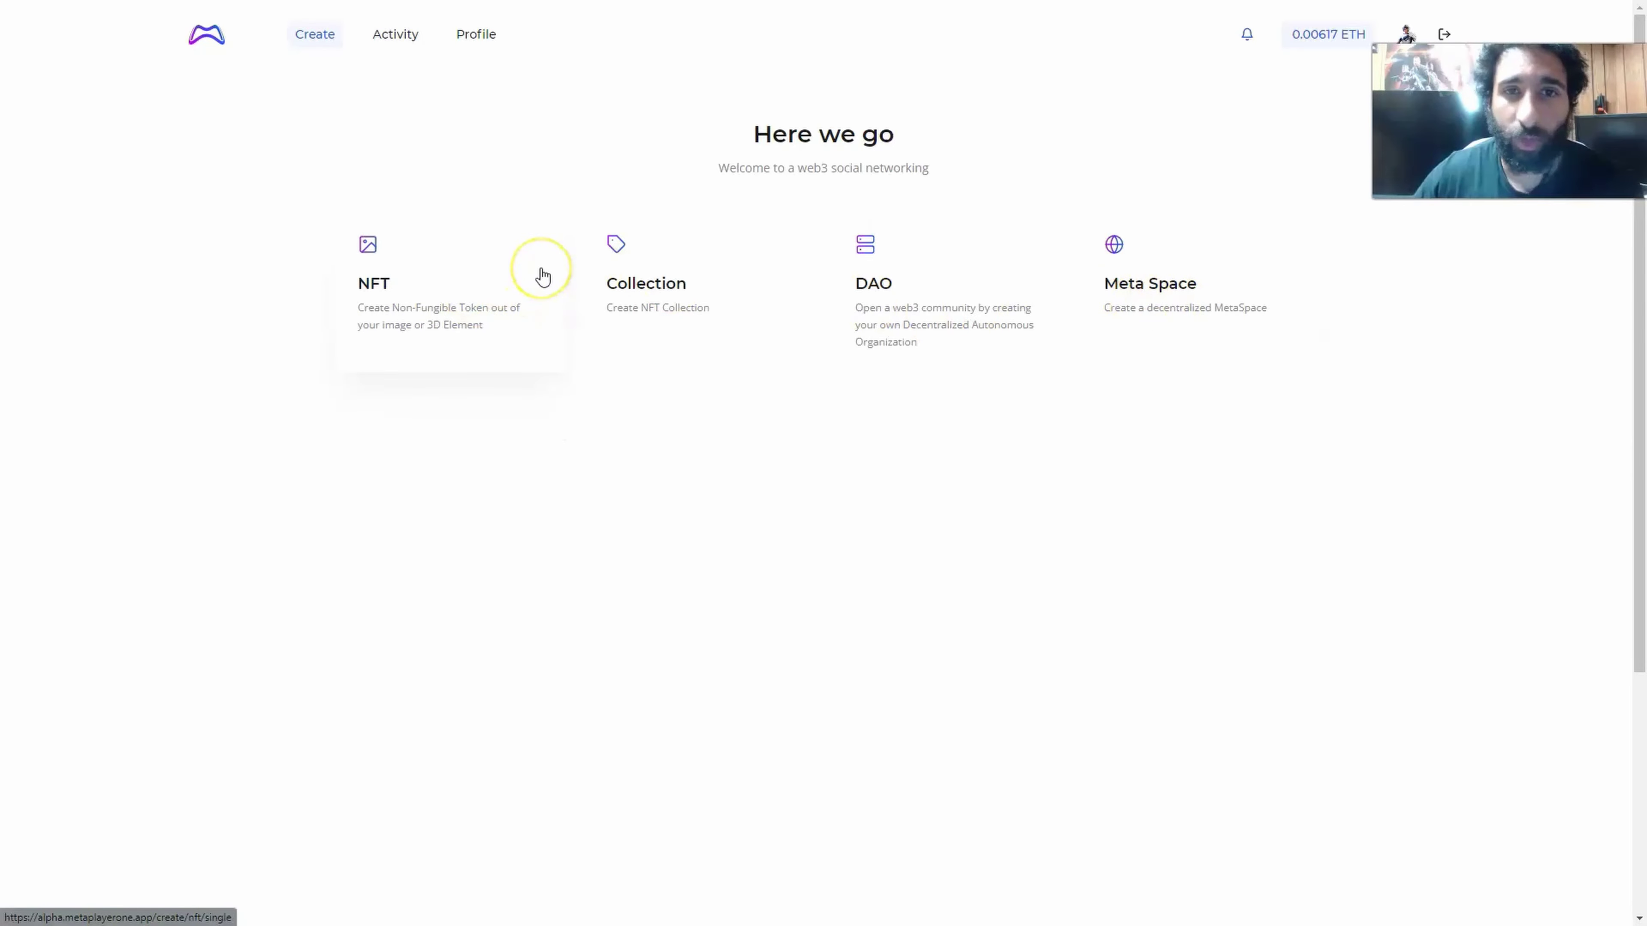
pyautogui.click(463, 295)
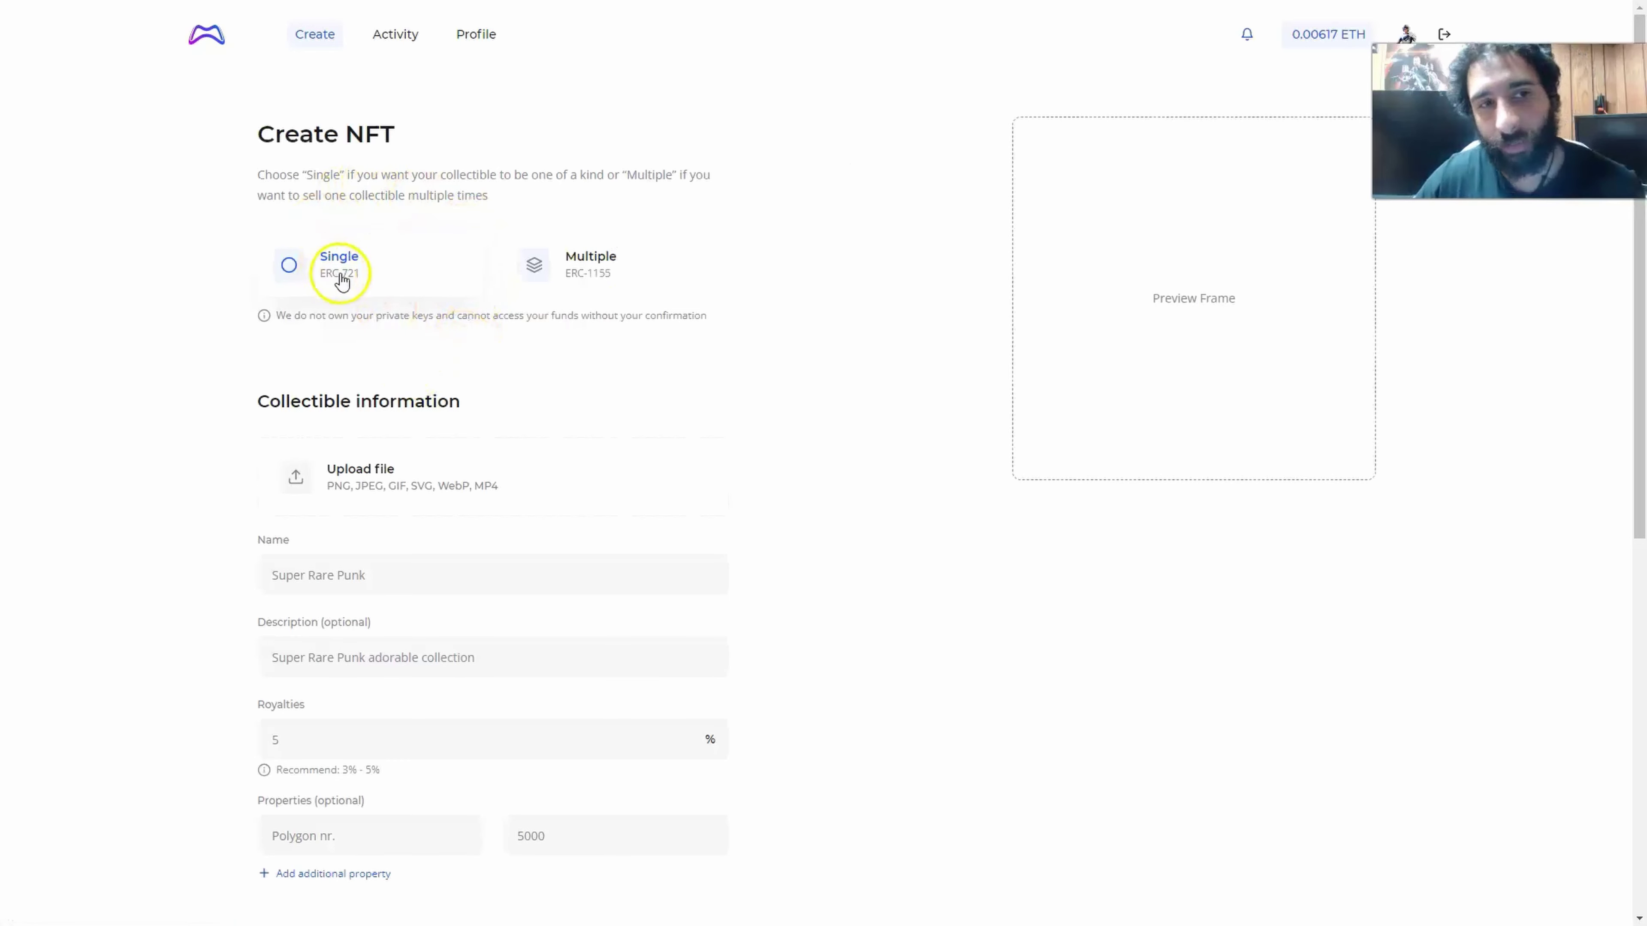
pyautogui.click(577, 266)
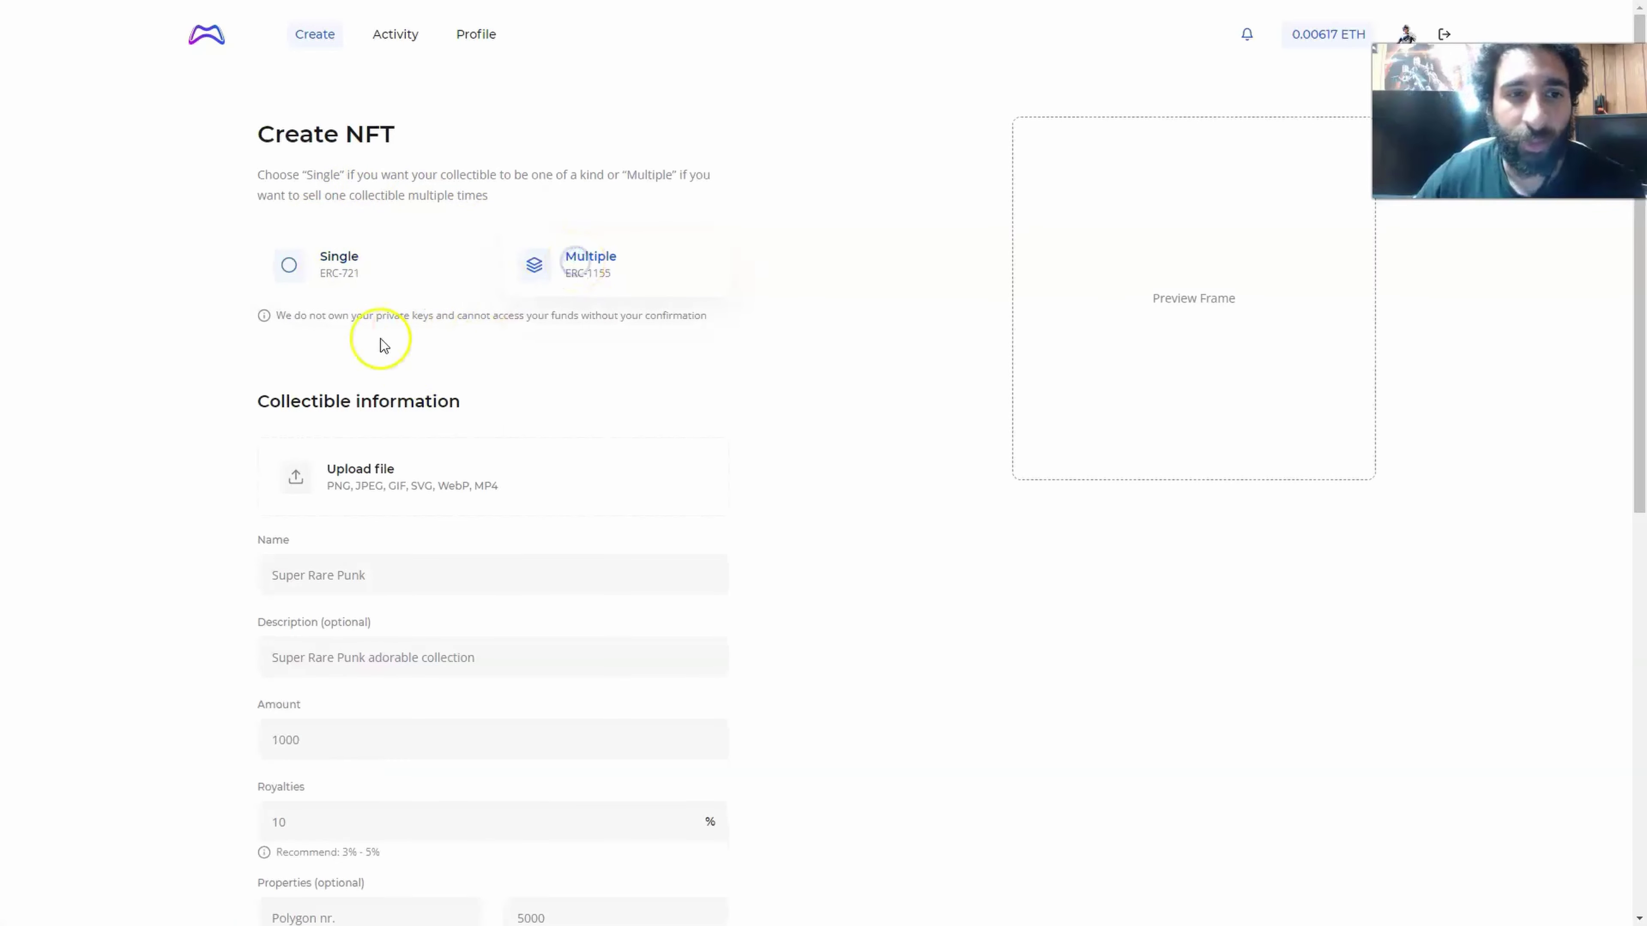
pyautogui.scroll(-5, 354, 363)
pyautogui.scroll(2, 313, 396)
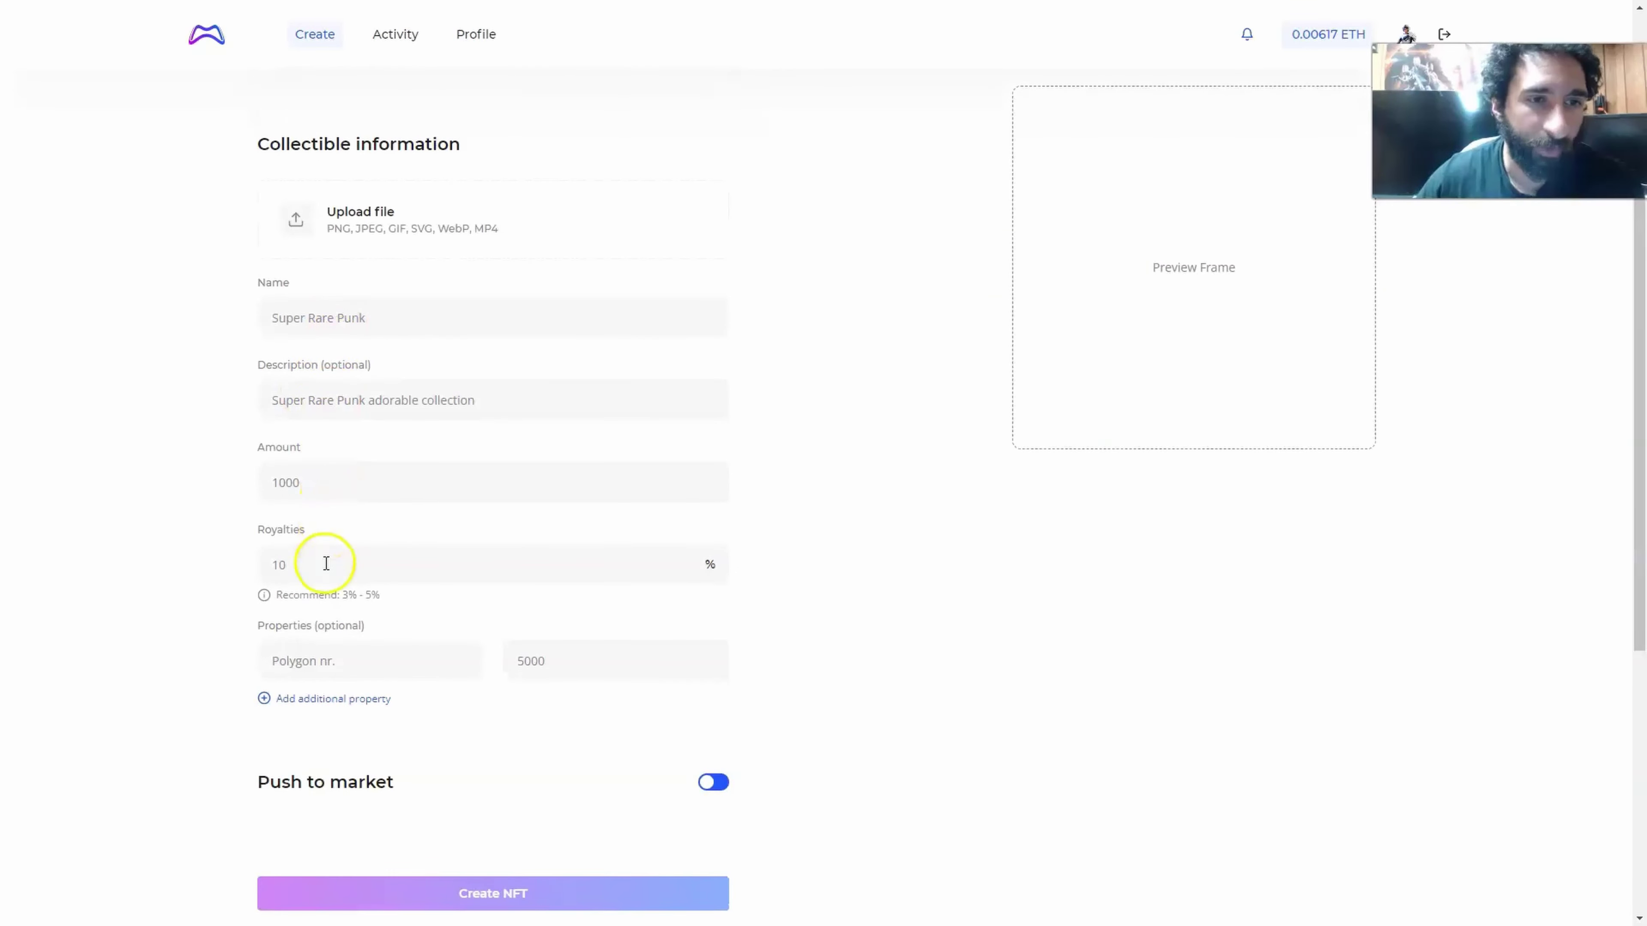
# Step: Review the ERC-1155 form fields including Amount, then return to the Create options page
pyautogui.scroll(-1, 394, 777)
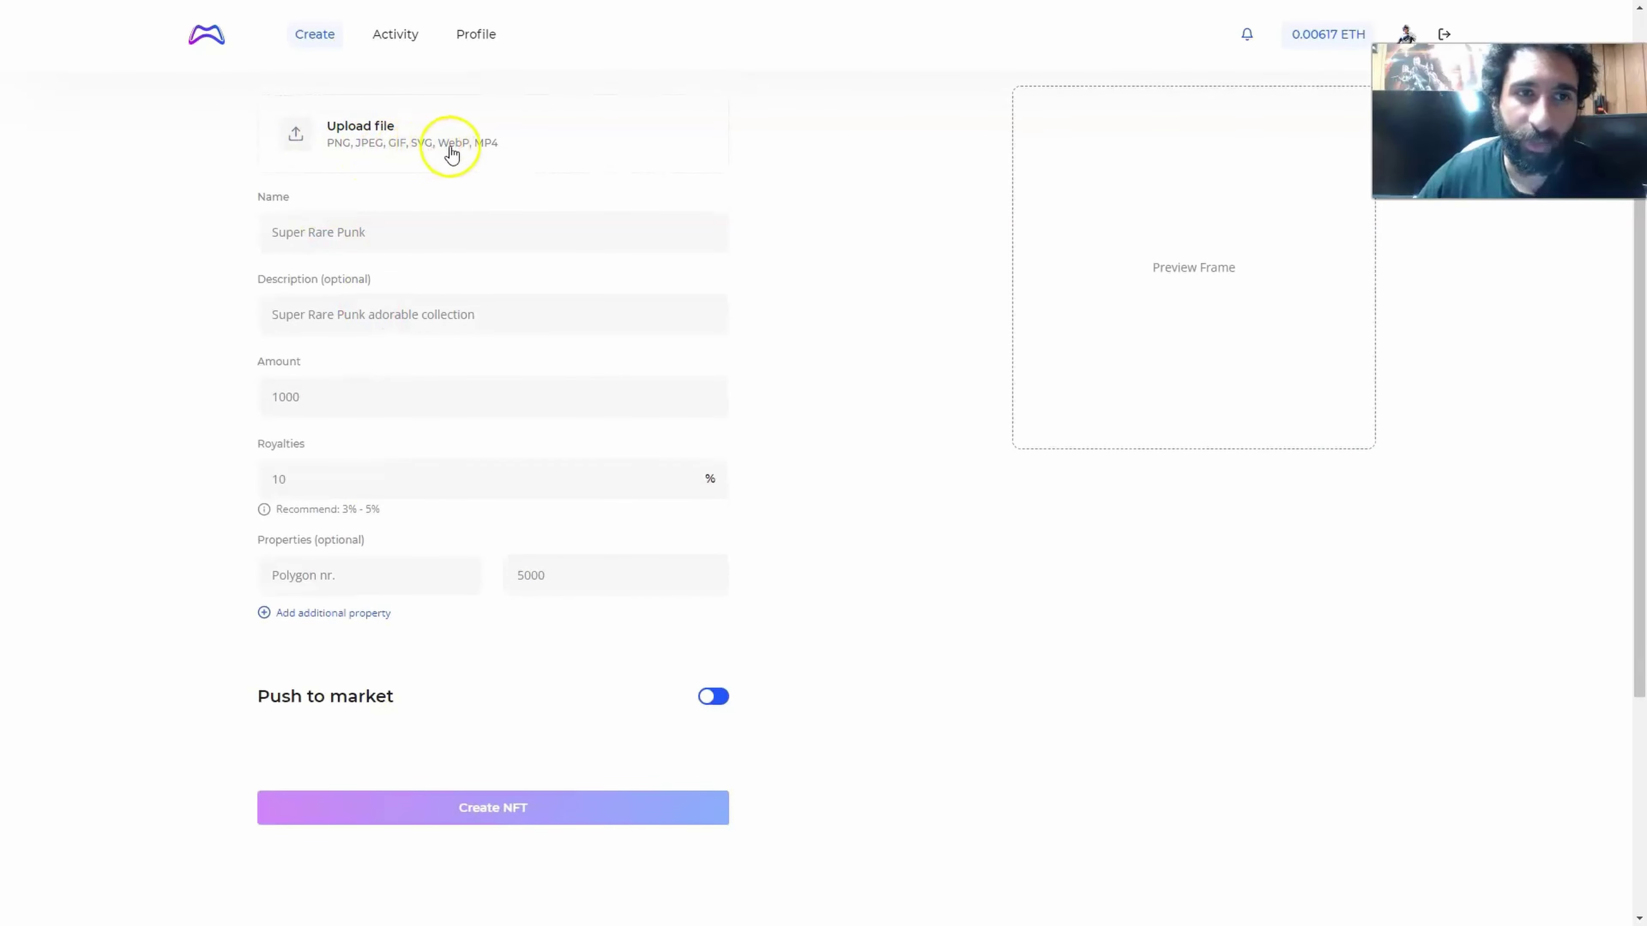
pyautogui.scroll(-2, 211, 415)
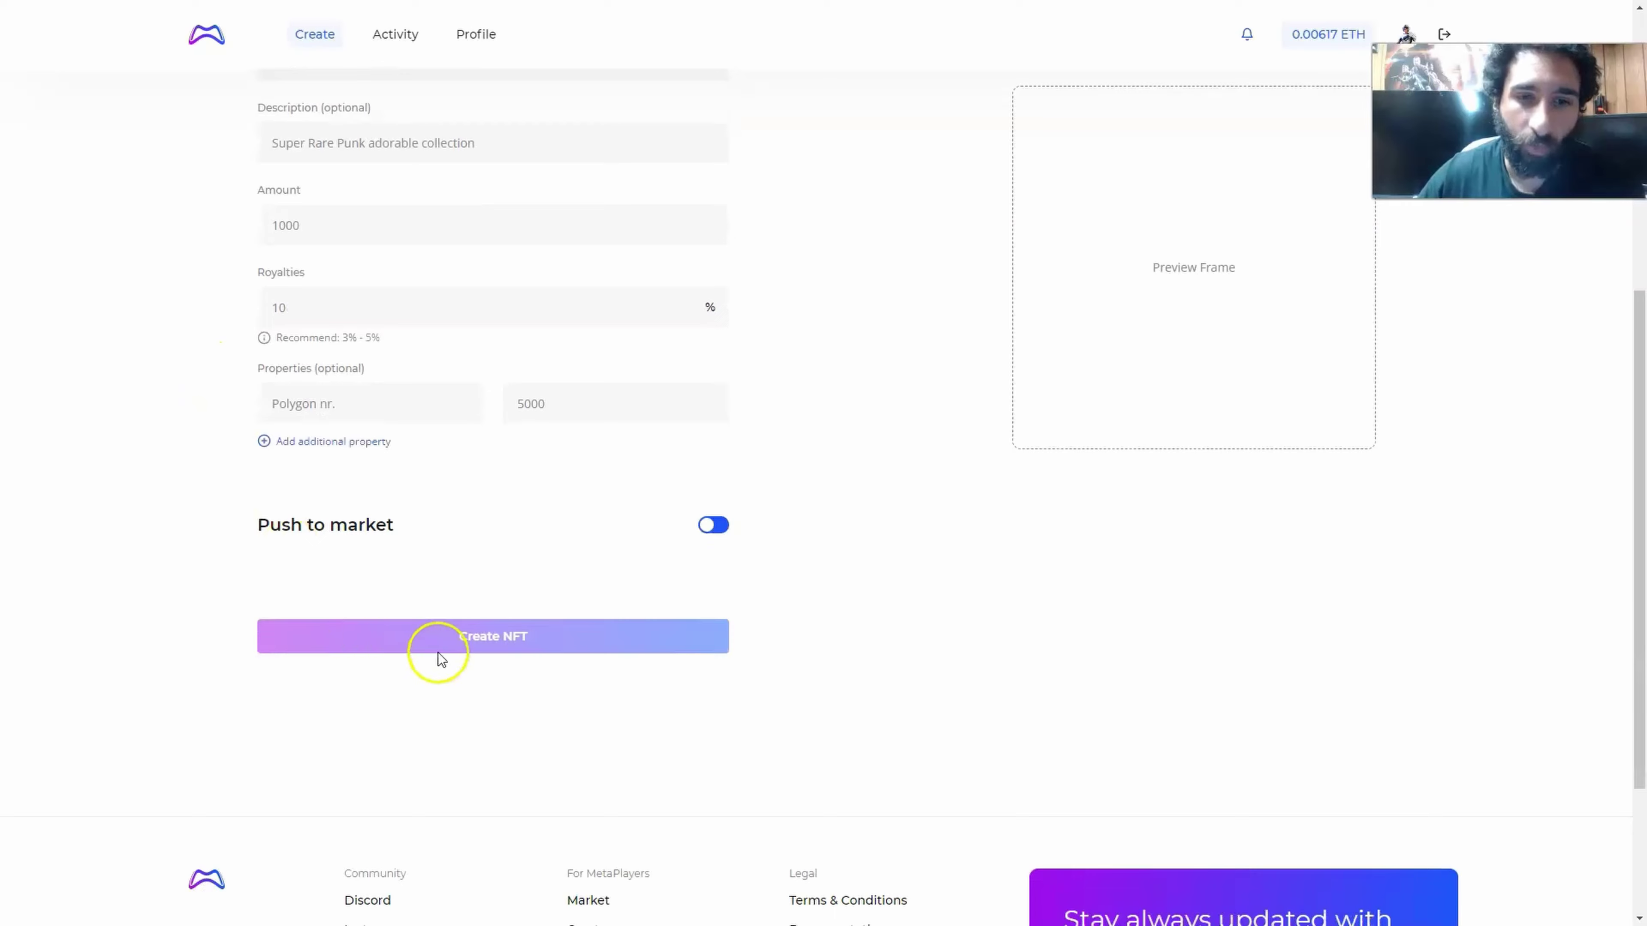
pyautogui.scroll(6, 425, 639)
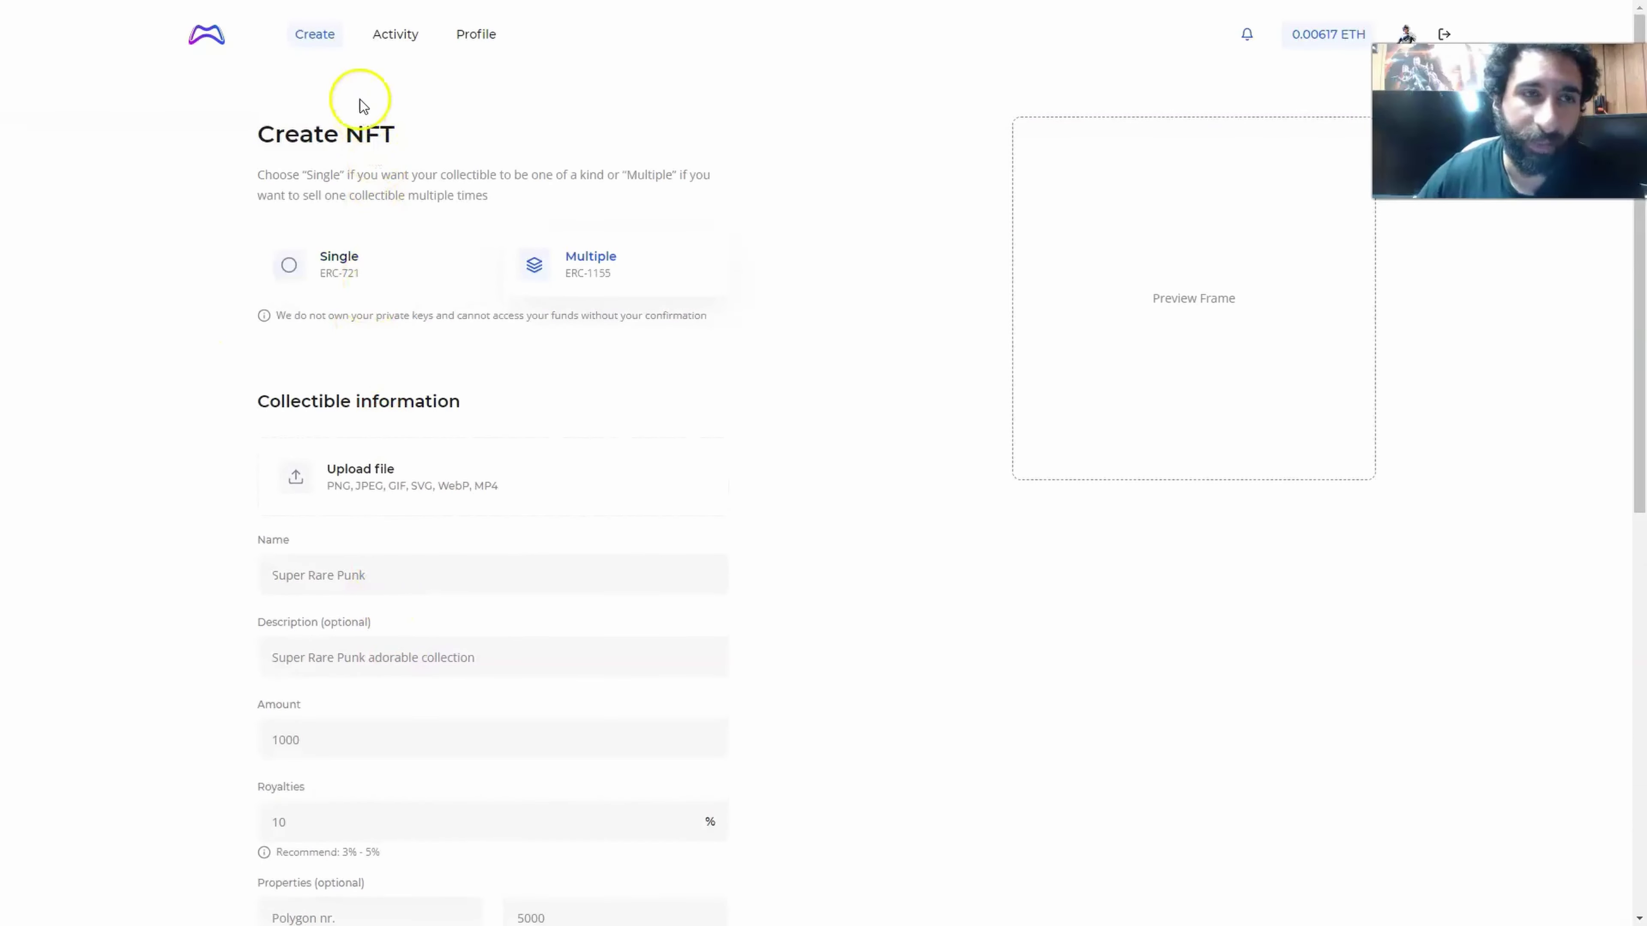
pyautogui.click(314, 34)
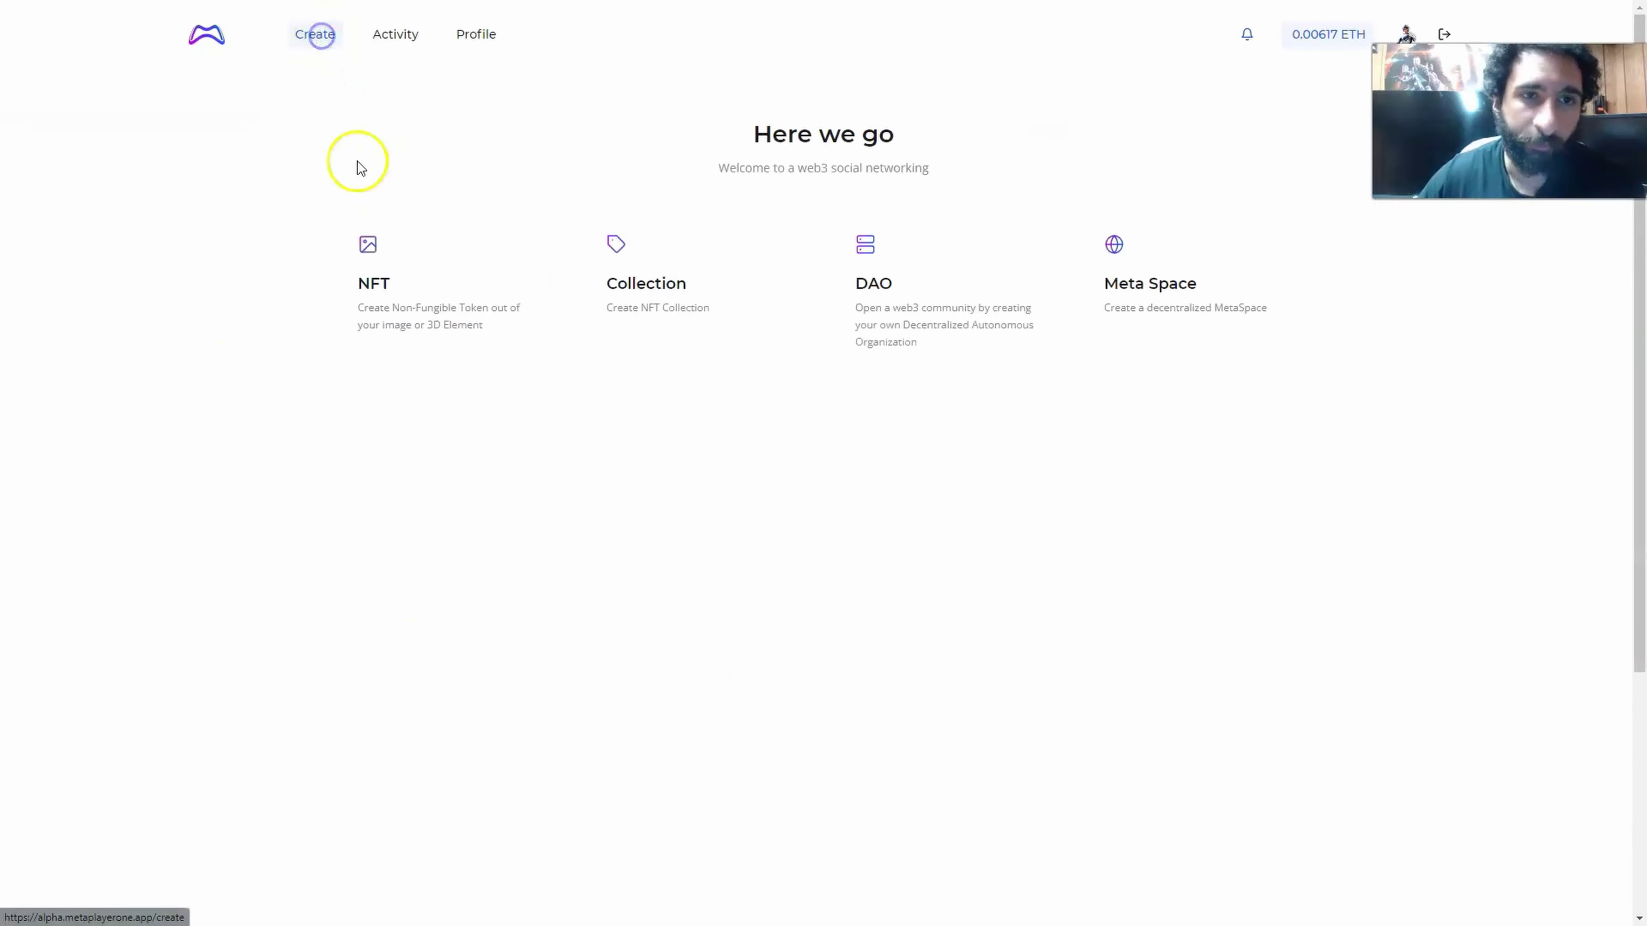
pyautogui.click(636, 264)
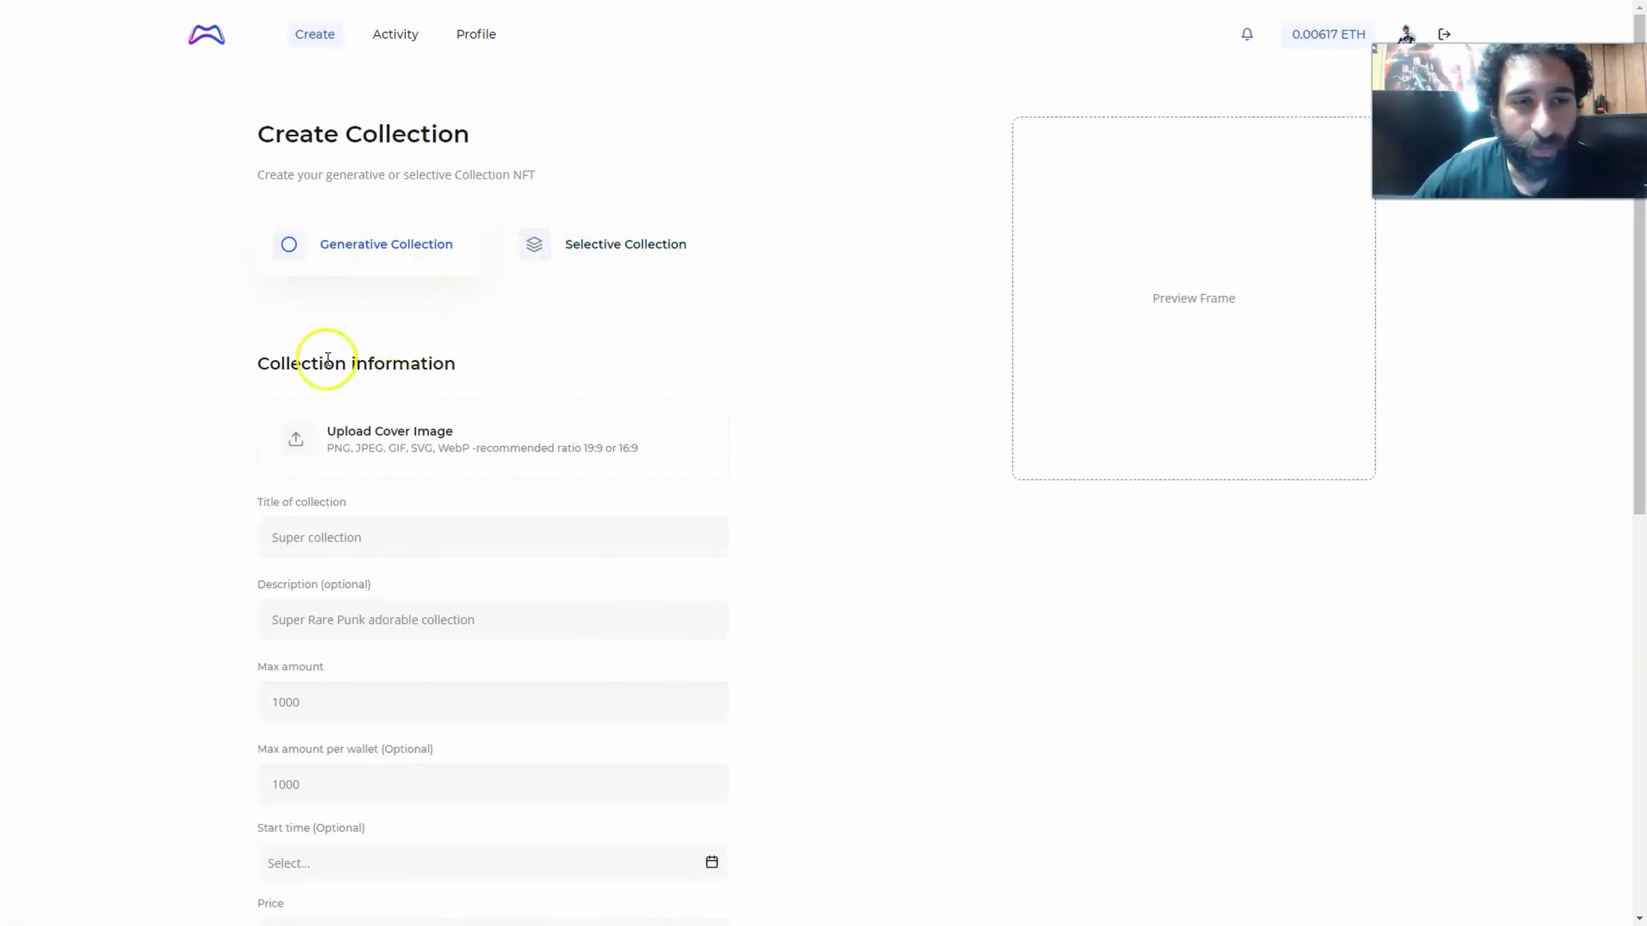
pyautogui.scroll(-2, 326, 360)
pyautogui.scroll(-2, 327, 363)
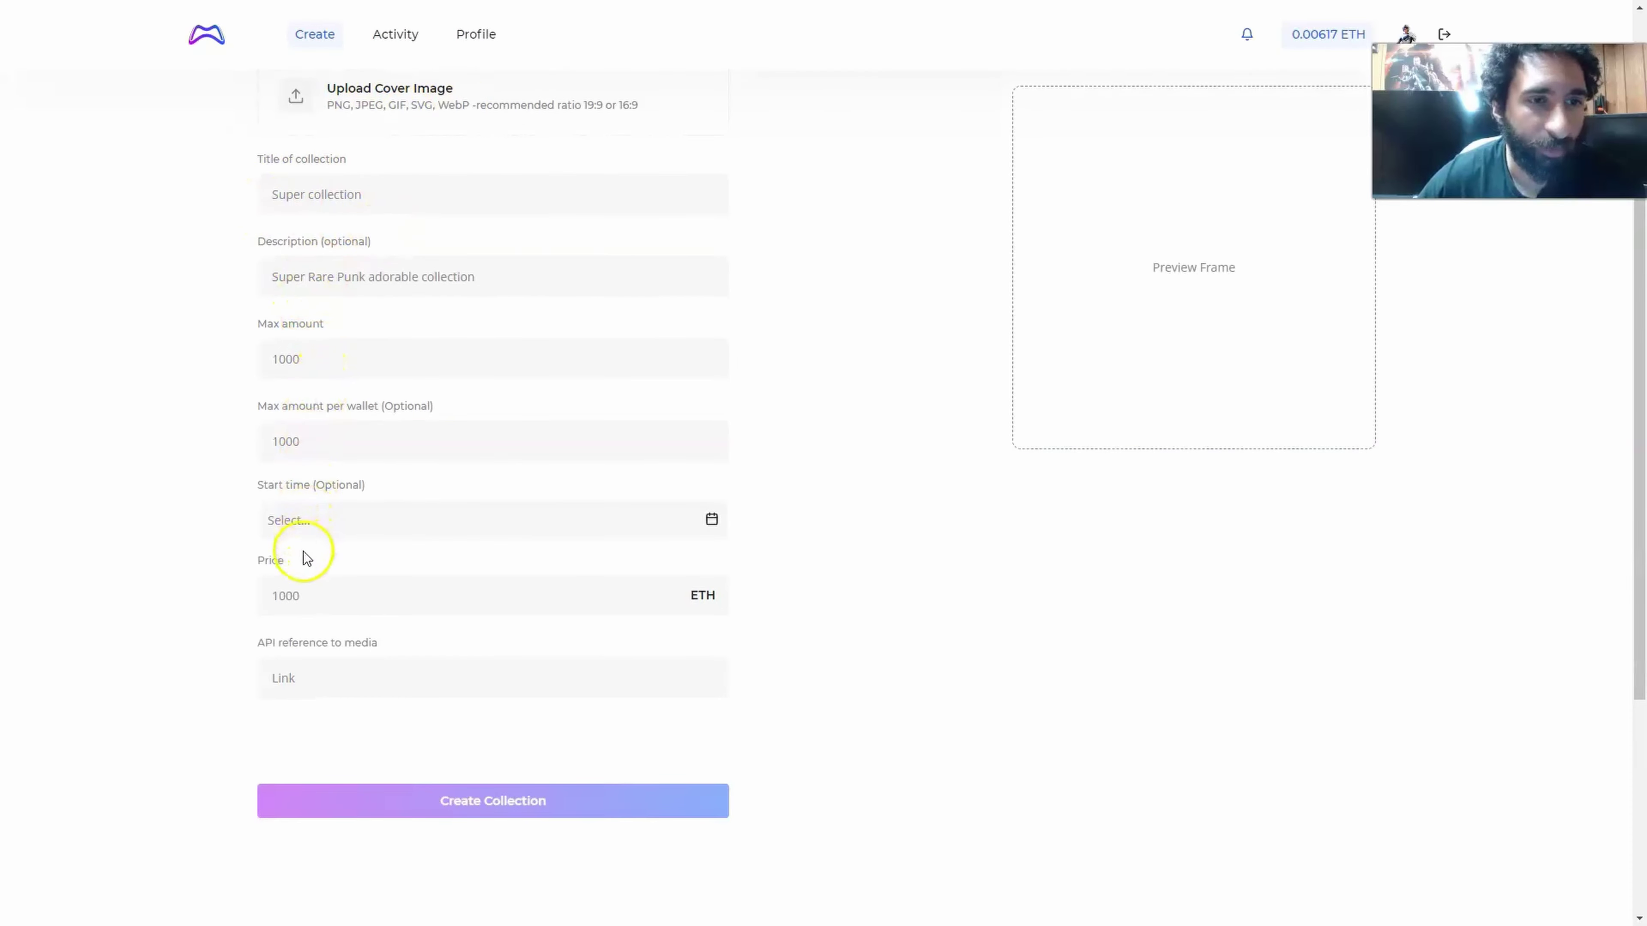
pyautogui.scroll(4, 437, 684)
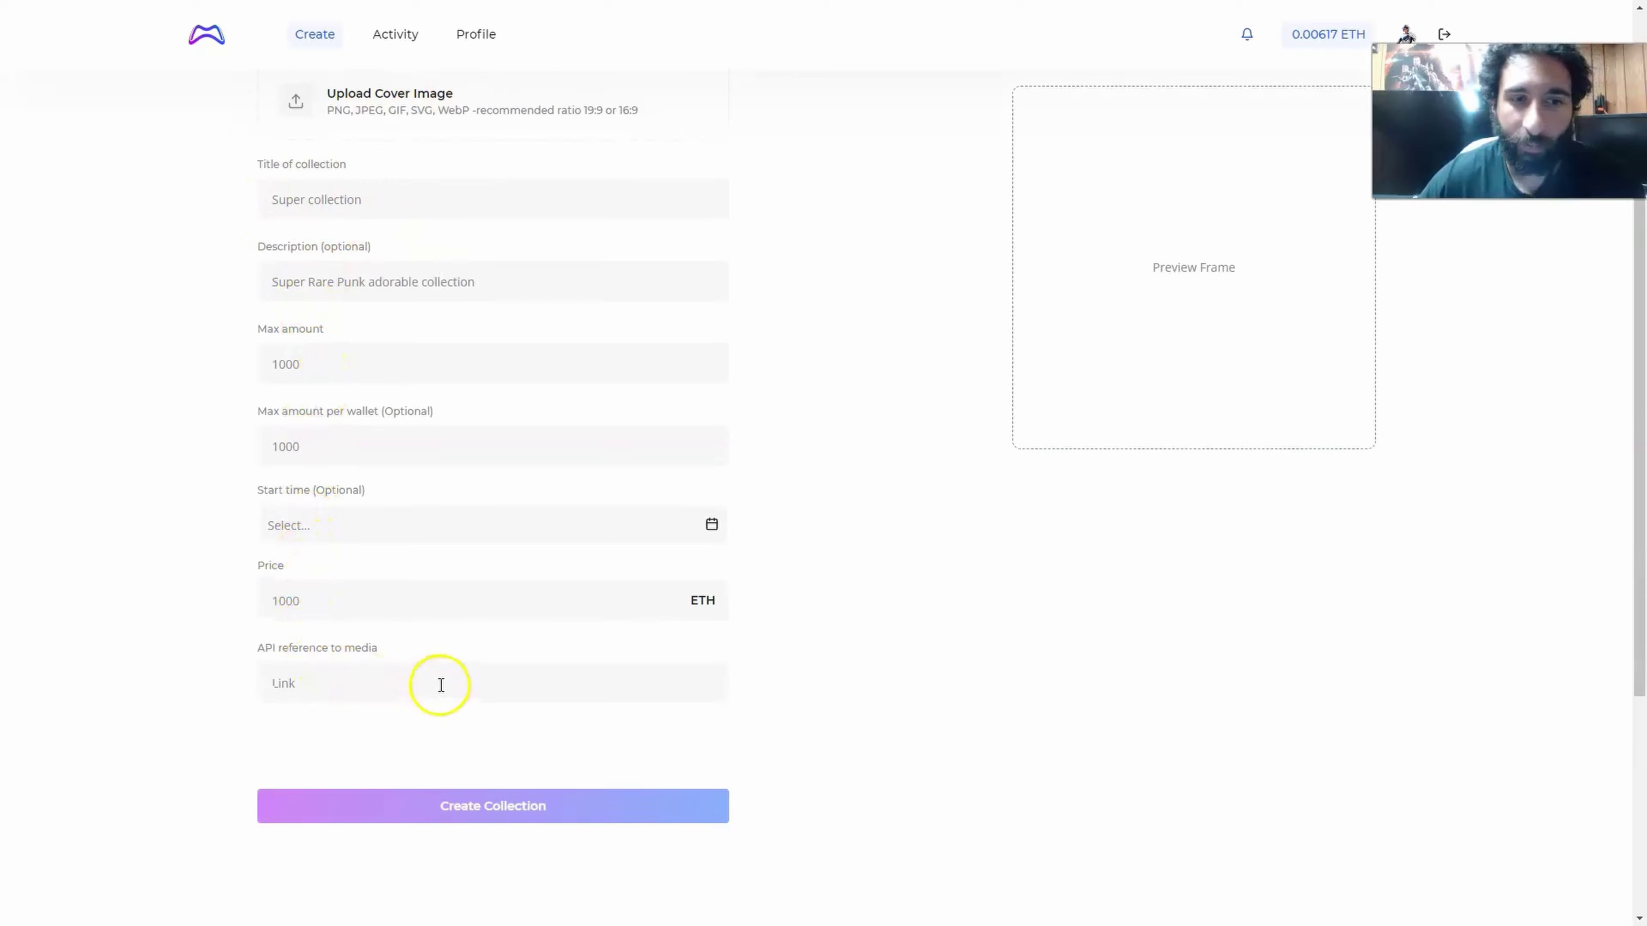
pyautogui.click(315, 36)
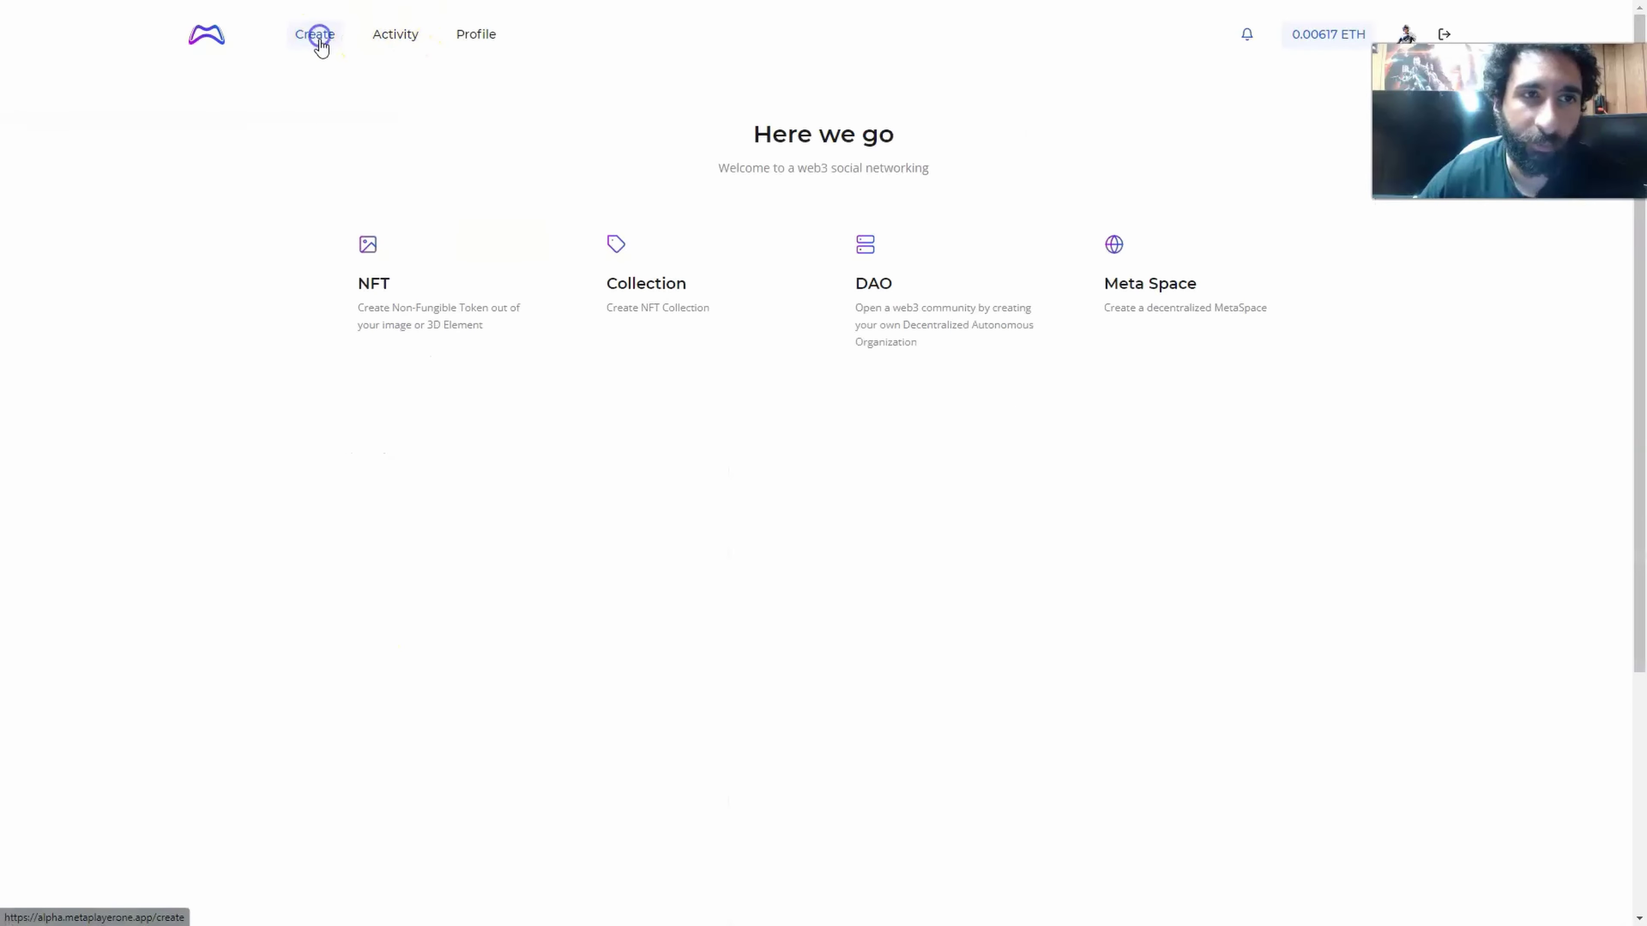
# Step: Open the Create DAO form and review its ticker, max supply 10000, owner 100 and community 0 fields
pyautogui.click(969, 283)
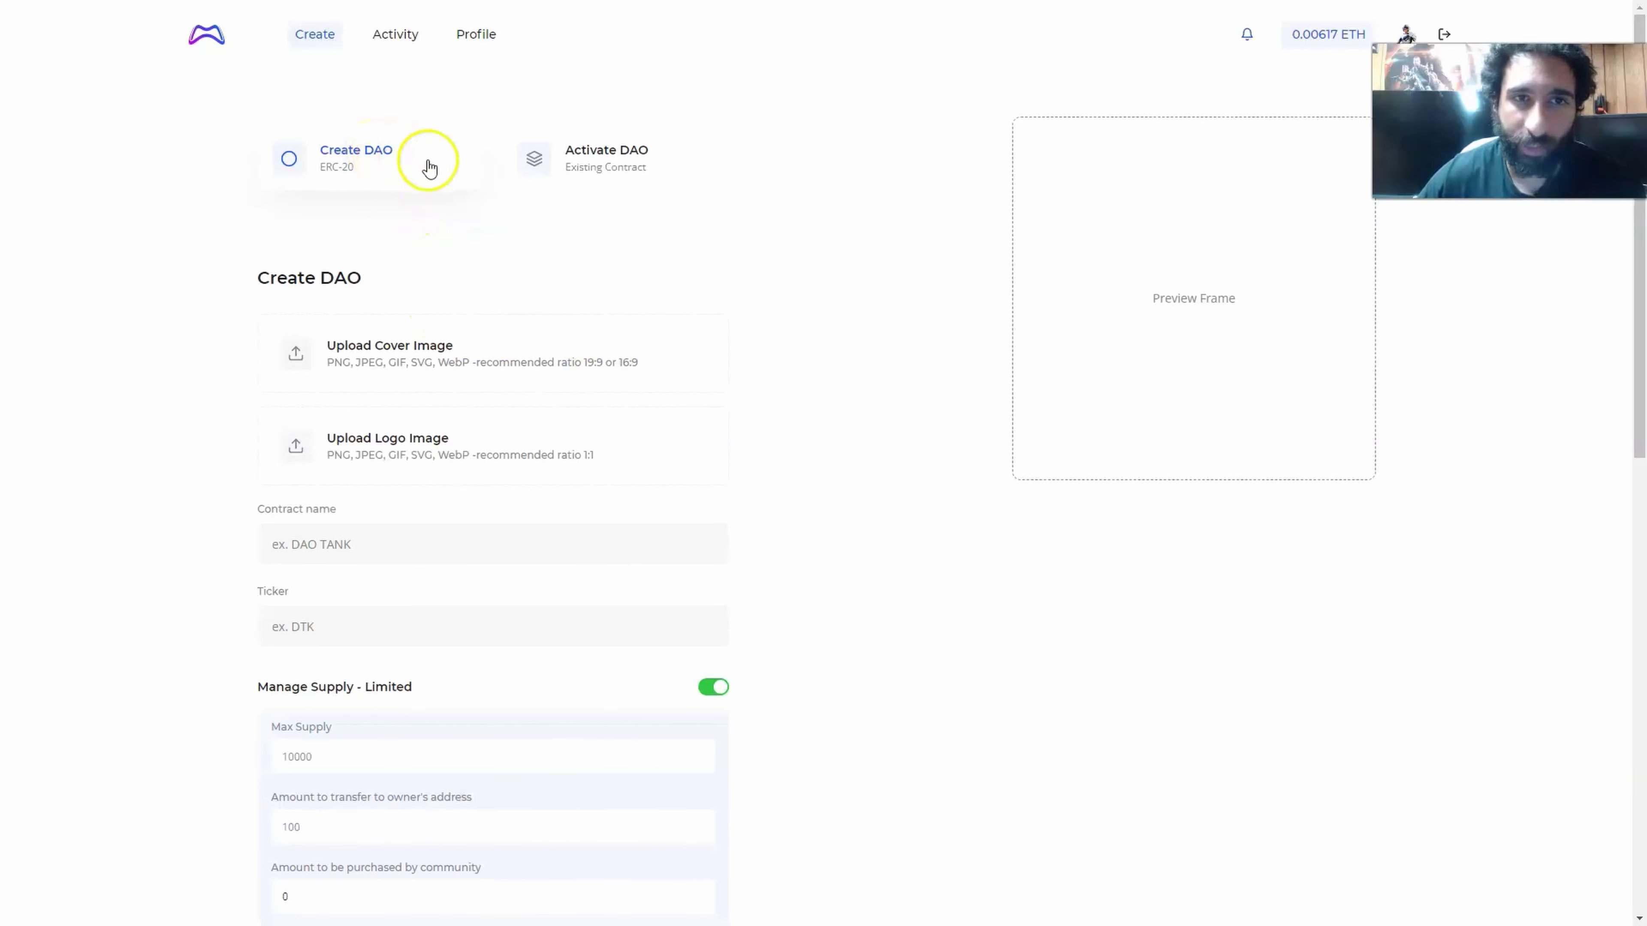
pyautogui.scroll(-3, 266, 265)
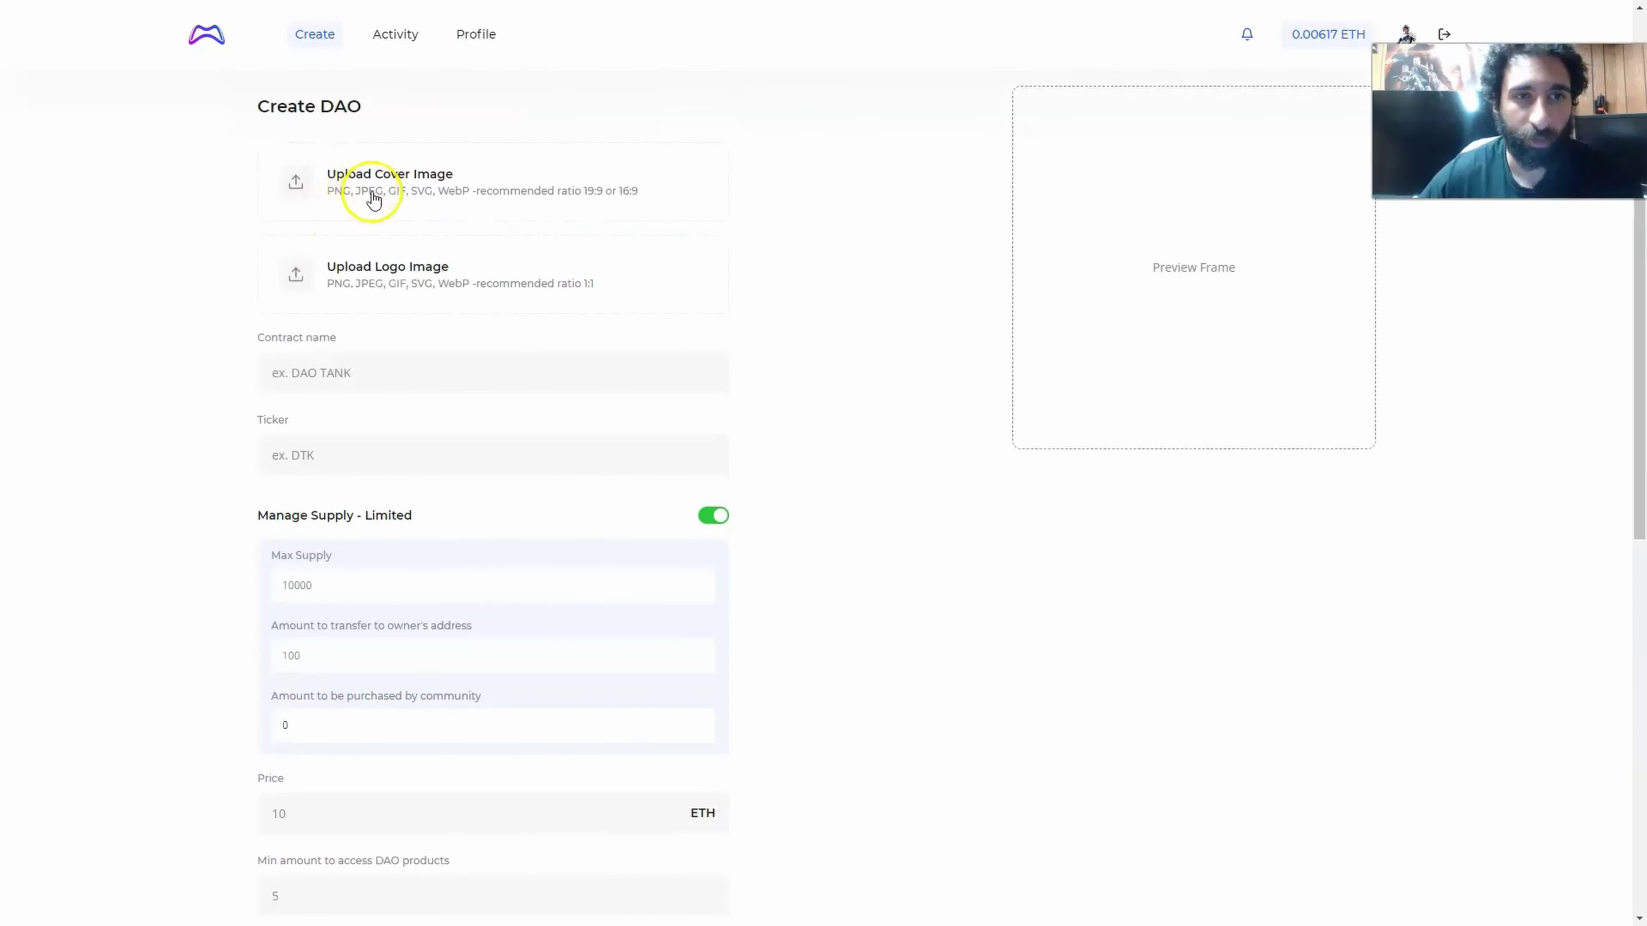
pyautogui.scroll(-3, 356, 279)
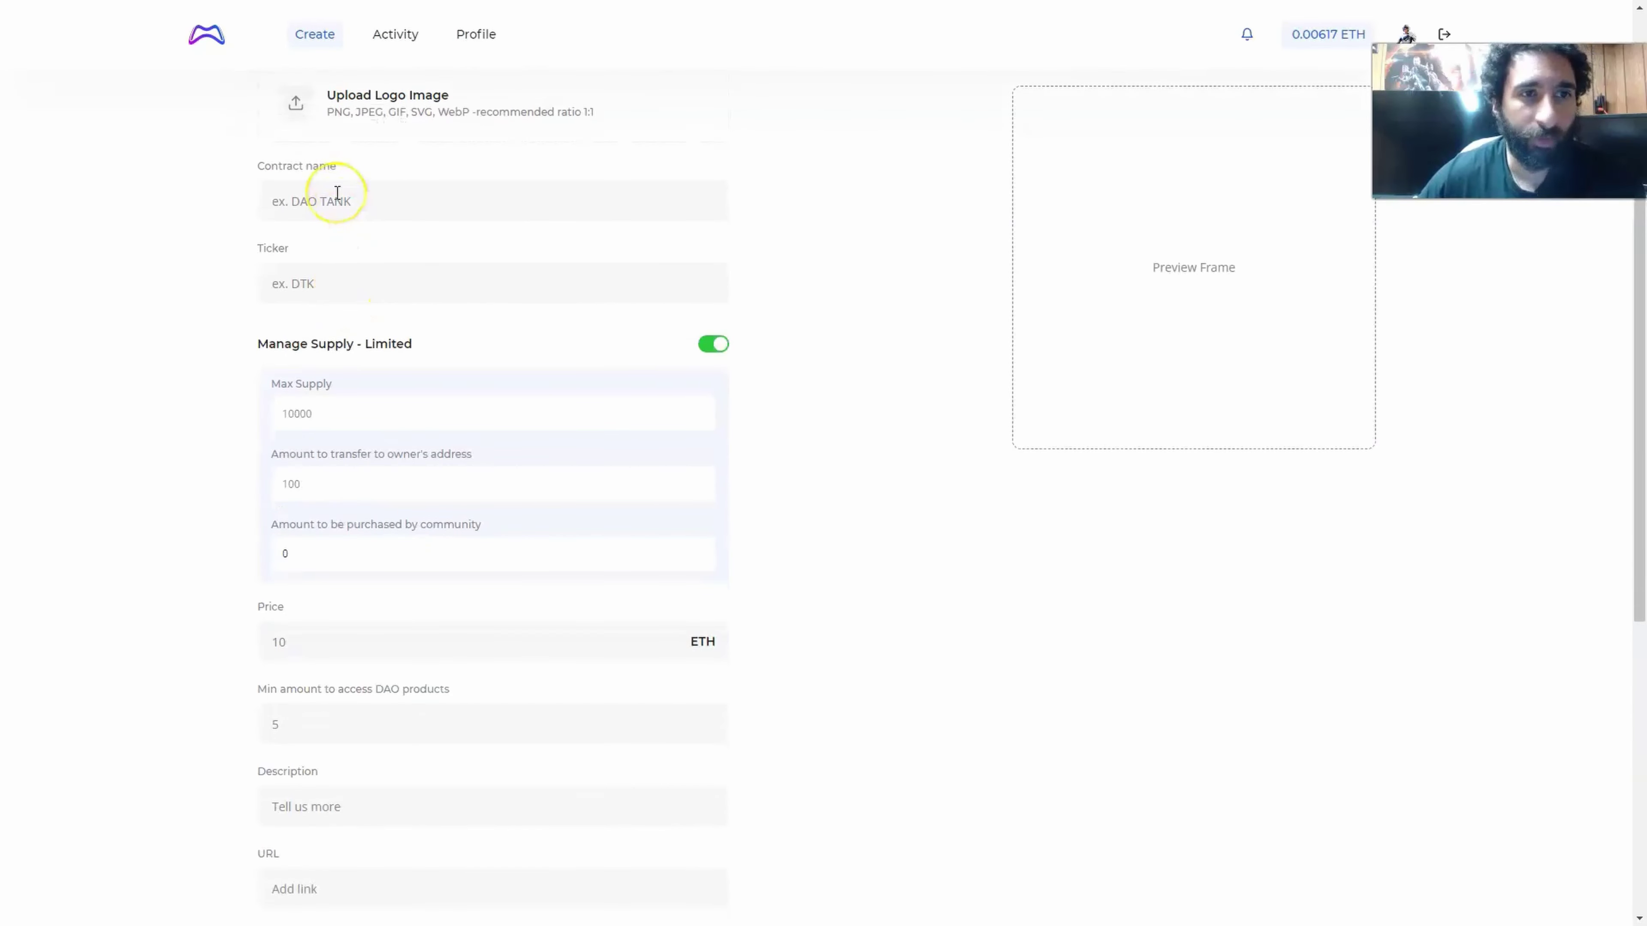
pyautogui.click(317, 284)
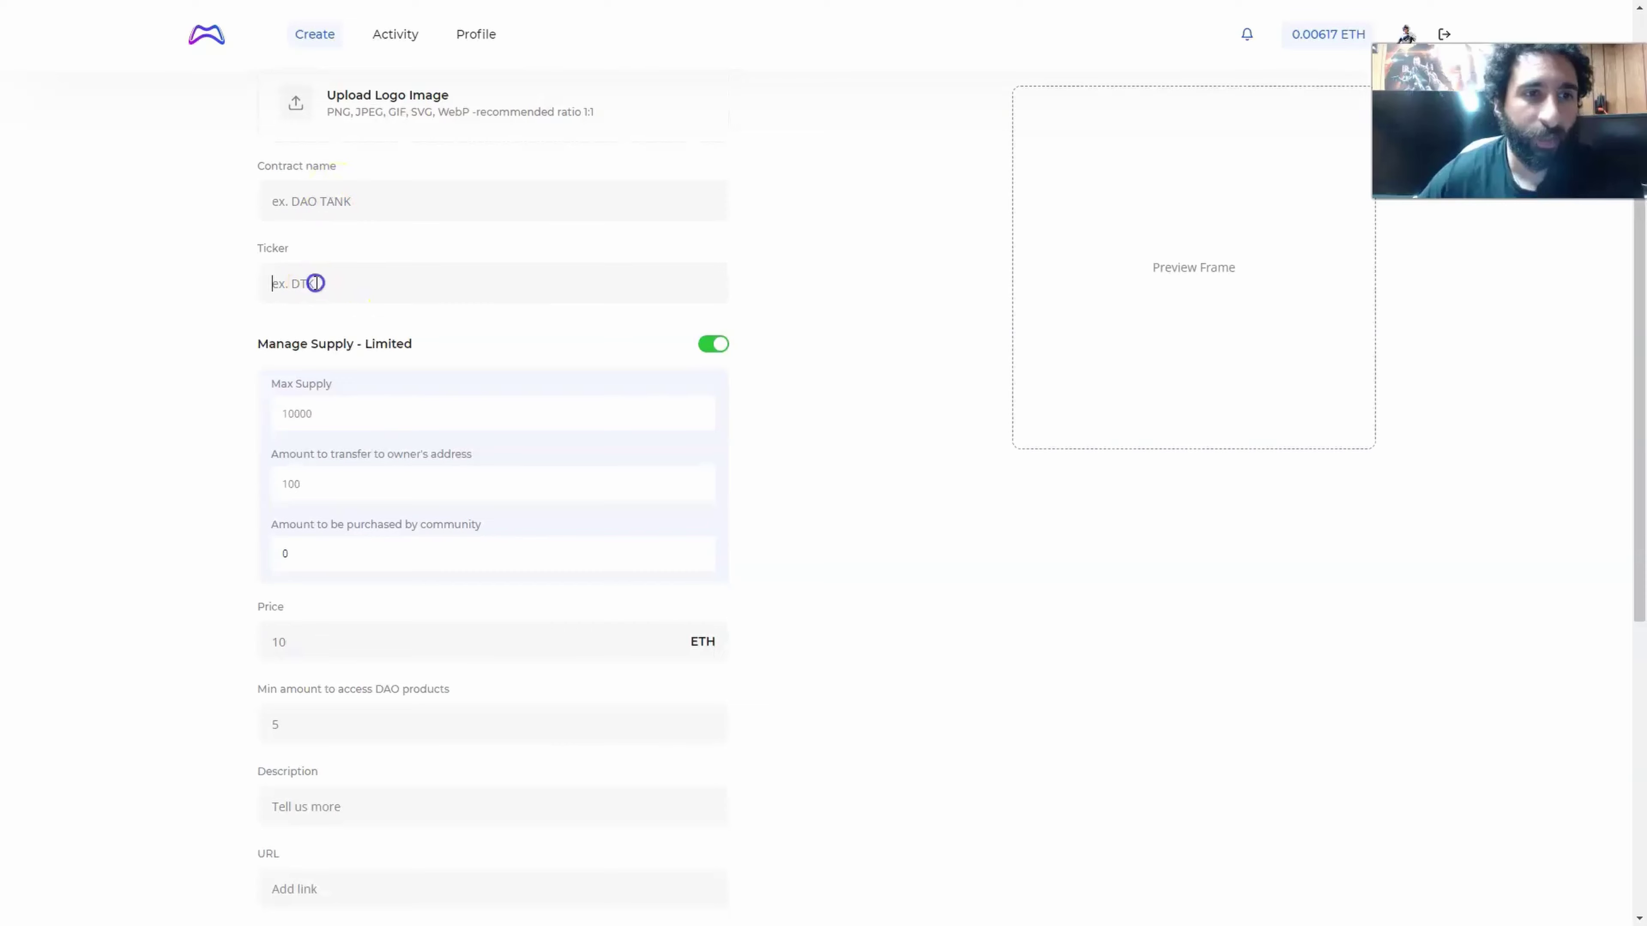
pyautogui.scroll(-3, 189, 283)
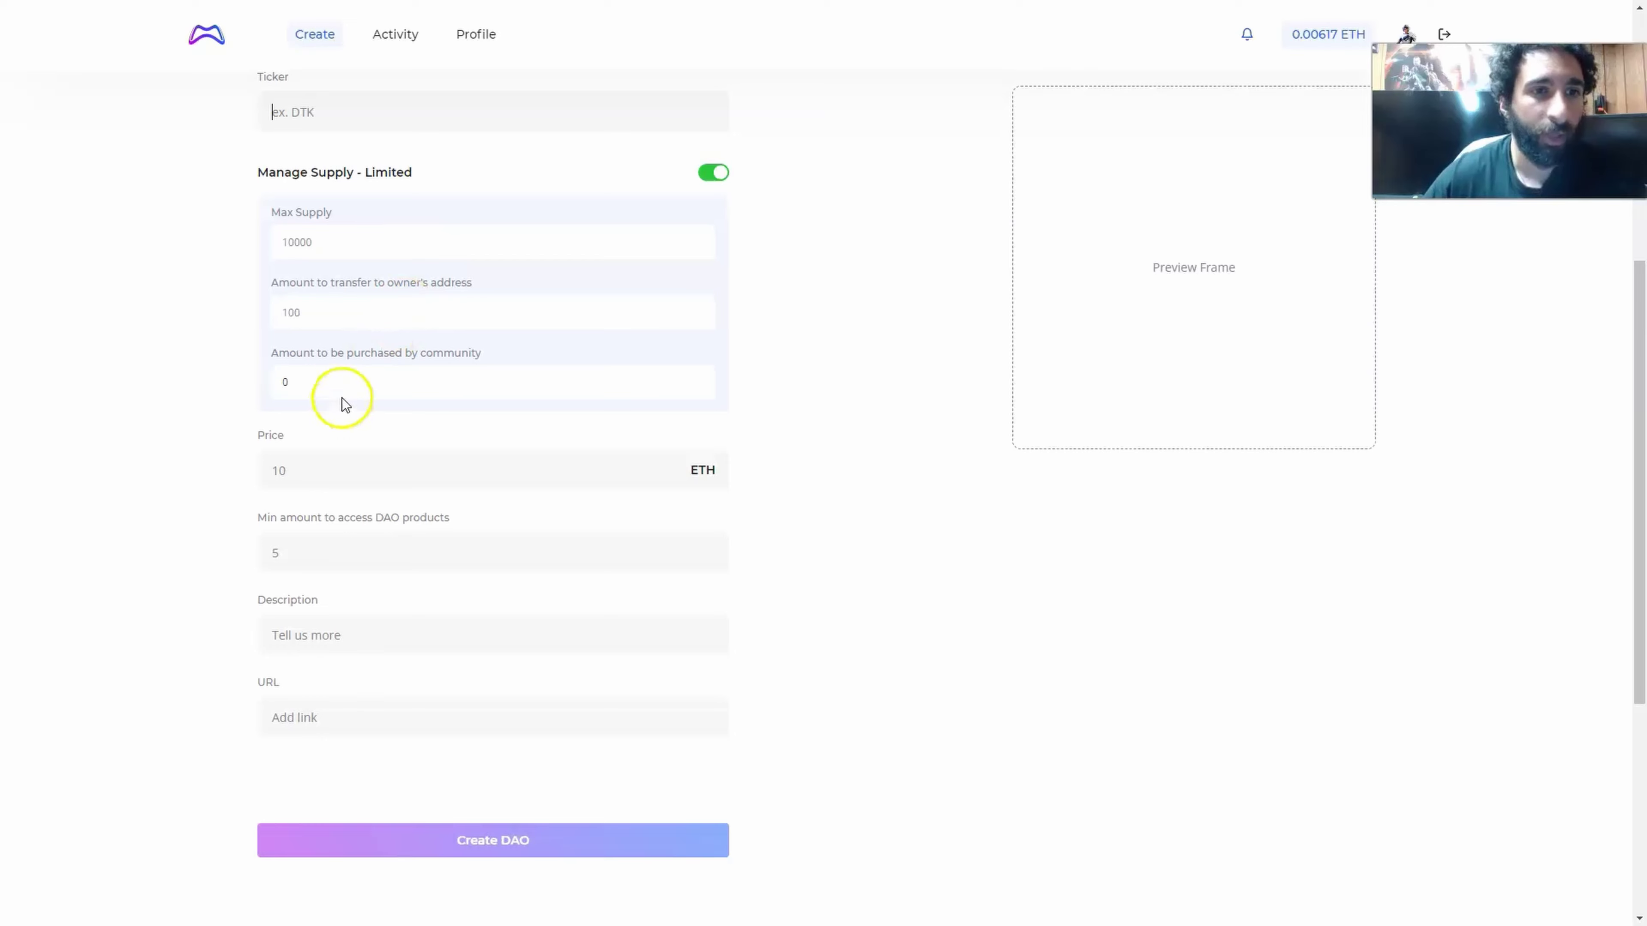
pyautogui.scroll(-4, 211, 418)
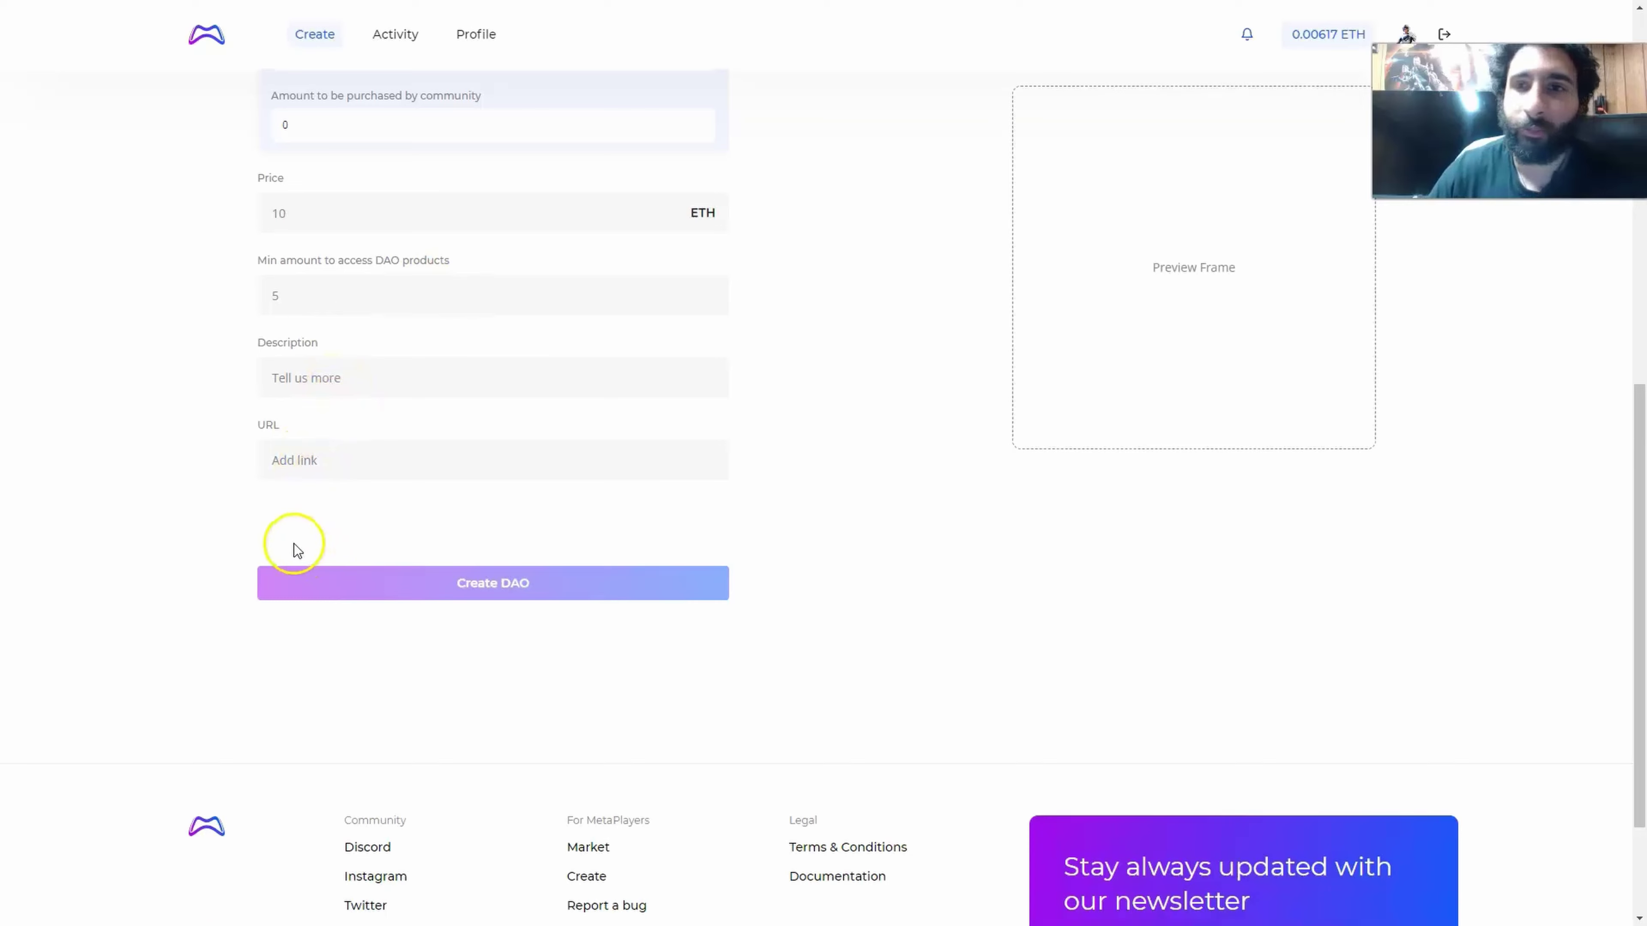
pyautogui.scroll(10, 297, 551)
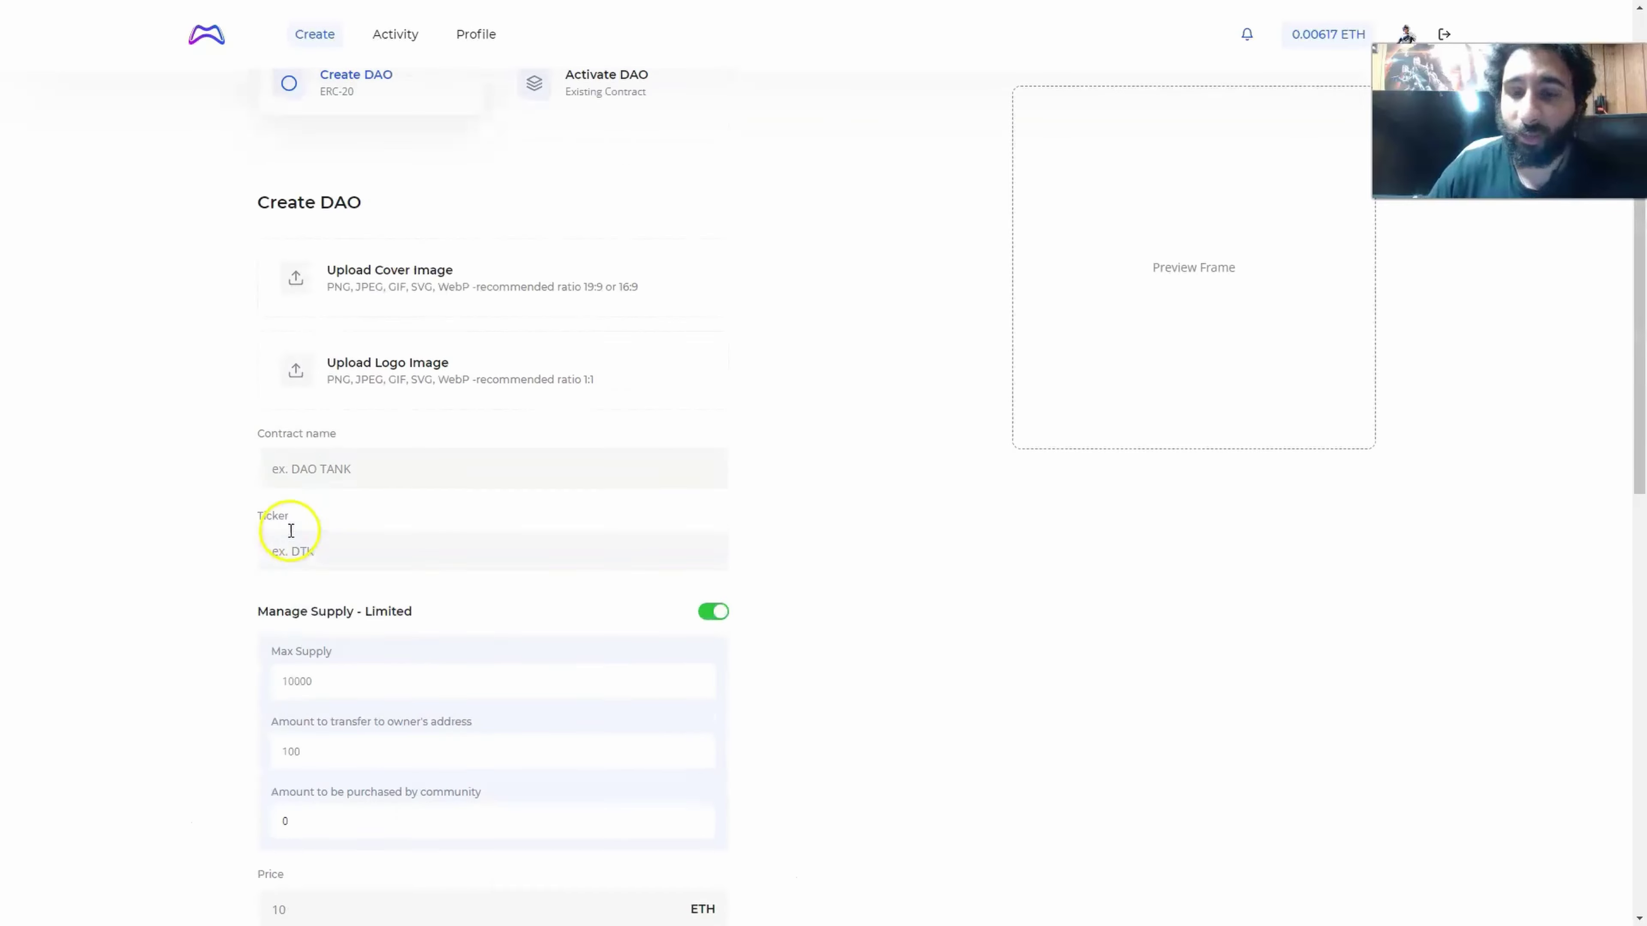
# Step: Open the Create Meta Space form and look over its OBJ/GLB file upload field
pyautogui.click(316, 36)
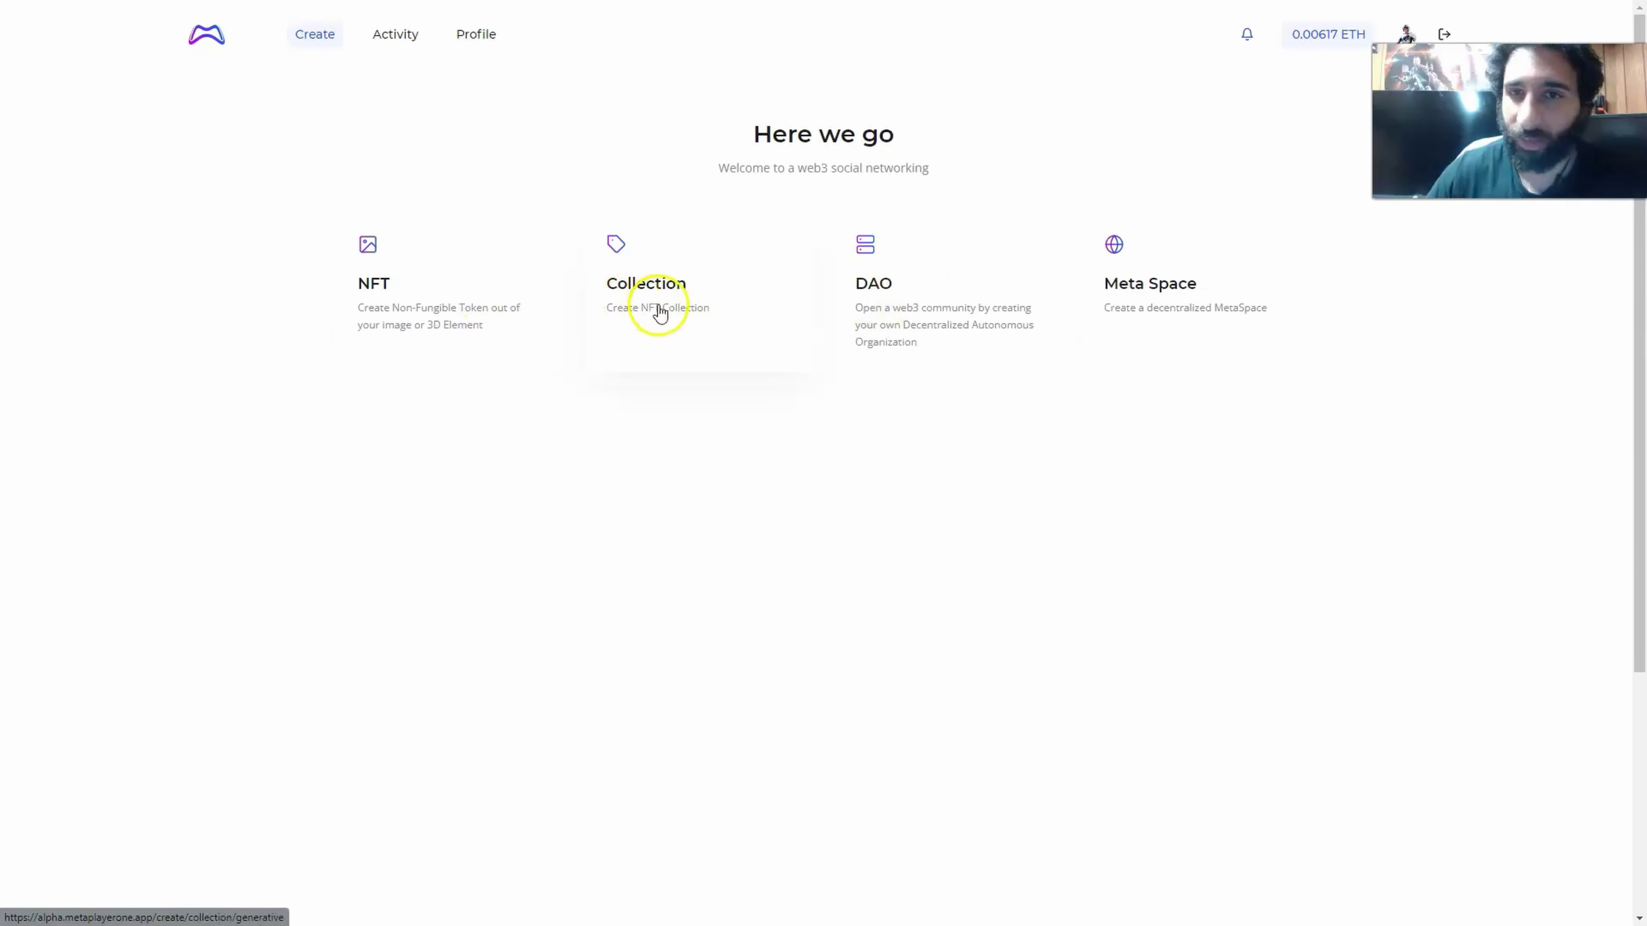
pyautogui.click(1142, 310)
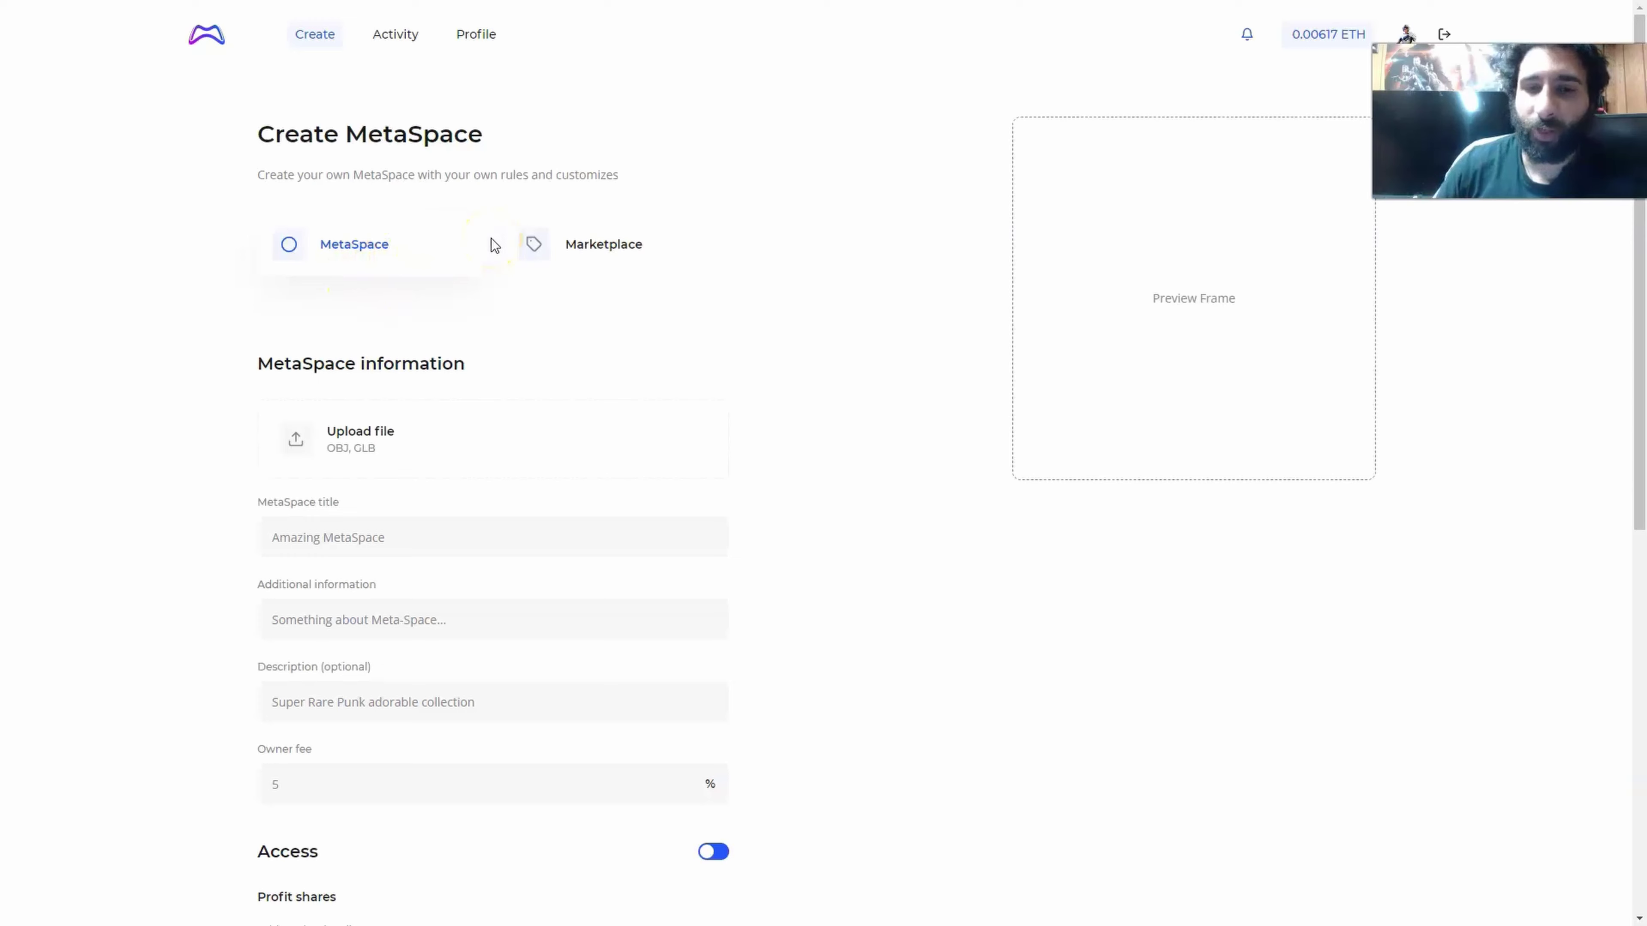
pyautogui.click(392, 315)
pyautogui.scroll(-1, 361, 329)
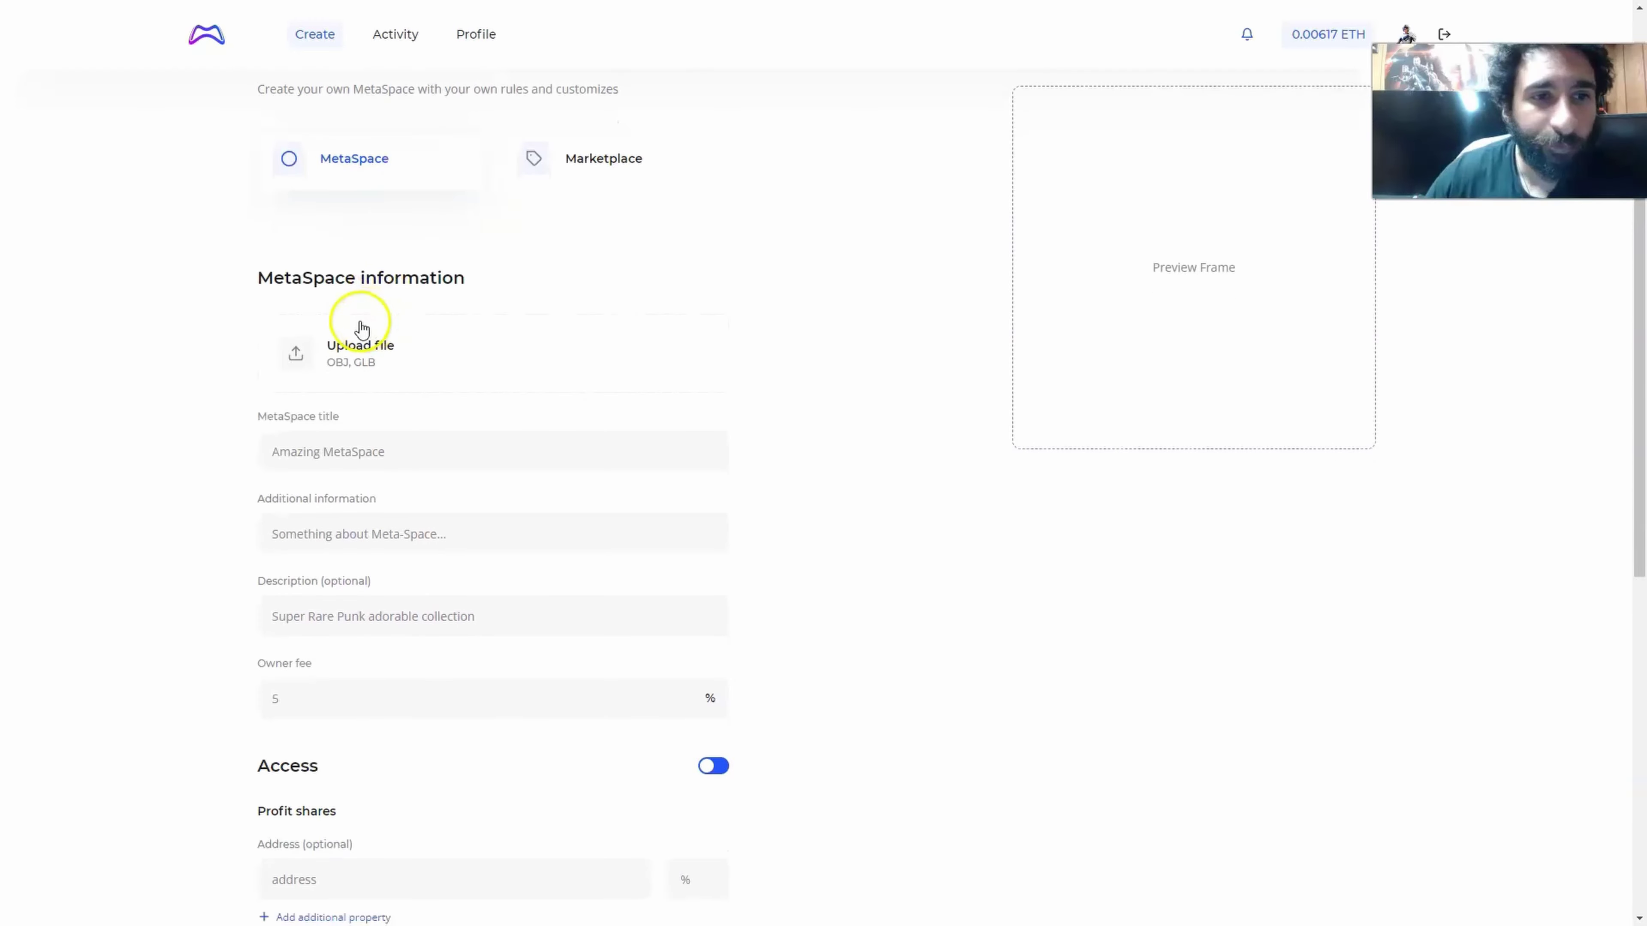
pyautogui.scroll(-2, 361, 328)
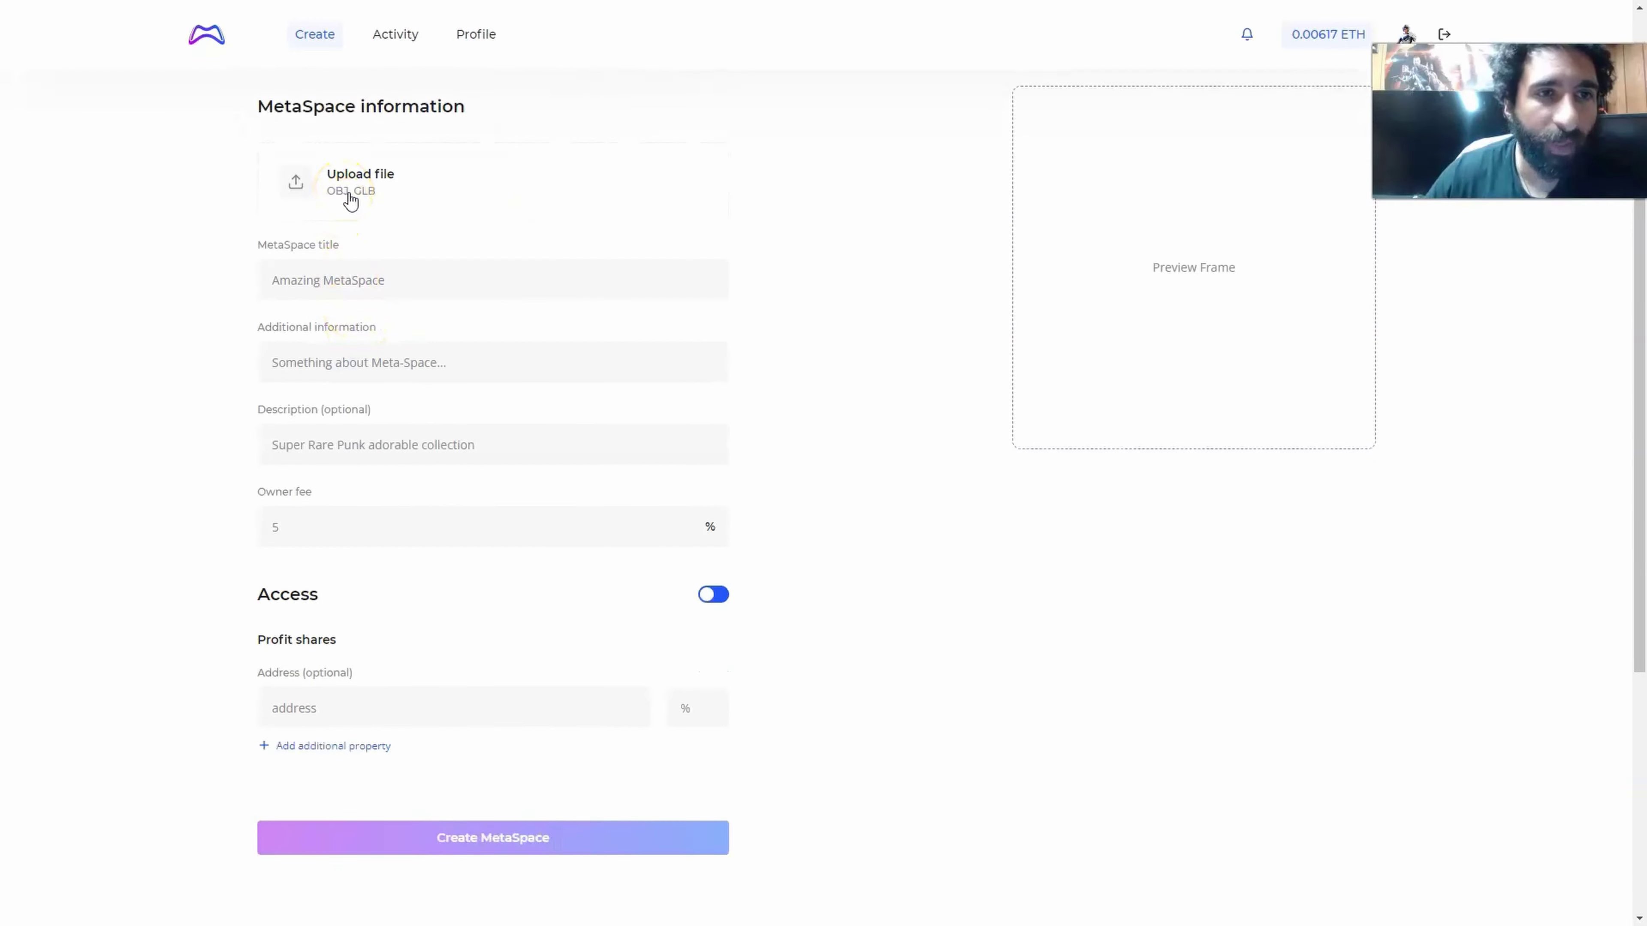
pyautogui.click(372, 190)
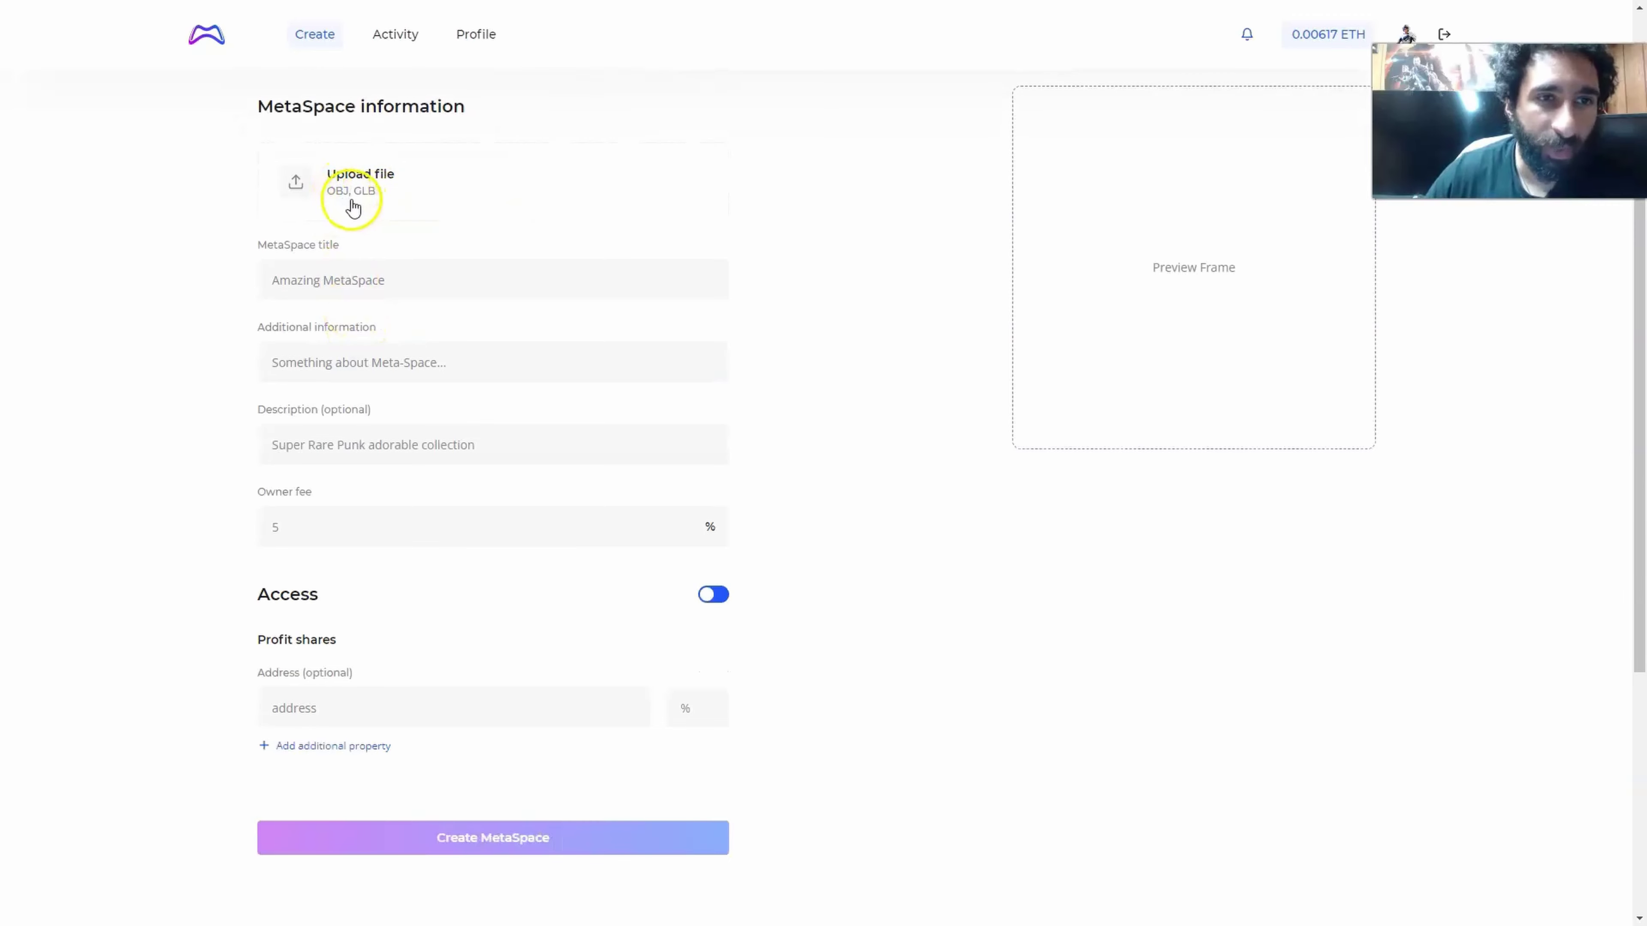
pyautogui.scroll(-1, 305, 286)
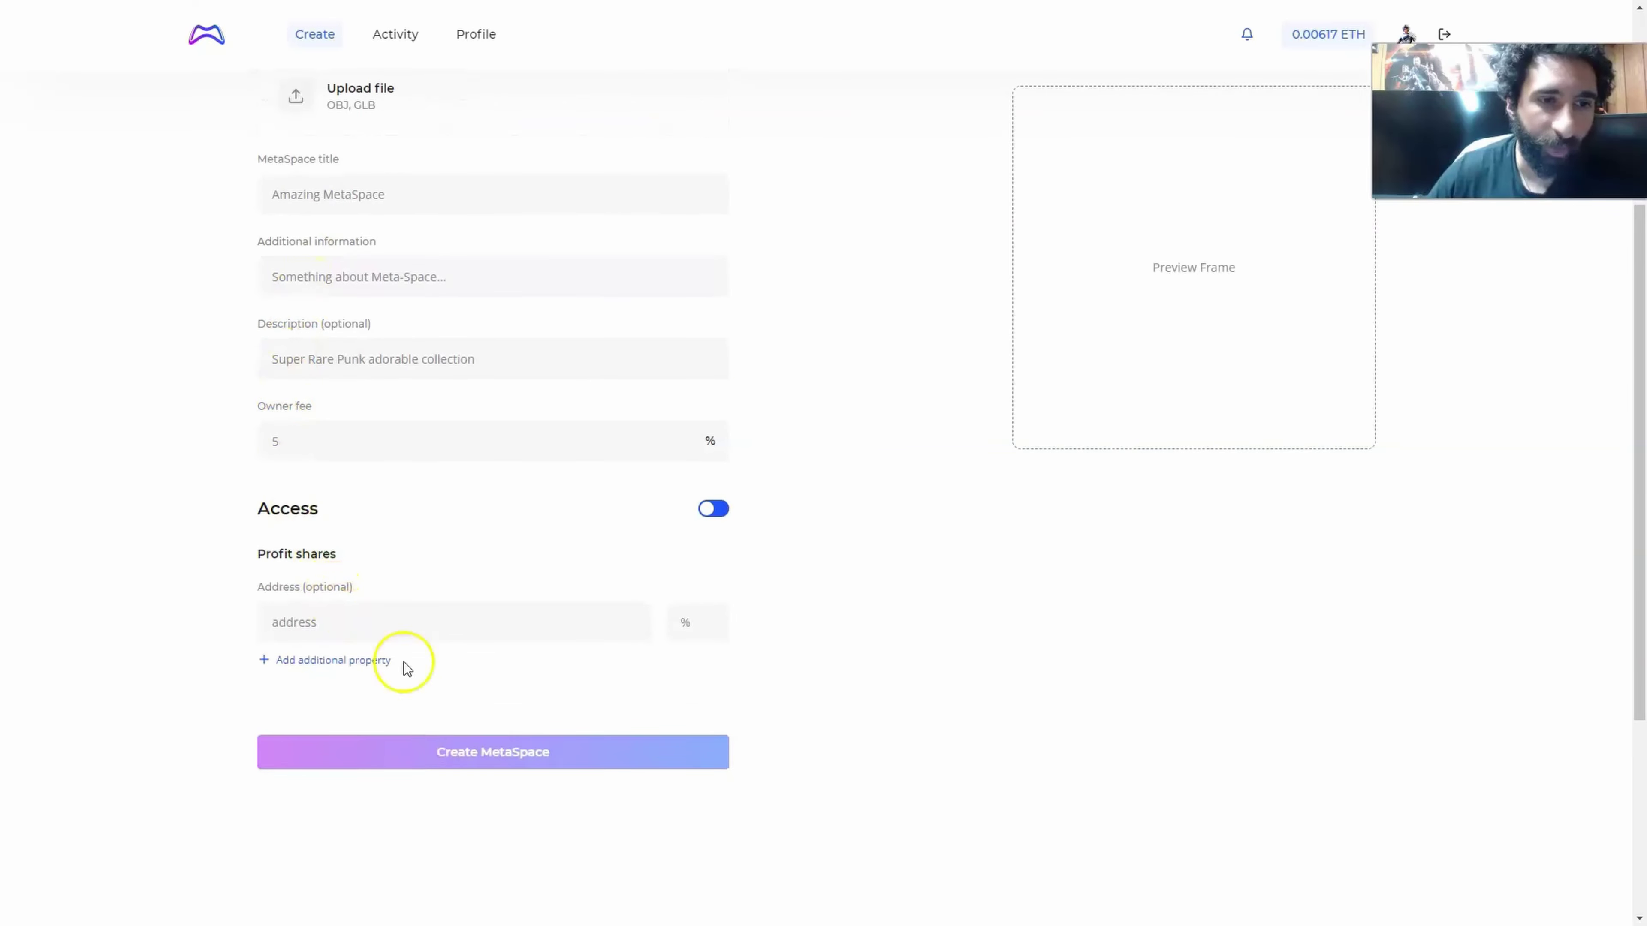
pyautogui.scroll(4, 548, 714)
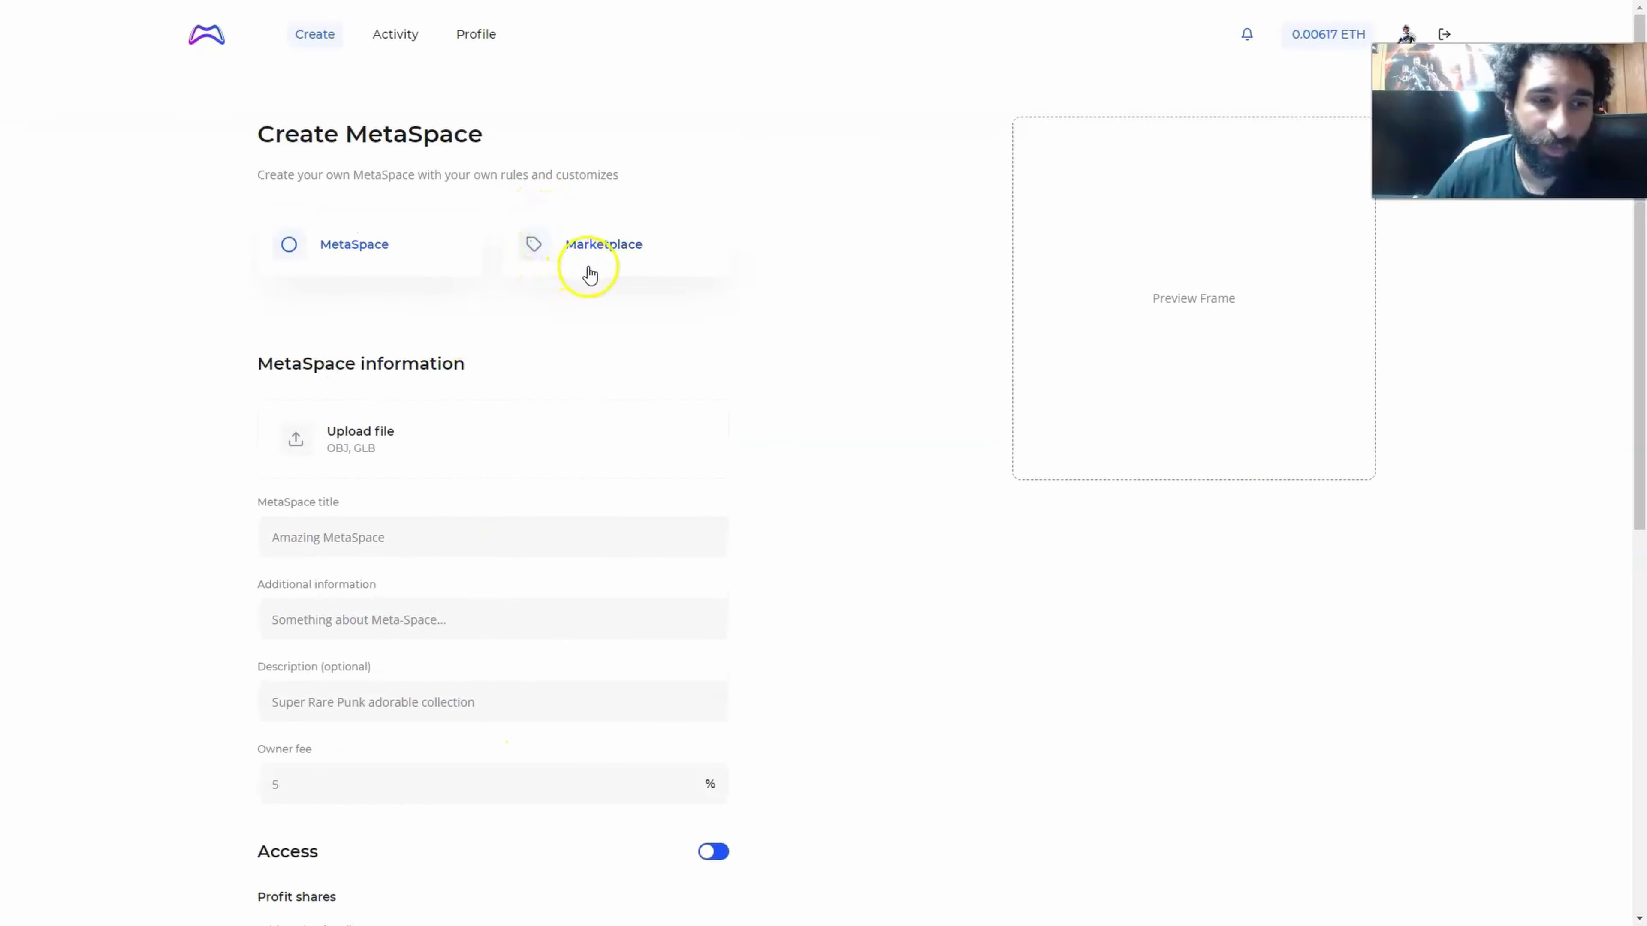
pyautogui.scroll(-8, 489, 330)
pyautogui.scroll(8, 485, 334)
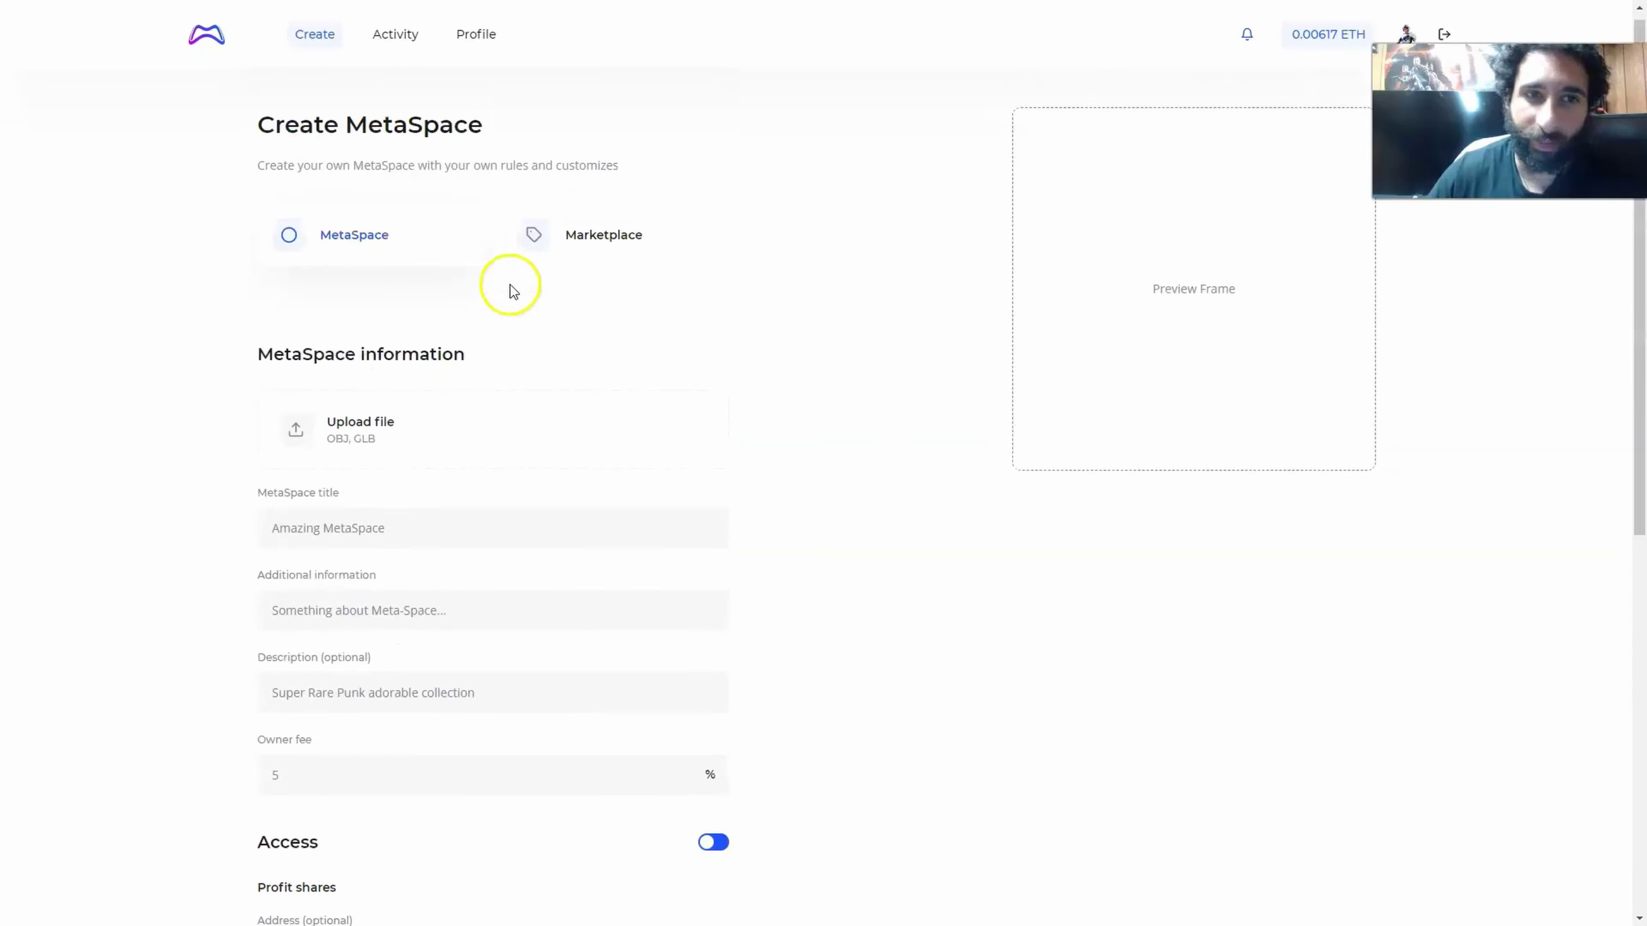
# Step: Switch to the Create Marketplace form, then go to the NFT market activity page
pyautogui.click(558, 254)
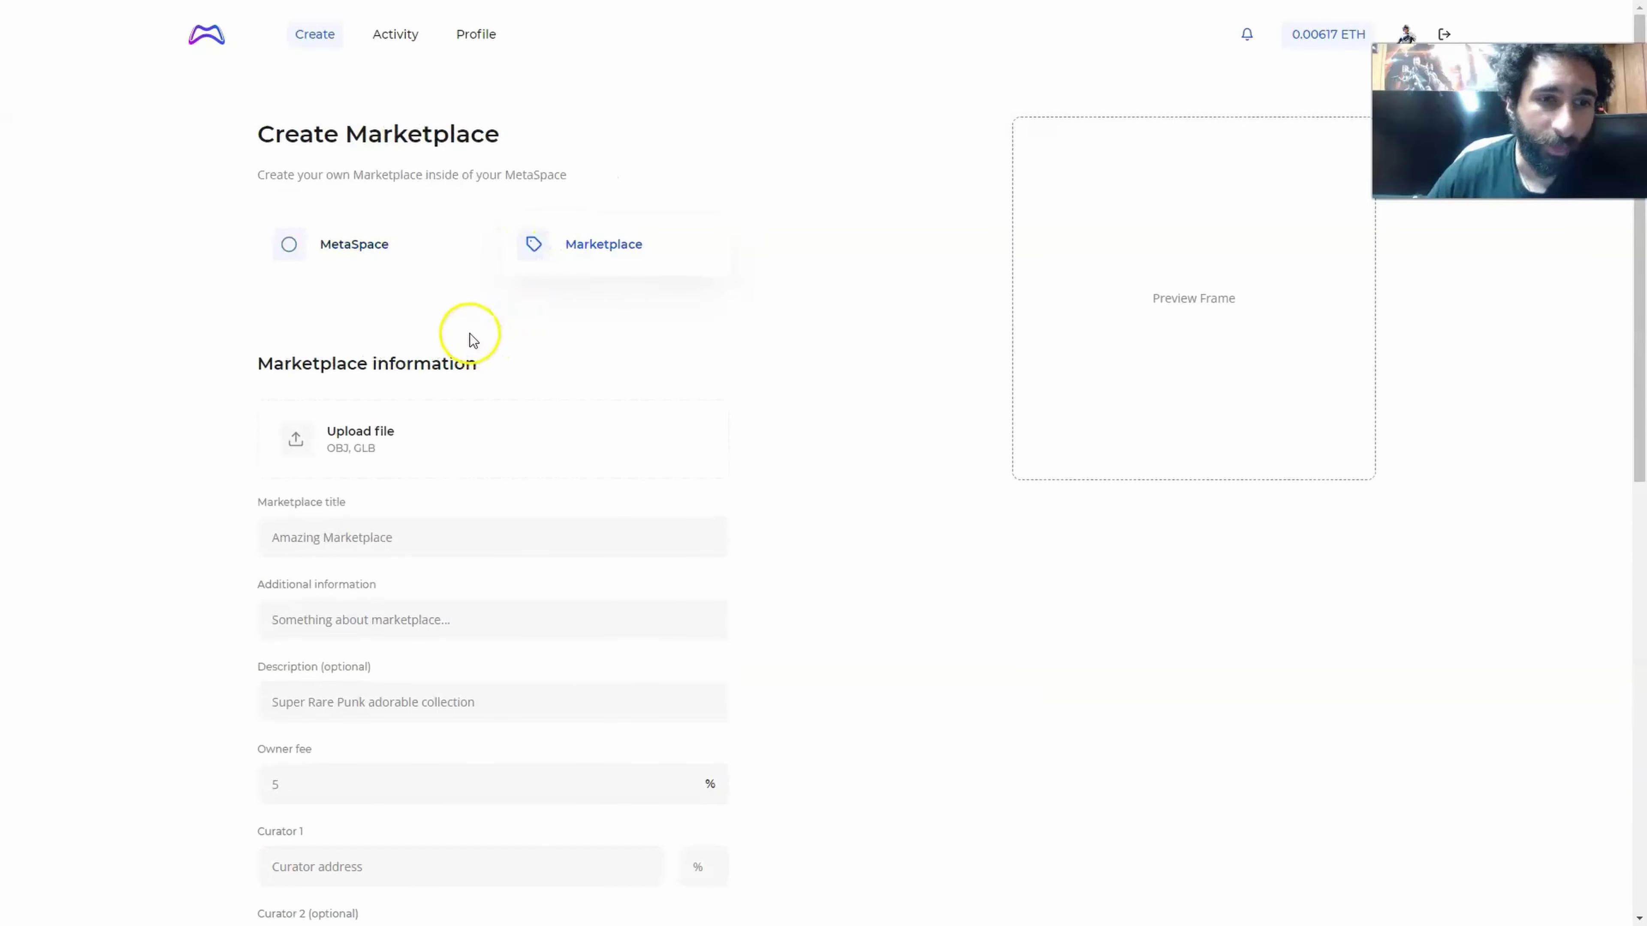
pyautogui.scroll(-8, 470, 333)
pyautogui.scroll(8, 458, 338)
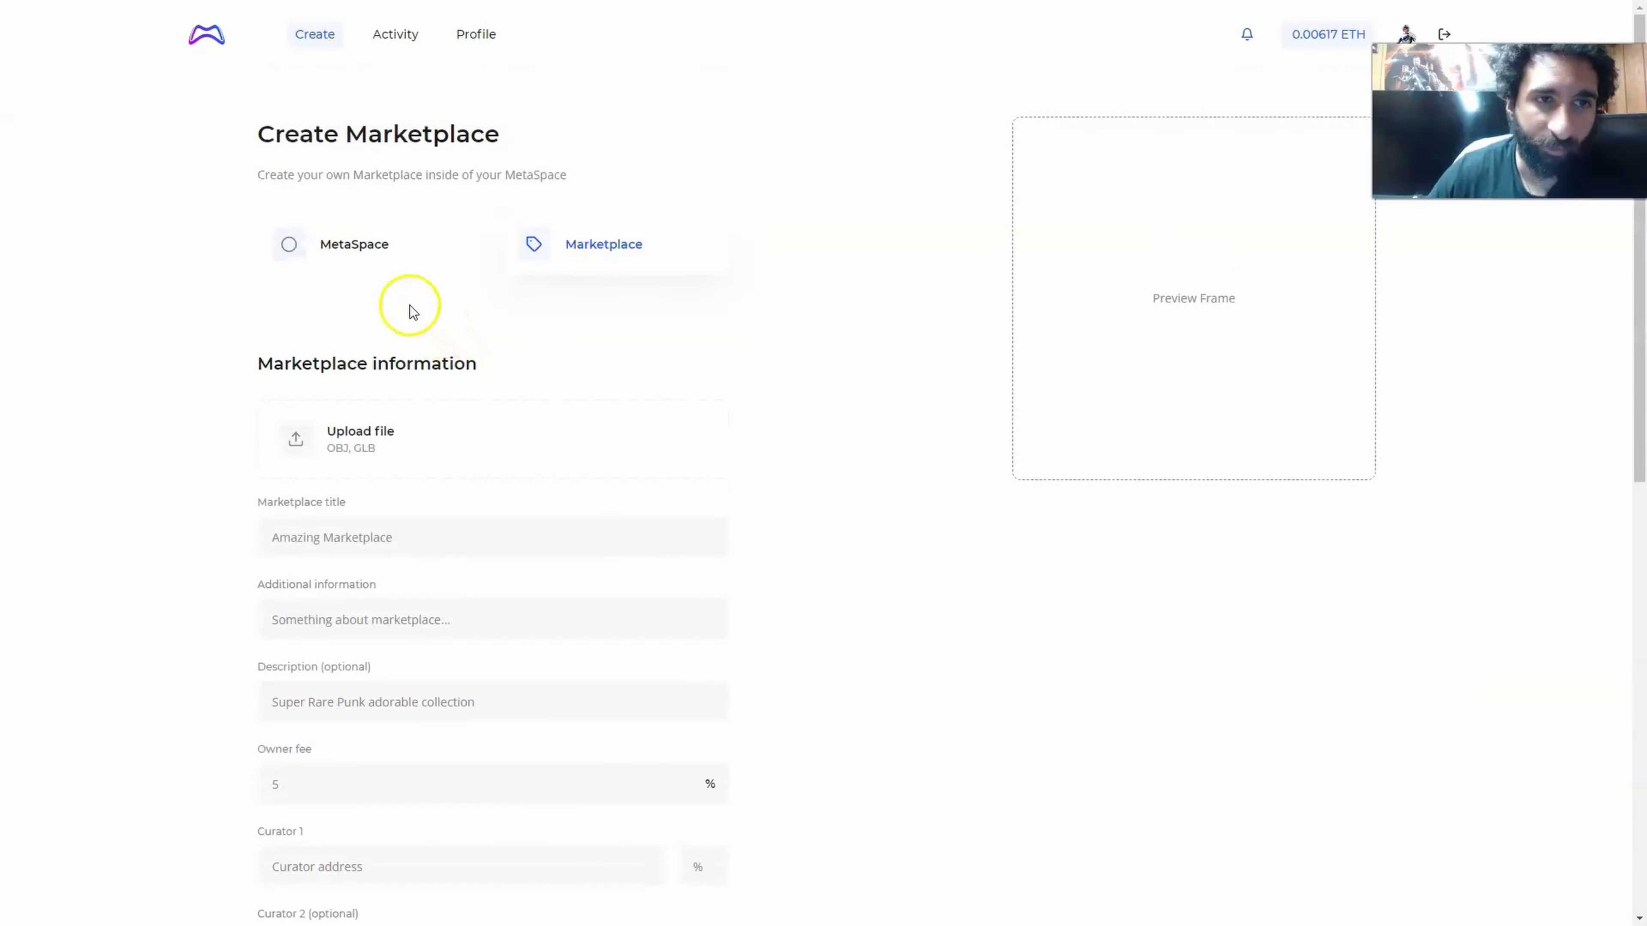
pyautogui.click(205, 34)
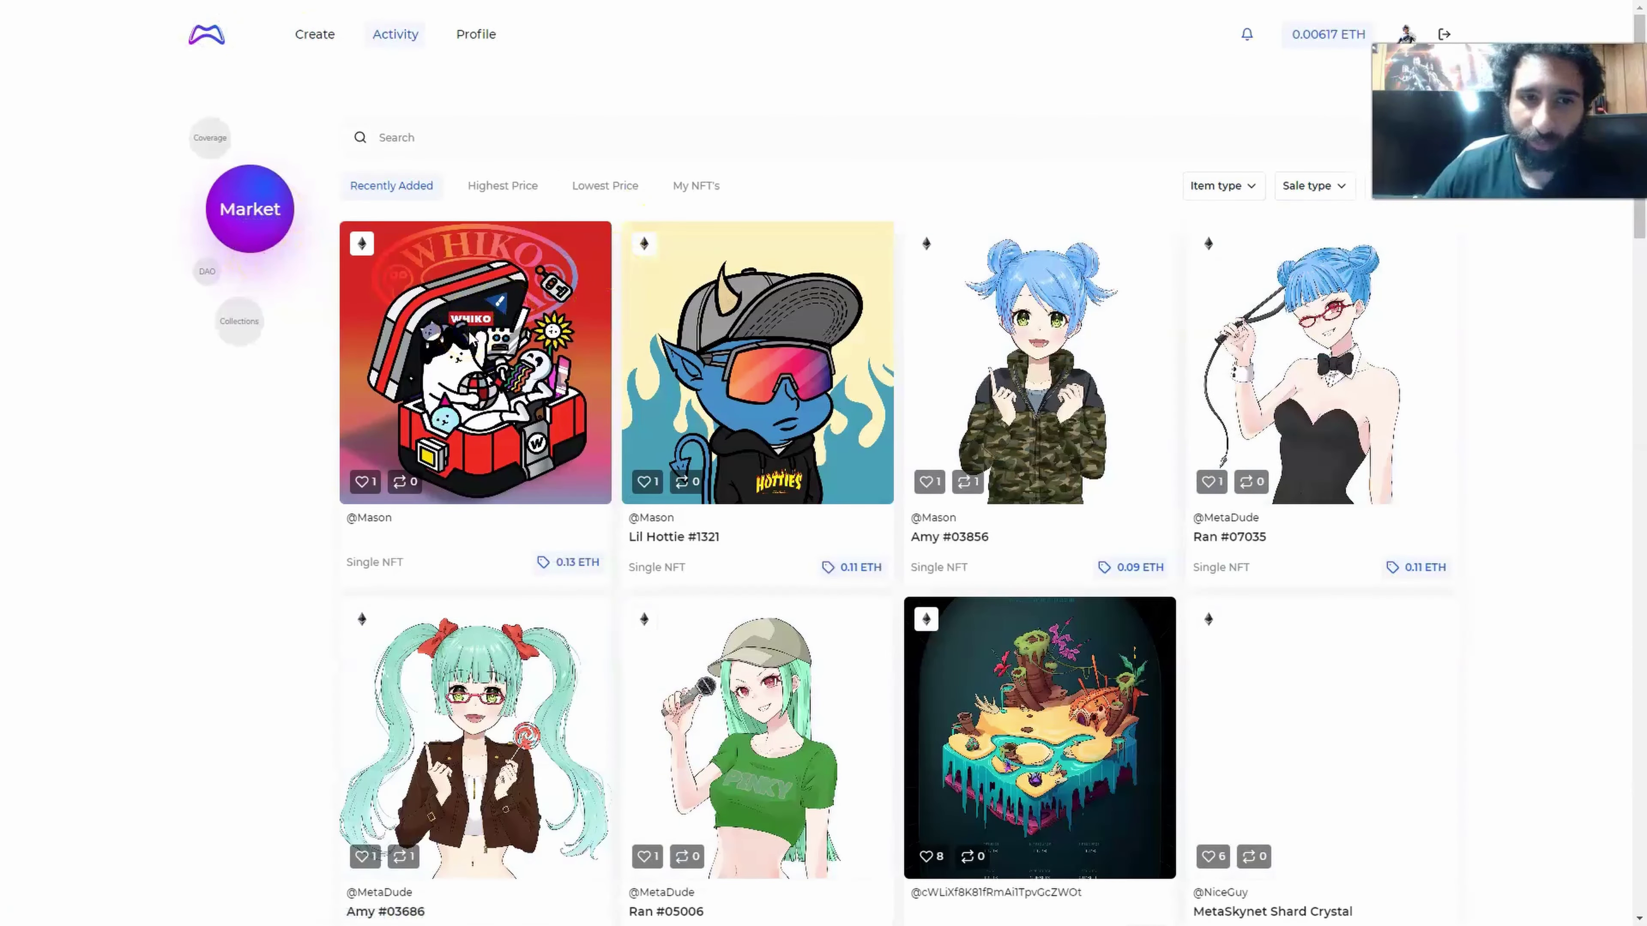
# Step: Open the WHIKO NFT and scroll through its details and transaction history
pyautogui.click(470, 331)
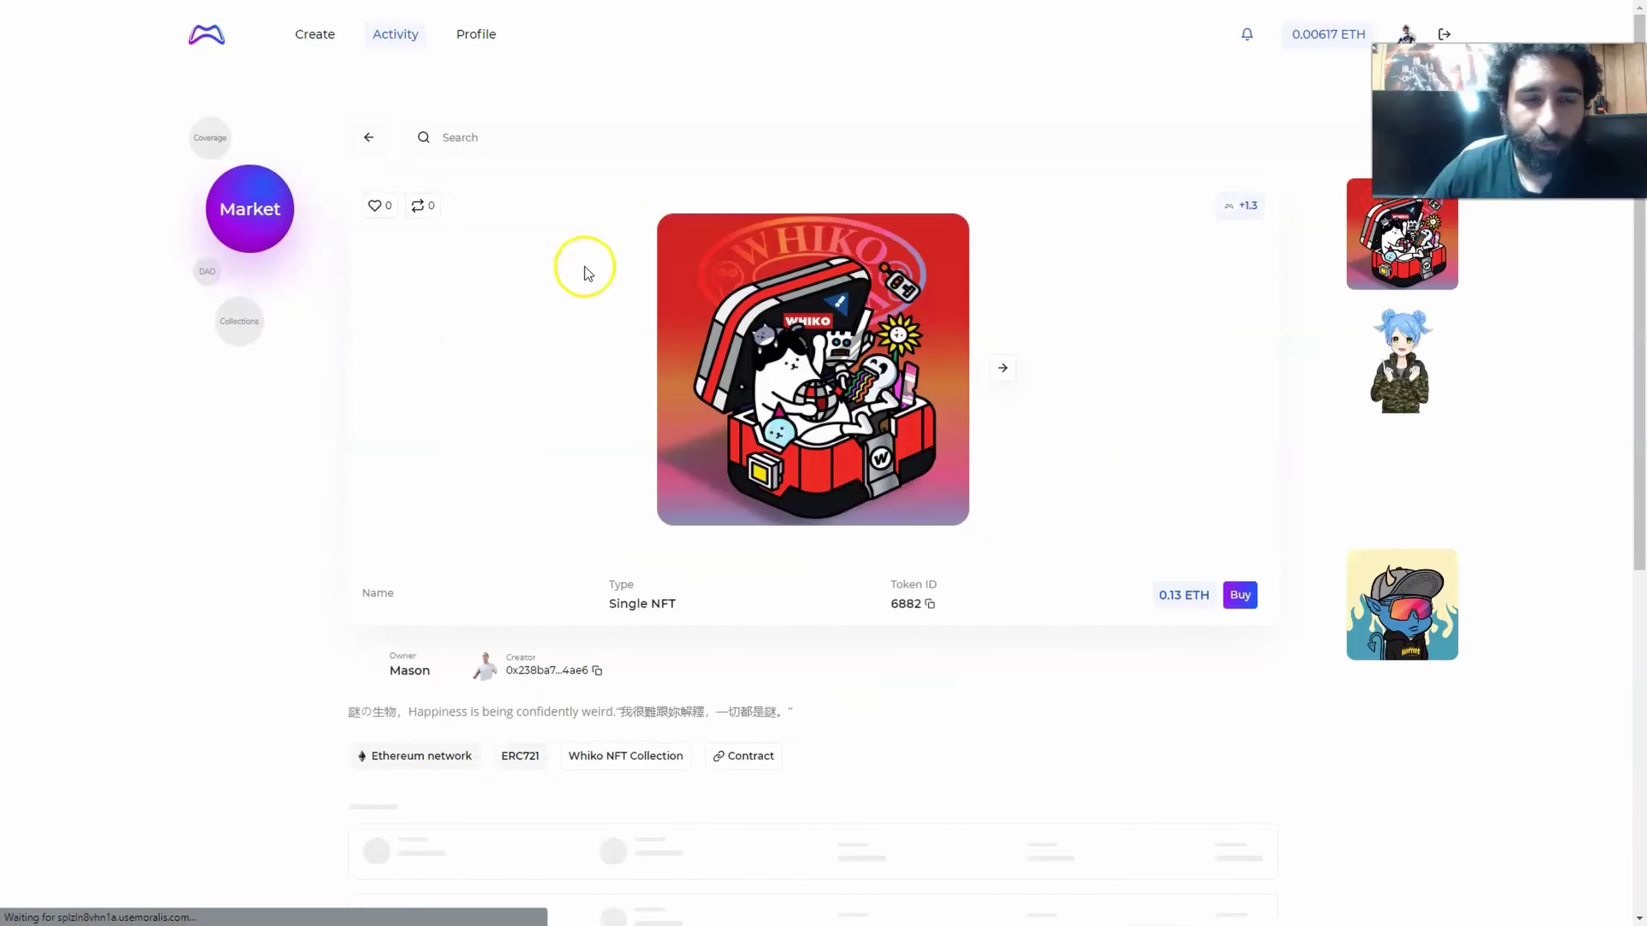
pyautogui.scroll(-3, 633, 289)
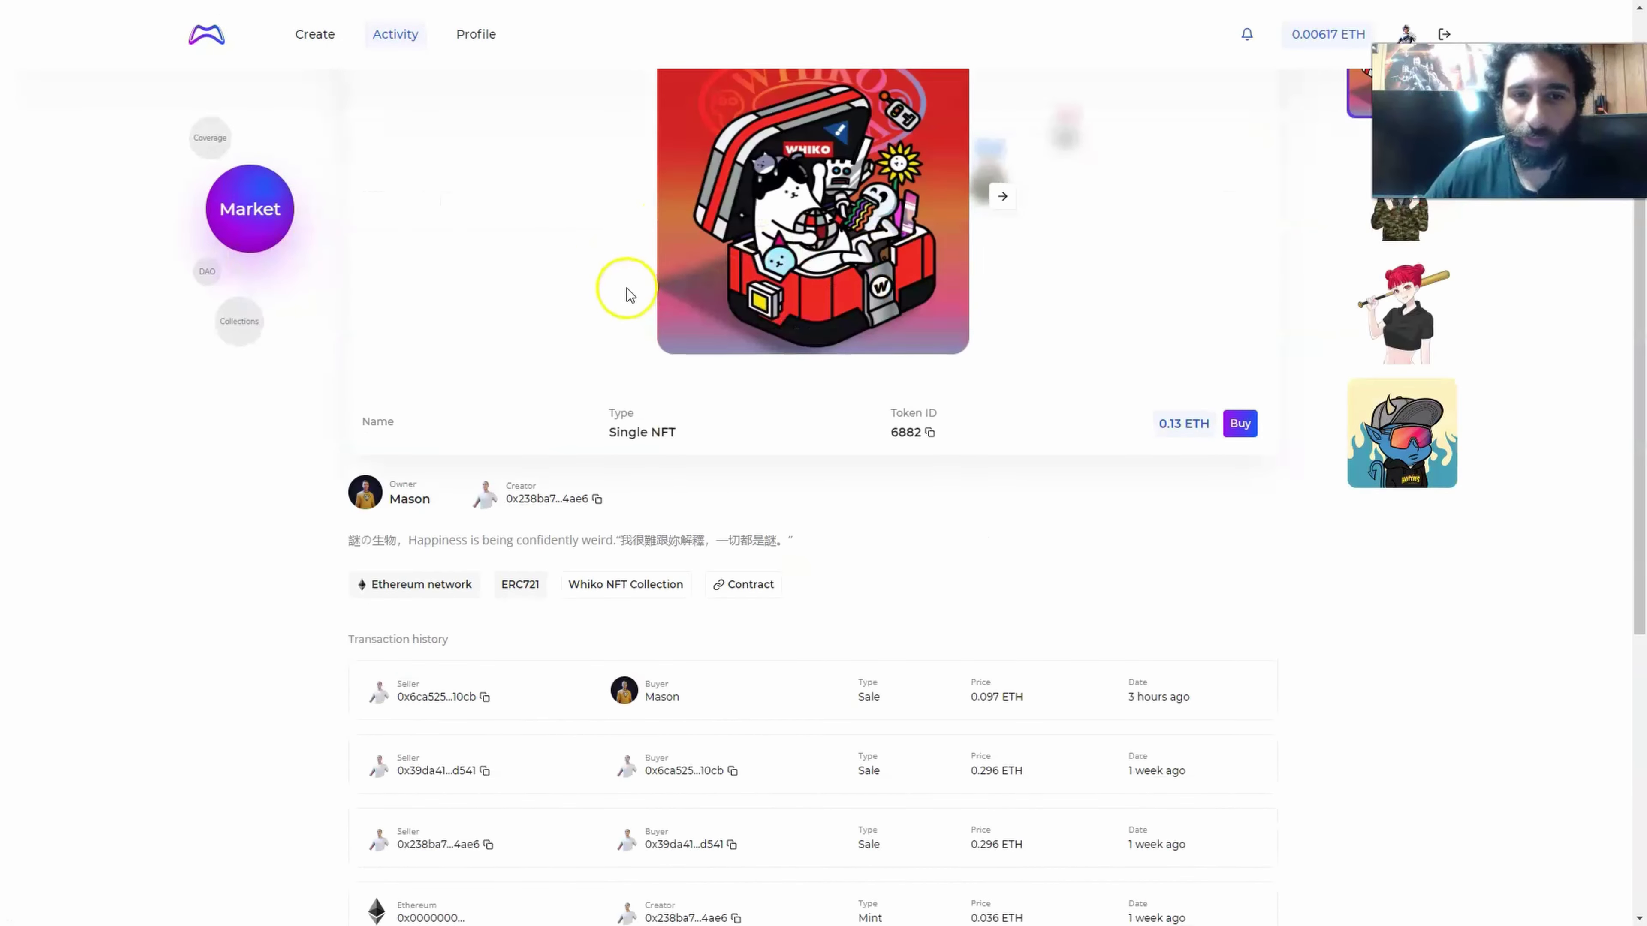
pyautogui.scroll(-3, 622, 296)
pyautogui.scroll(-3, 618, 298)
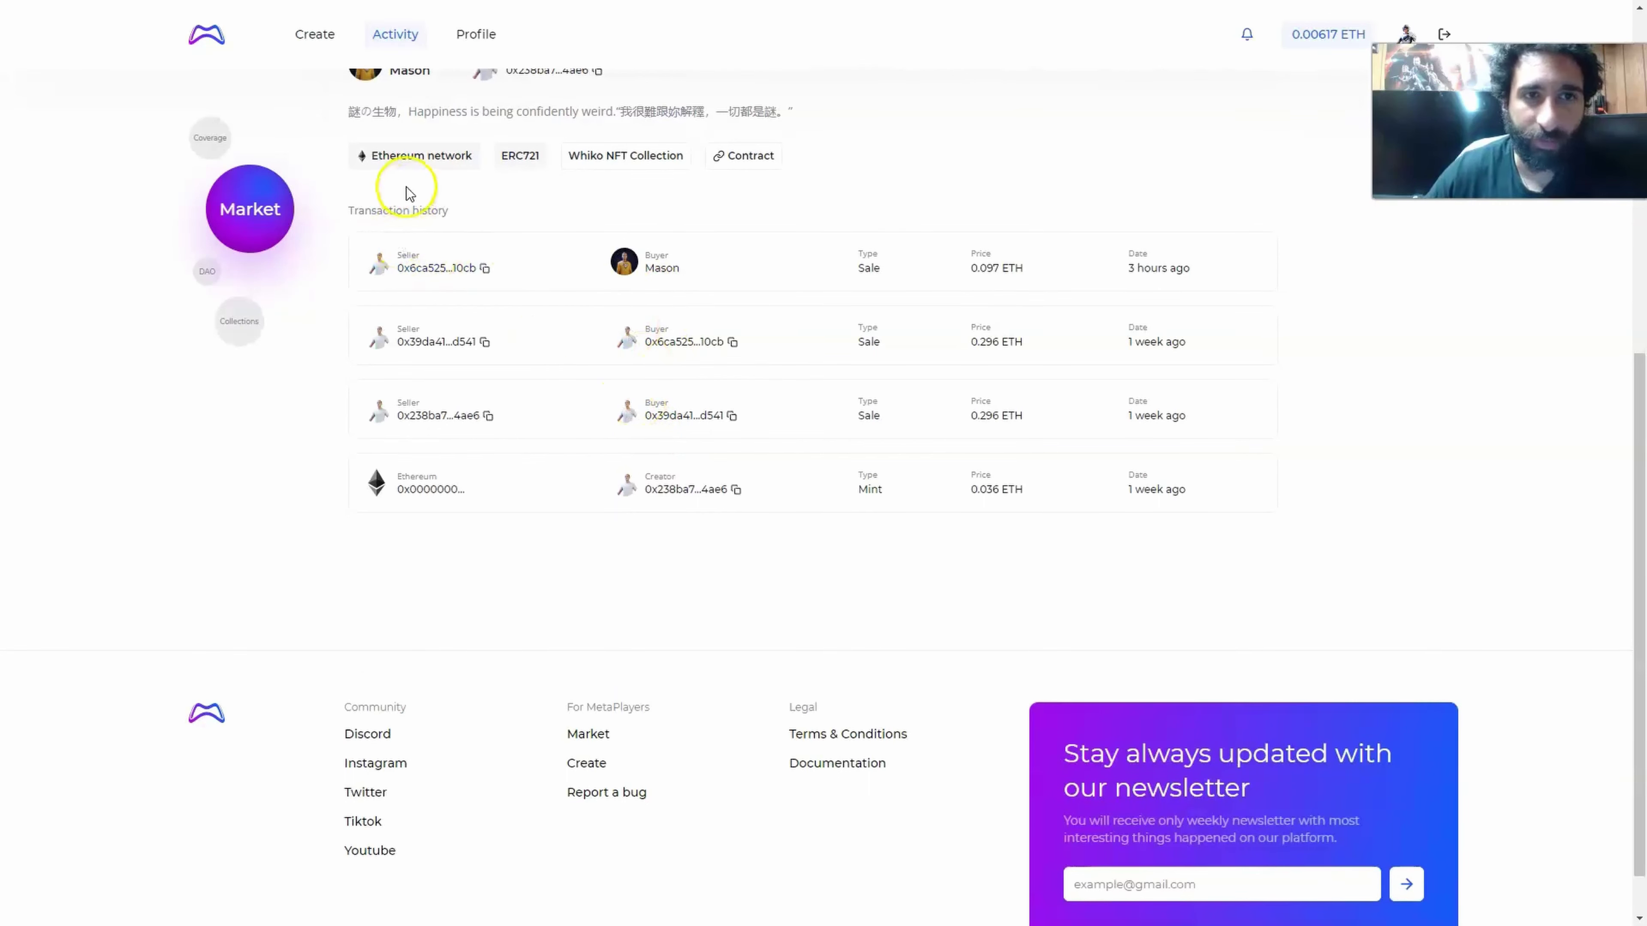
pyautogui.scroll(4, 896, 477)
pyautogui.scroll(5, 897, 476)
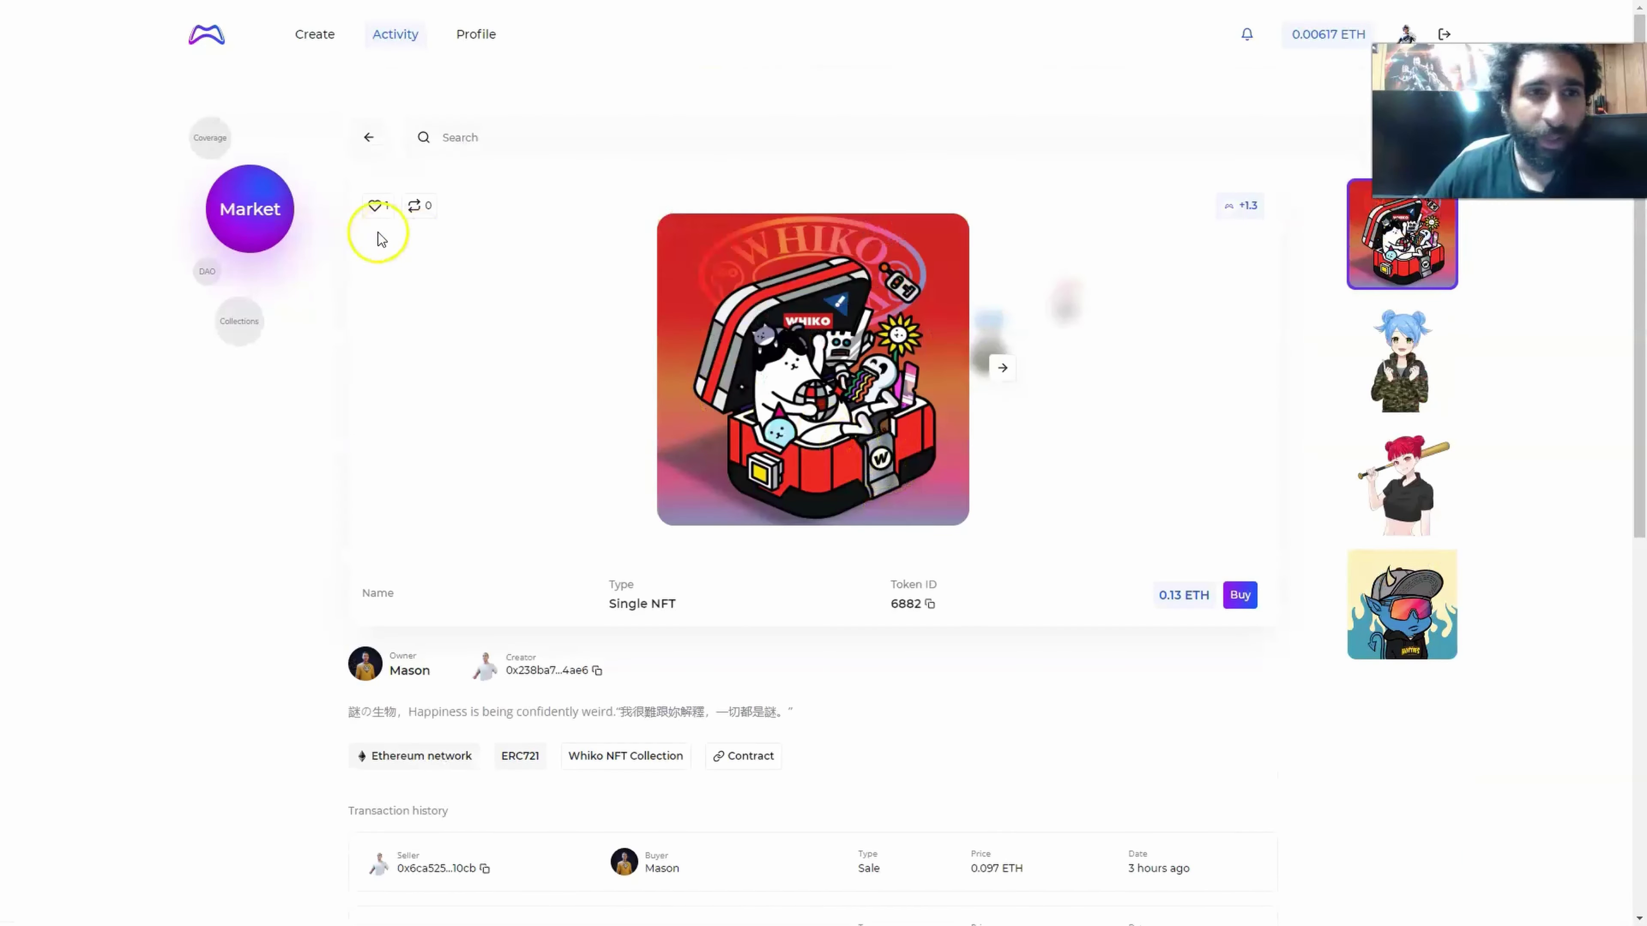
# Step: Return to the market grid and open the pink MetaSkynet Shard Crystal listed at 7 ETH
pyautogui.click(232, 201)
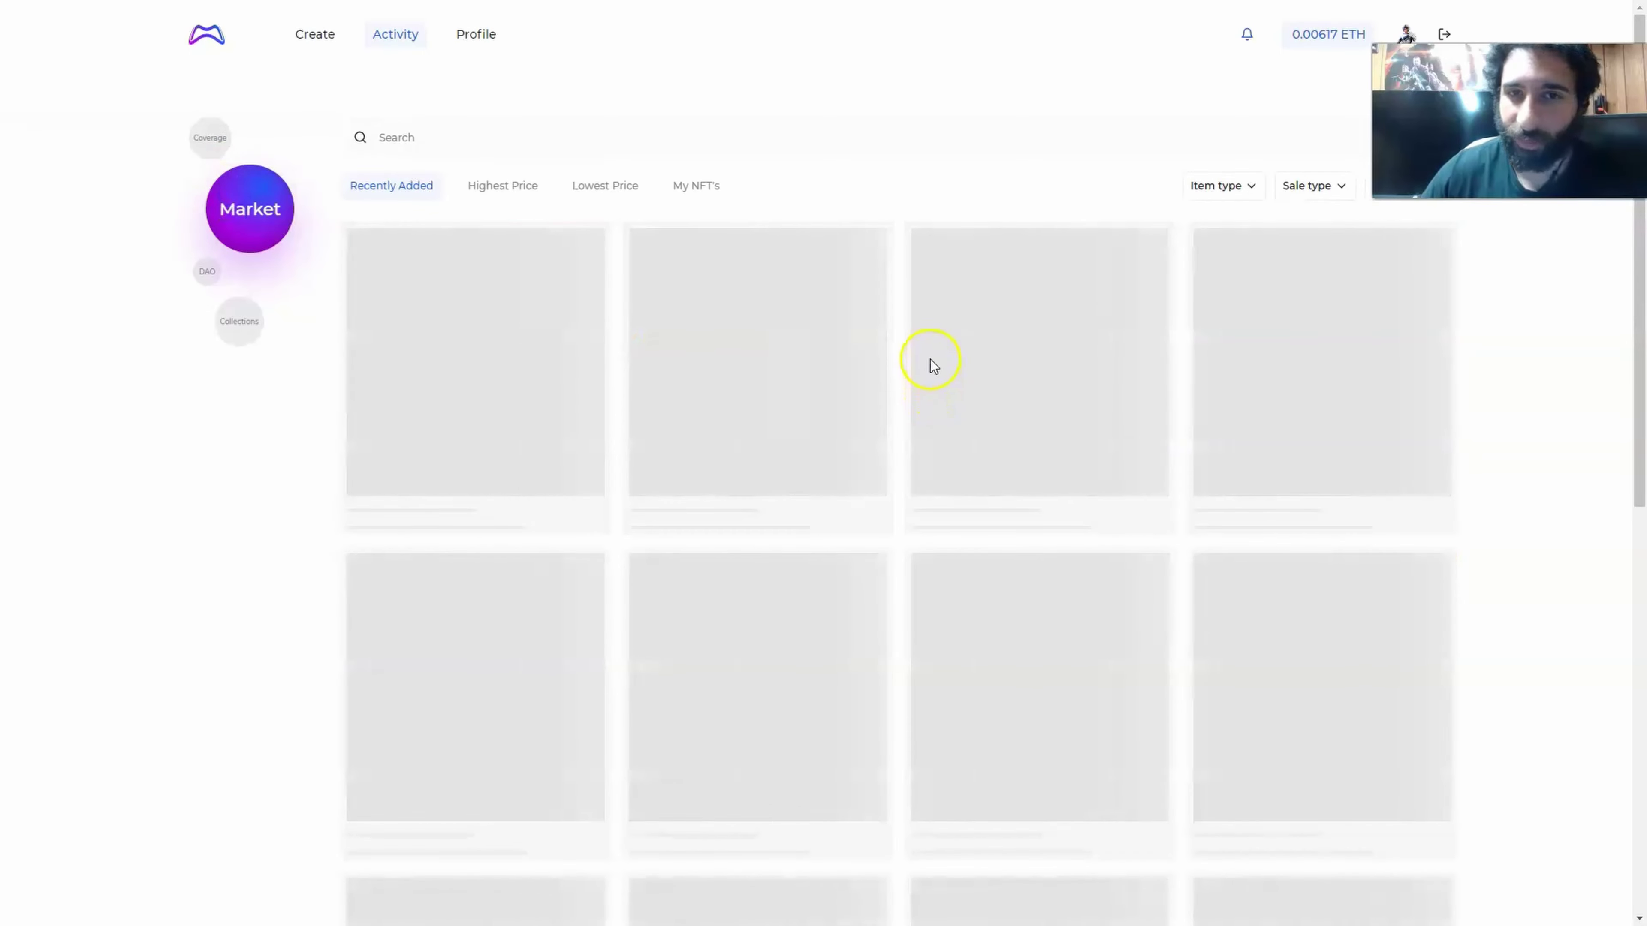
pyautogui.scroll(-6, 995, 354)
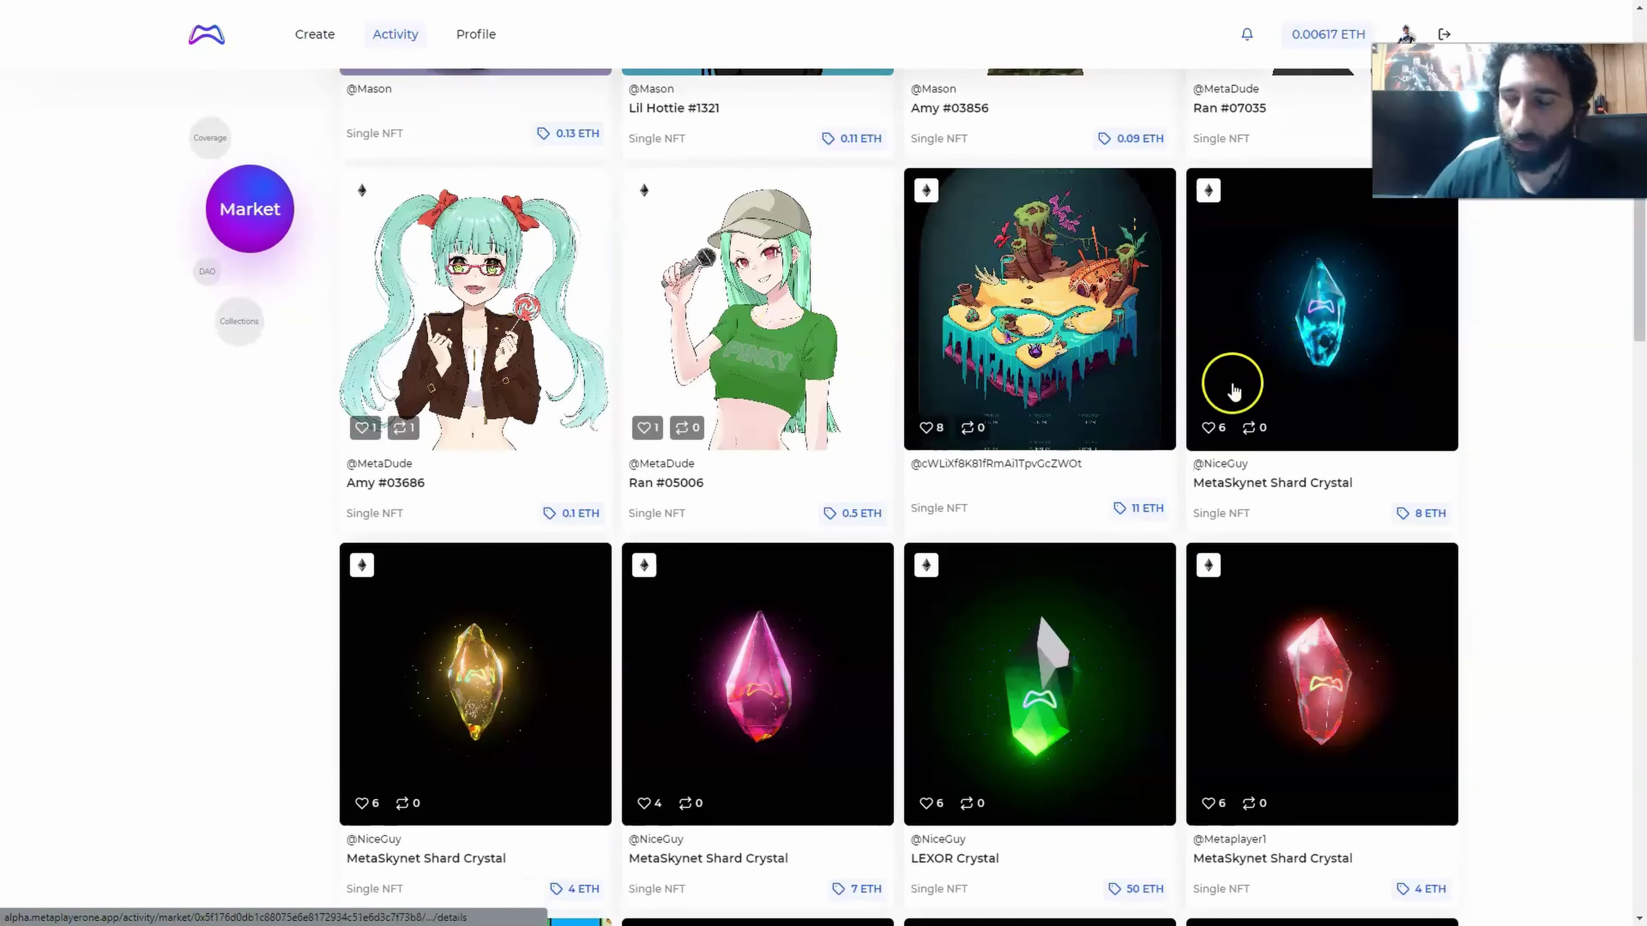
pyautogui.scroll(-5, 900, 372)
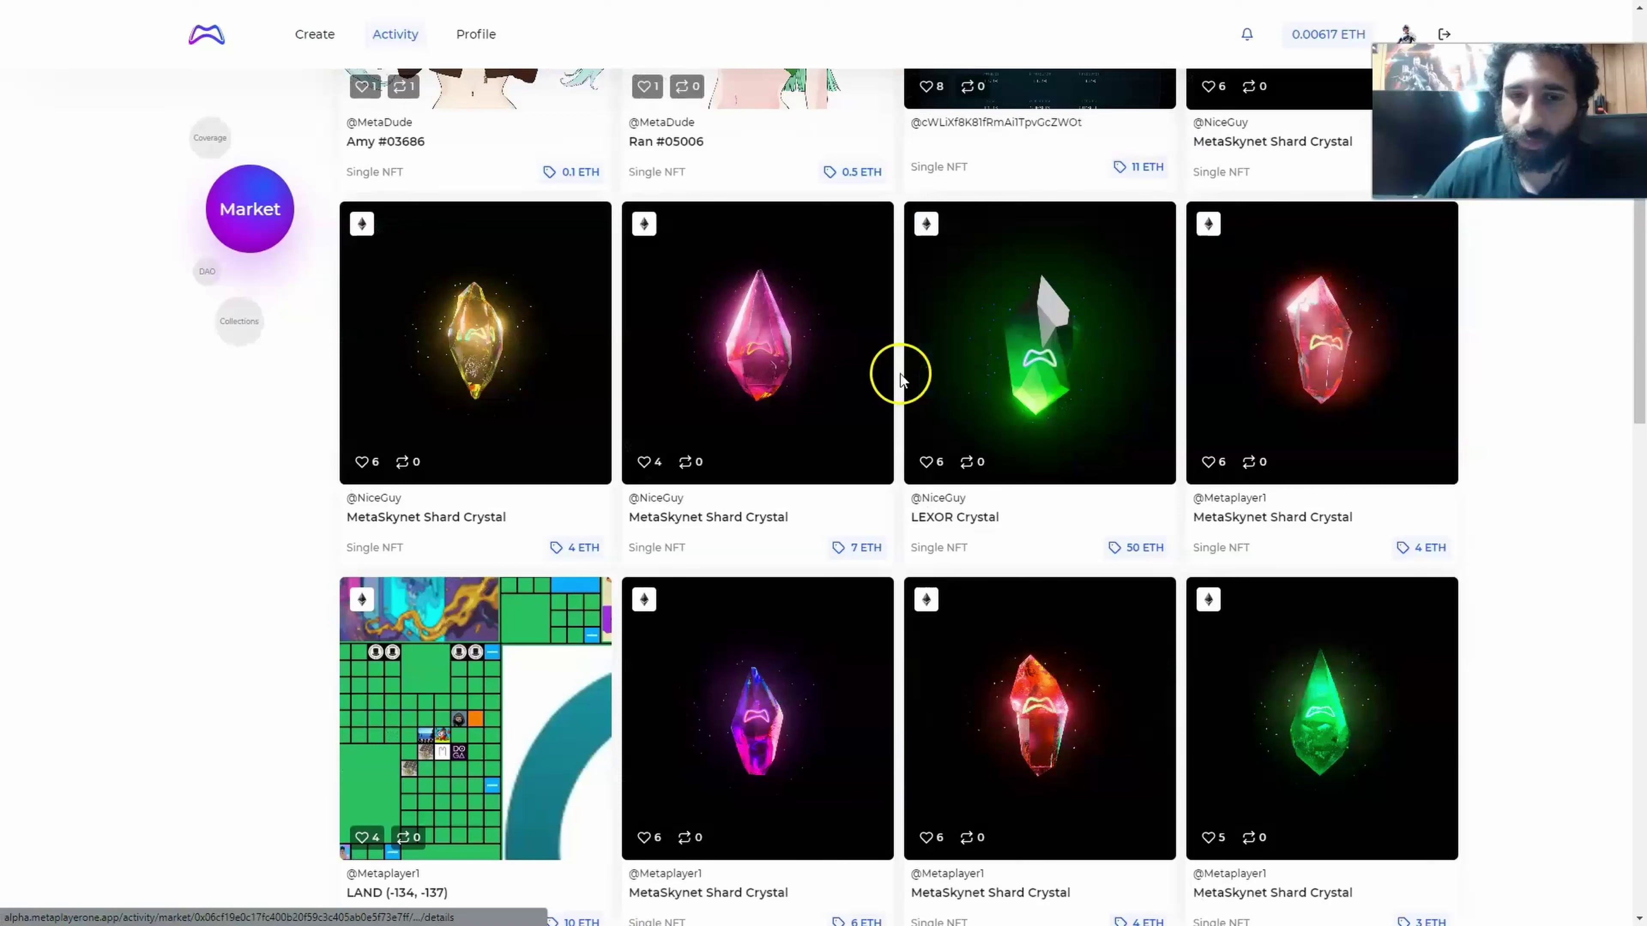
pyautogui.click(758, 399)
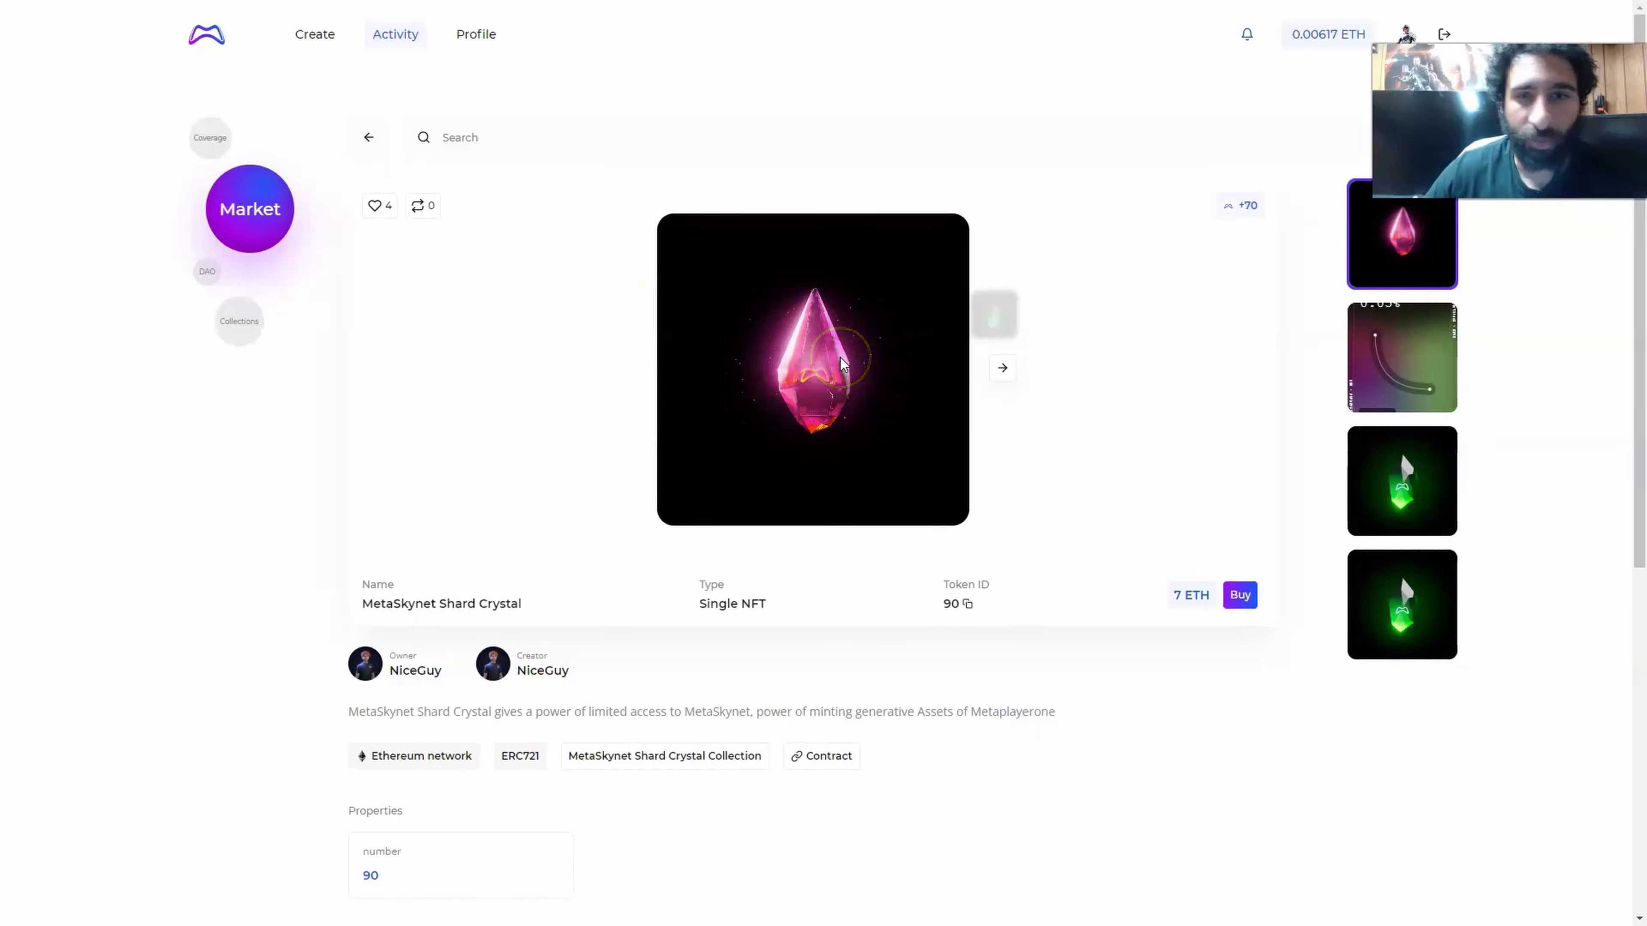
# Step: Scroll through the Shard Crystal's details (ERC721 single NFT on Ethereum, 4 likes), then open the DAO section
pyautogui.scroll(-4, 840, 358)
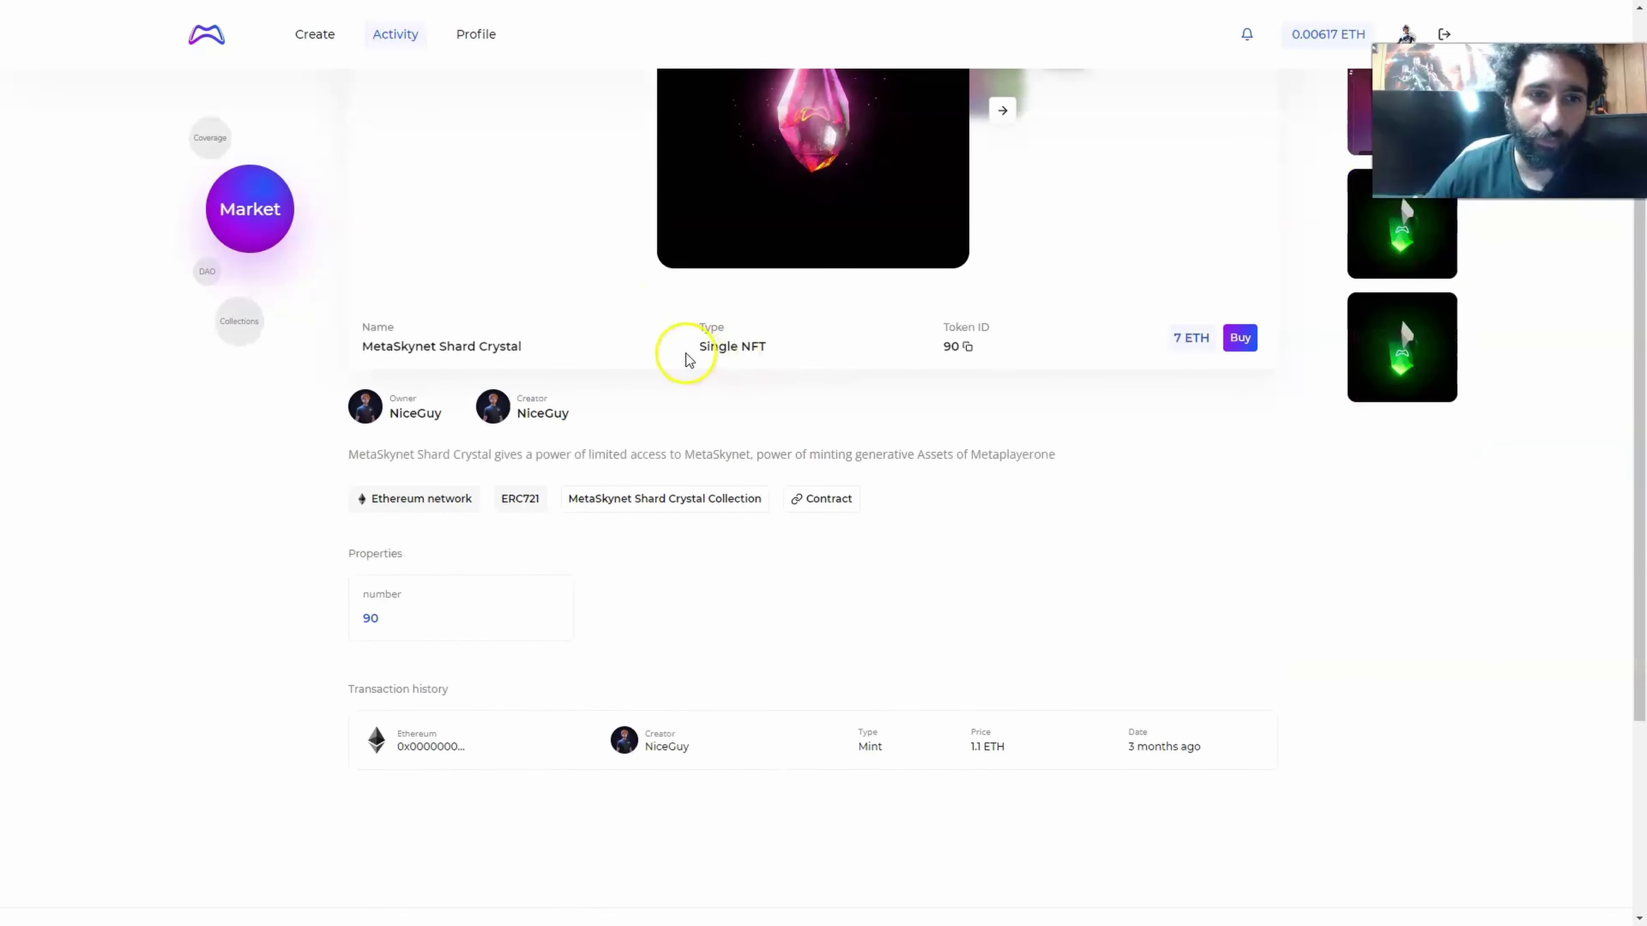
pyautogui.scroll(4, 686, 353)
pyautogui.click(211, 281)
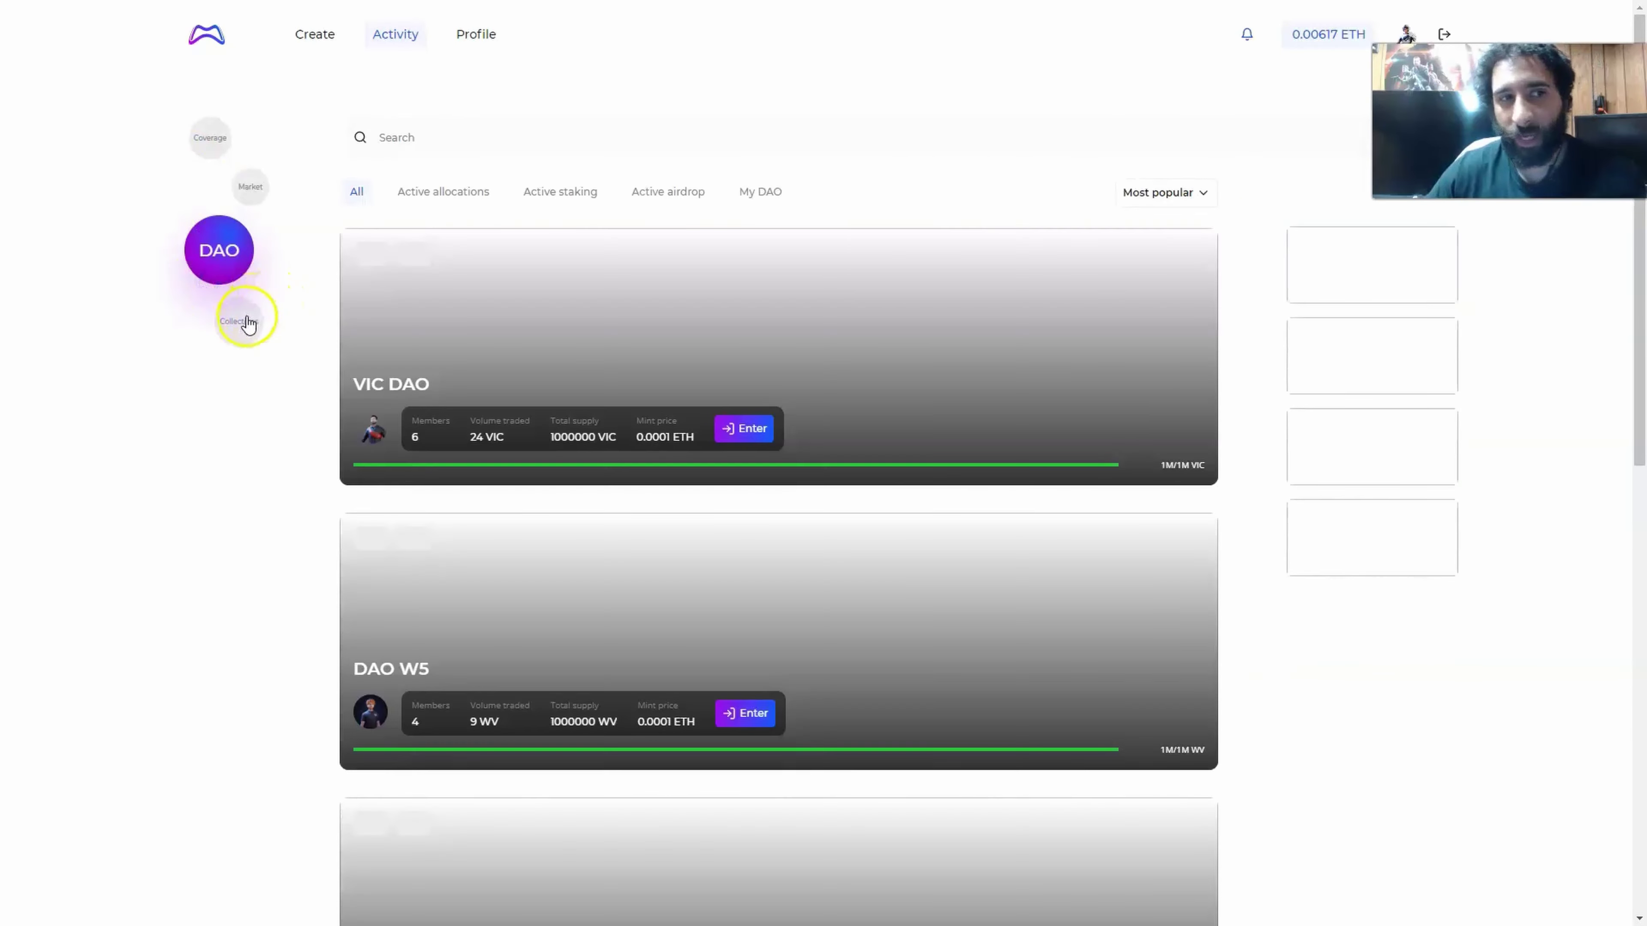
# Step: Browse the generative NFT collections
pyautogui.click(247, 320)
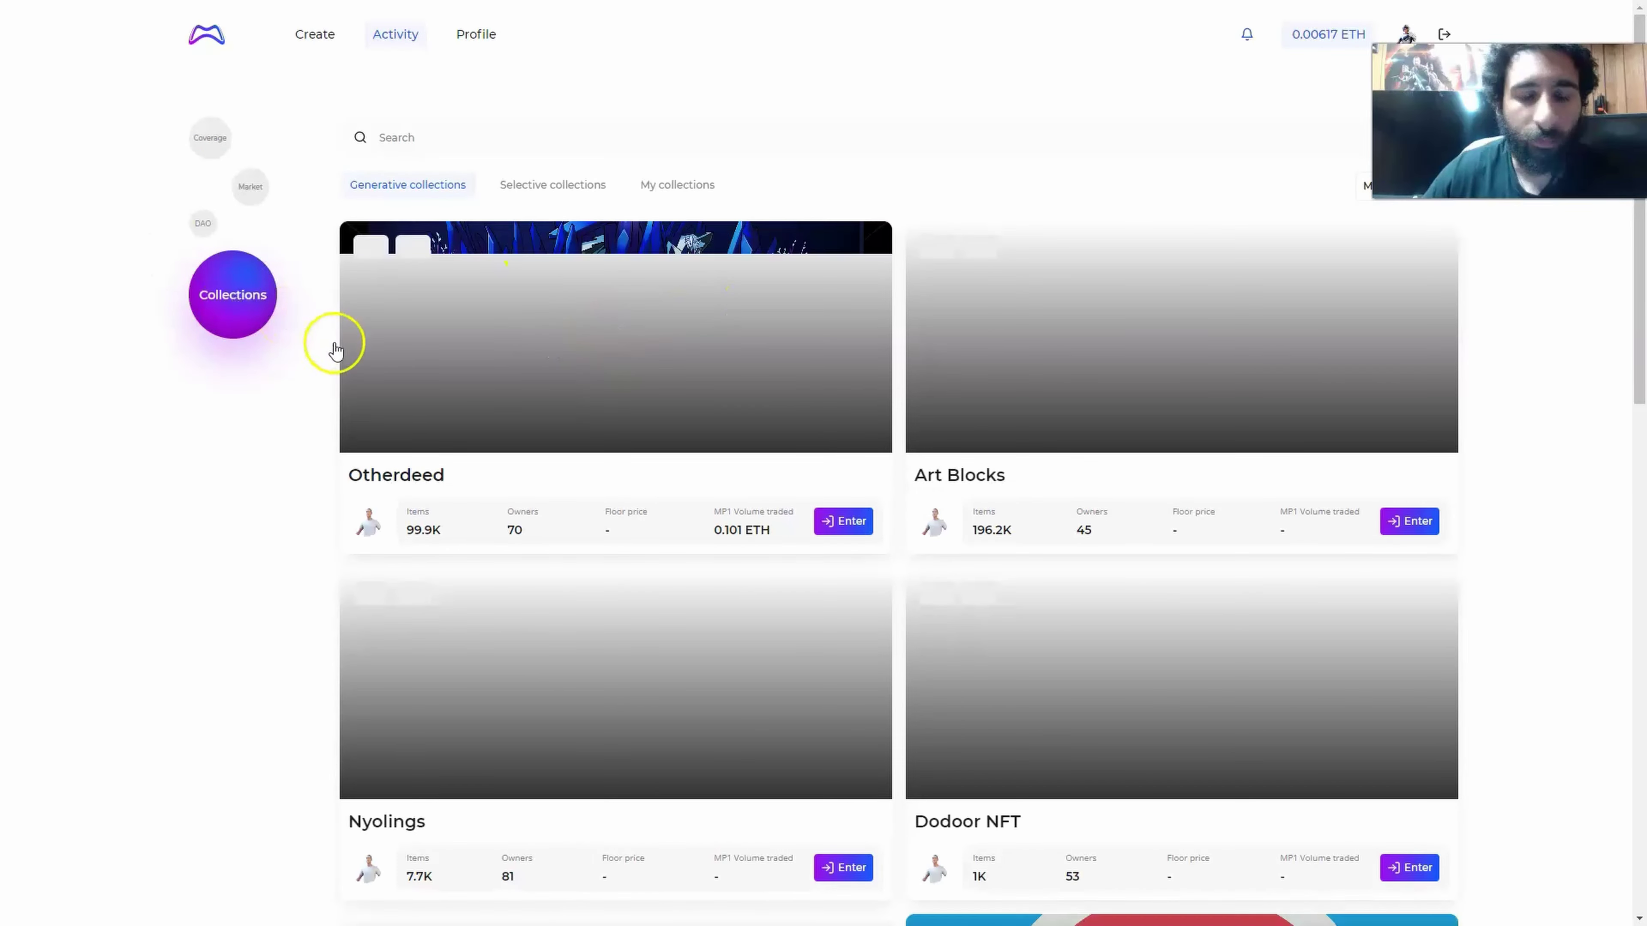
pyautogui.scroll(-5, 389, 360)
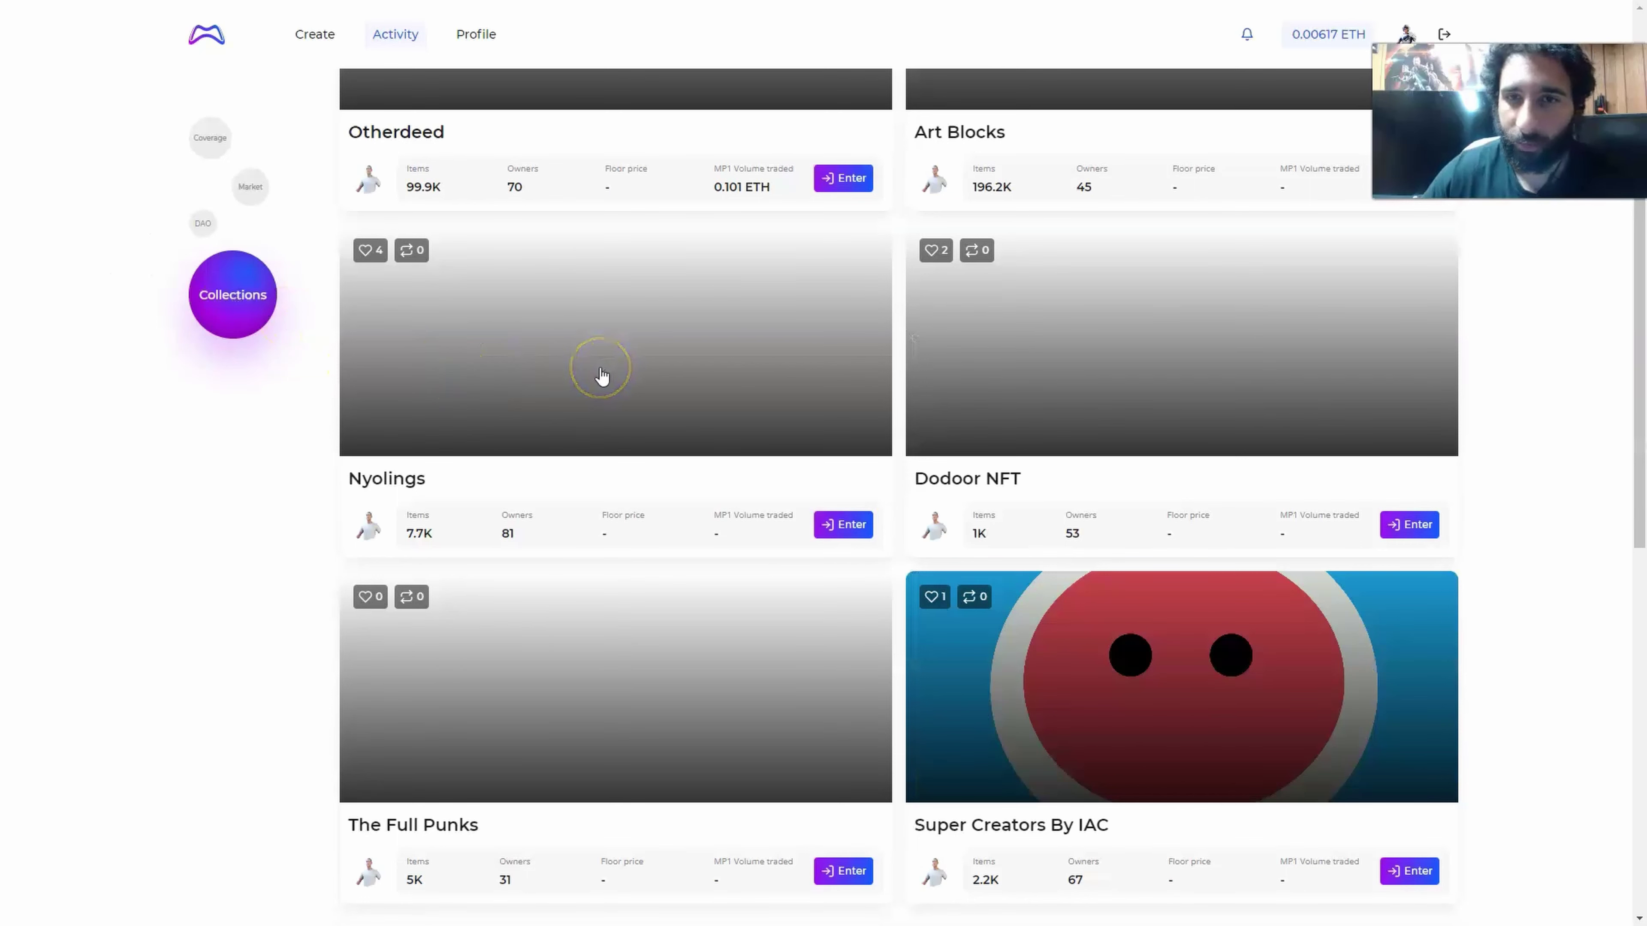
pyautogui.scroll(5, 577, 287)
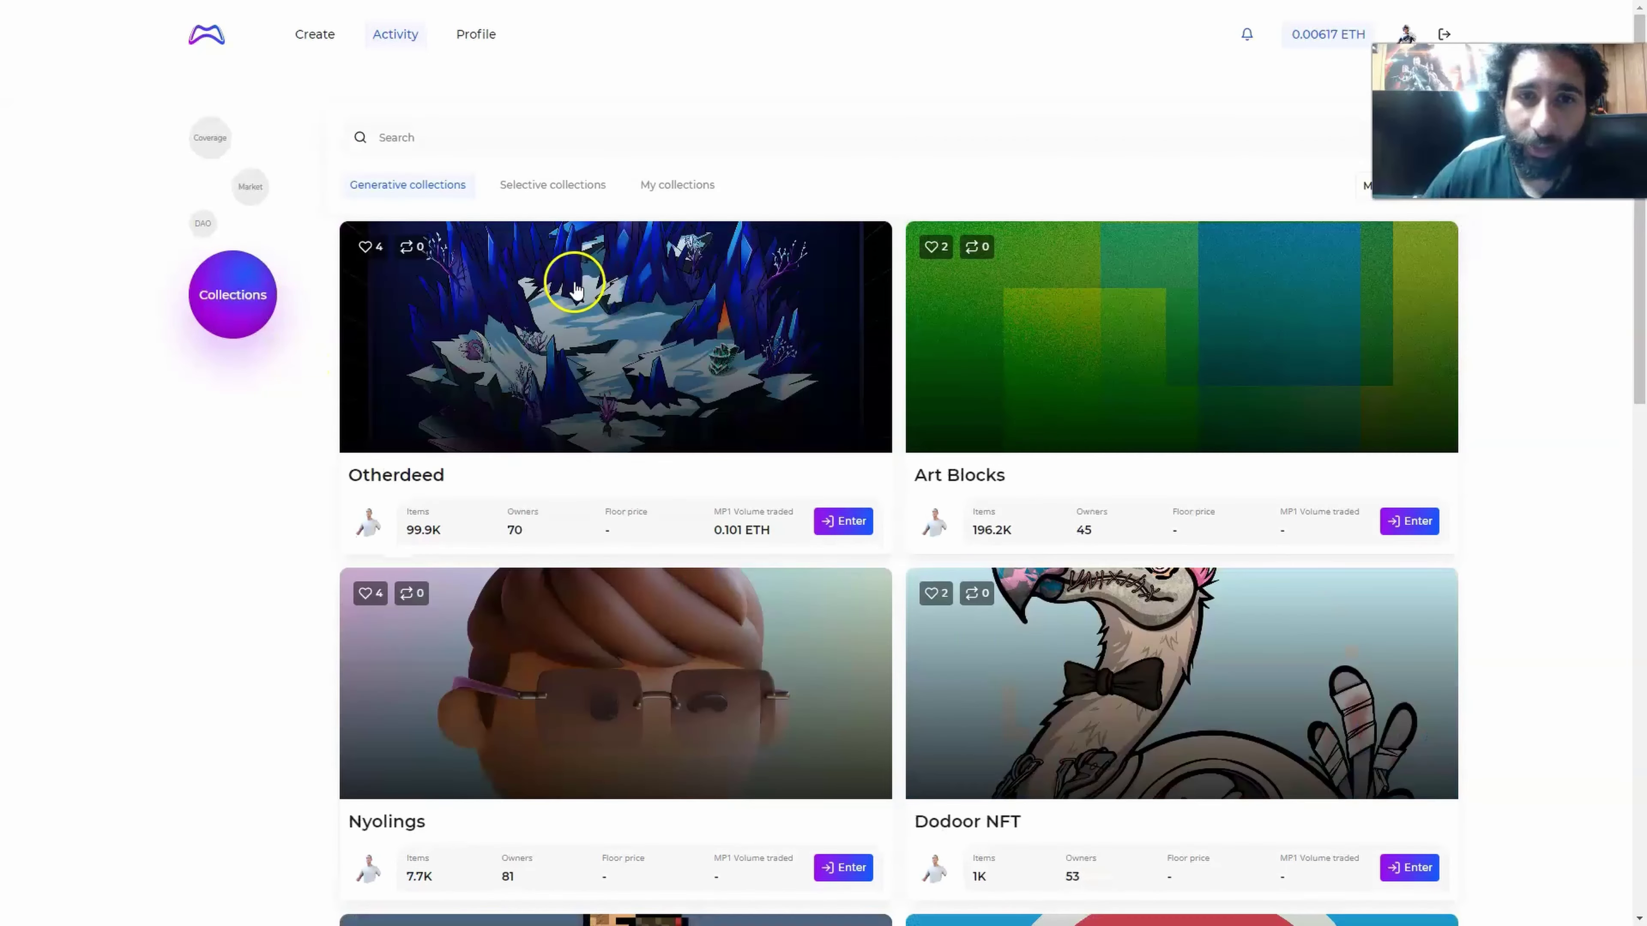
# Step: Open the Coverage ranking of users by DAO, projects and MetaUnits and scroll through it
pyautogui.click(220, 150)
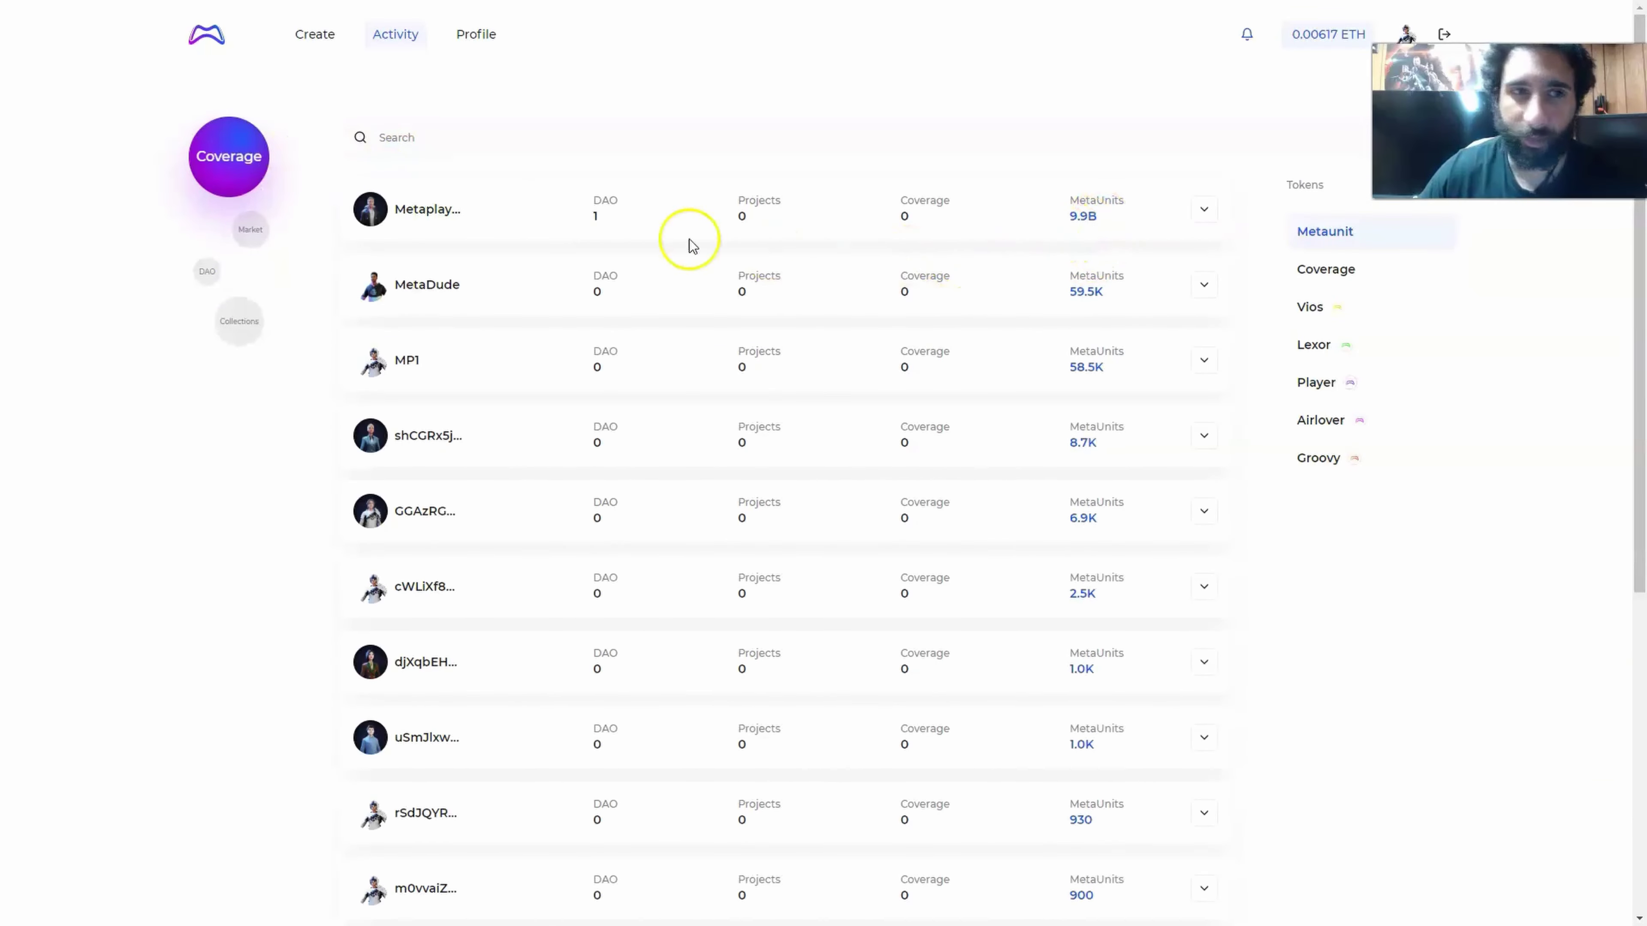
pyautogui.scroll(-1, 415, 217)
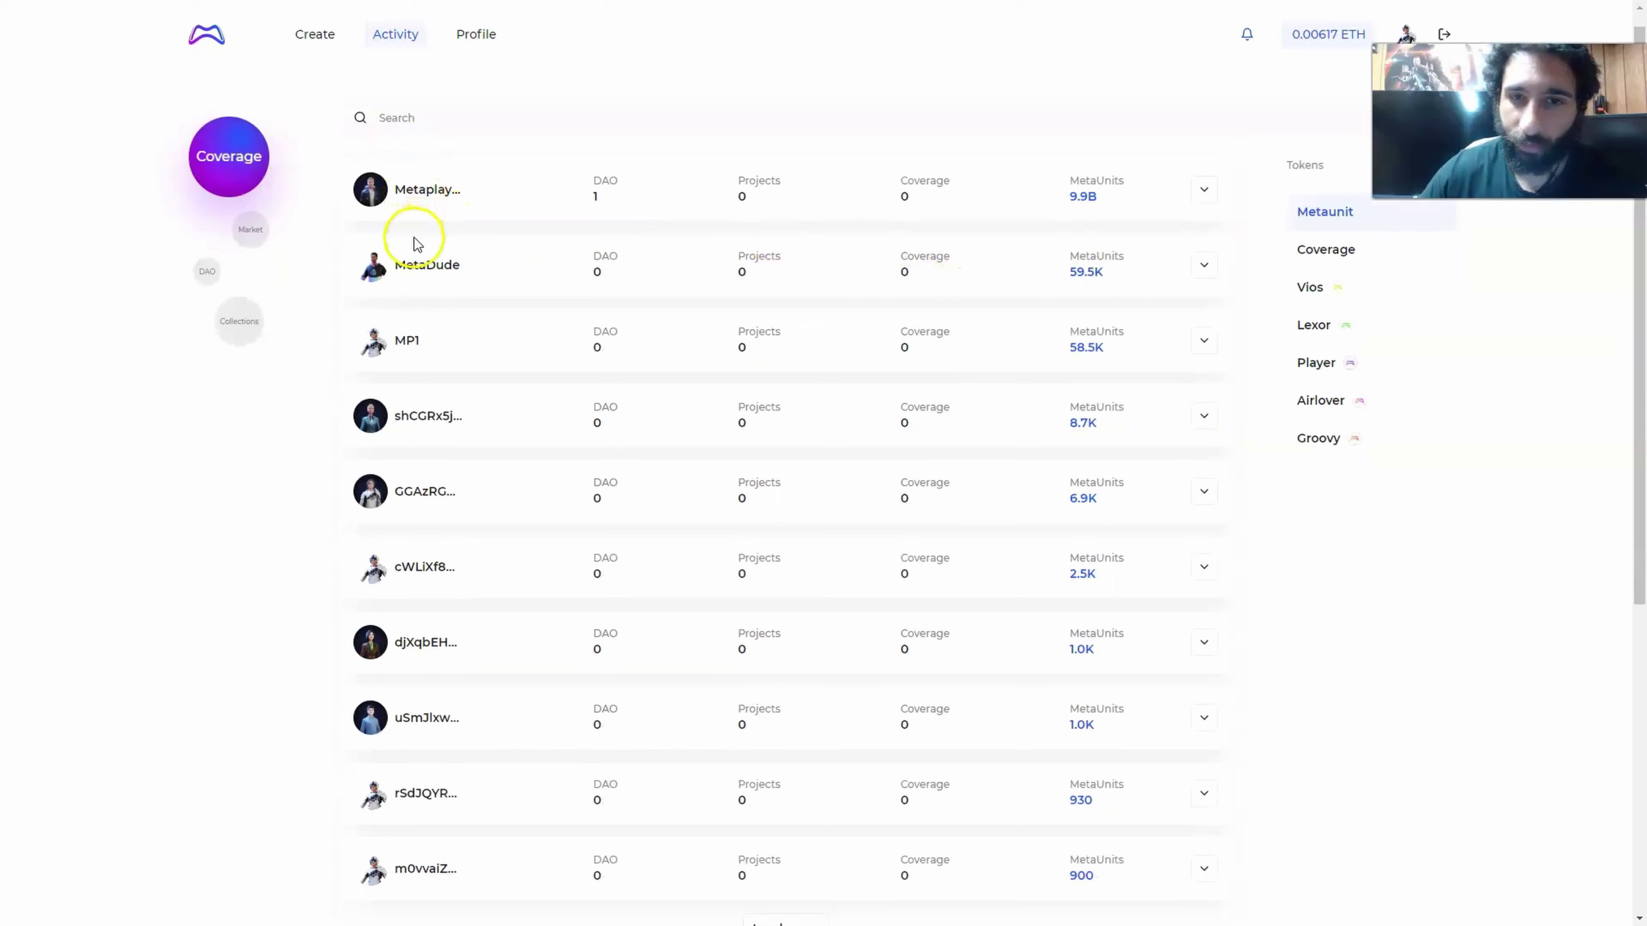
pyautogui.scroll(-6, 974, 475)
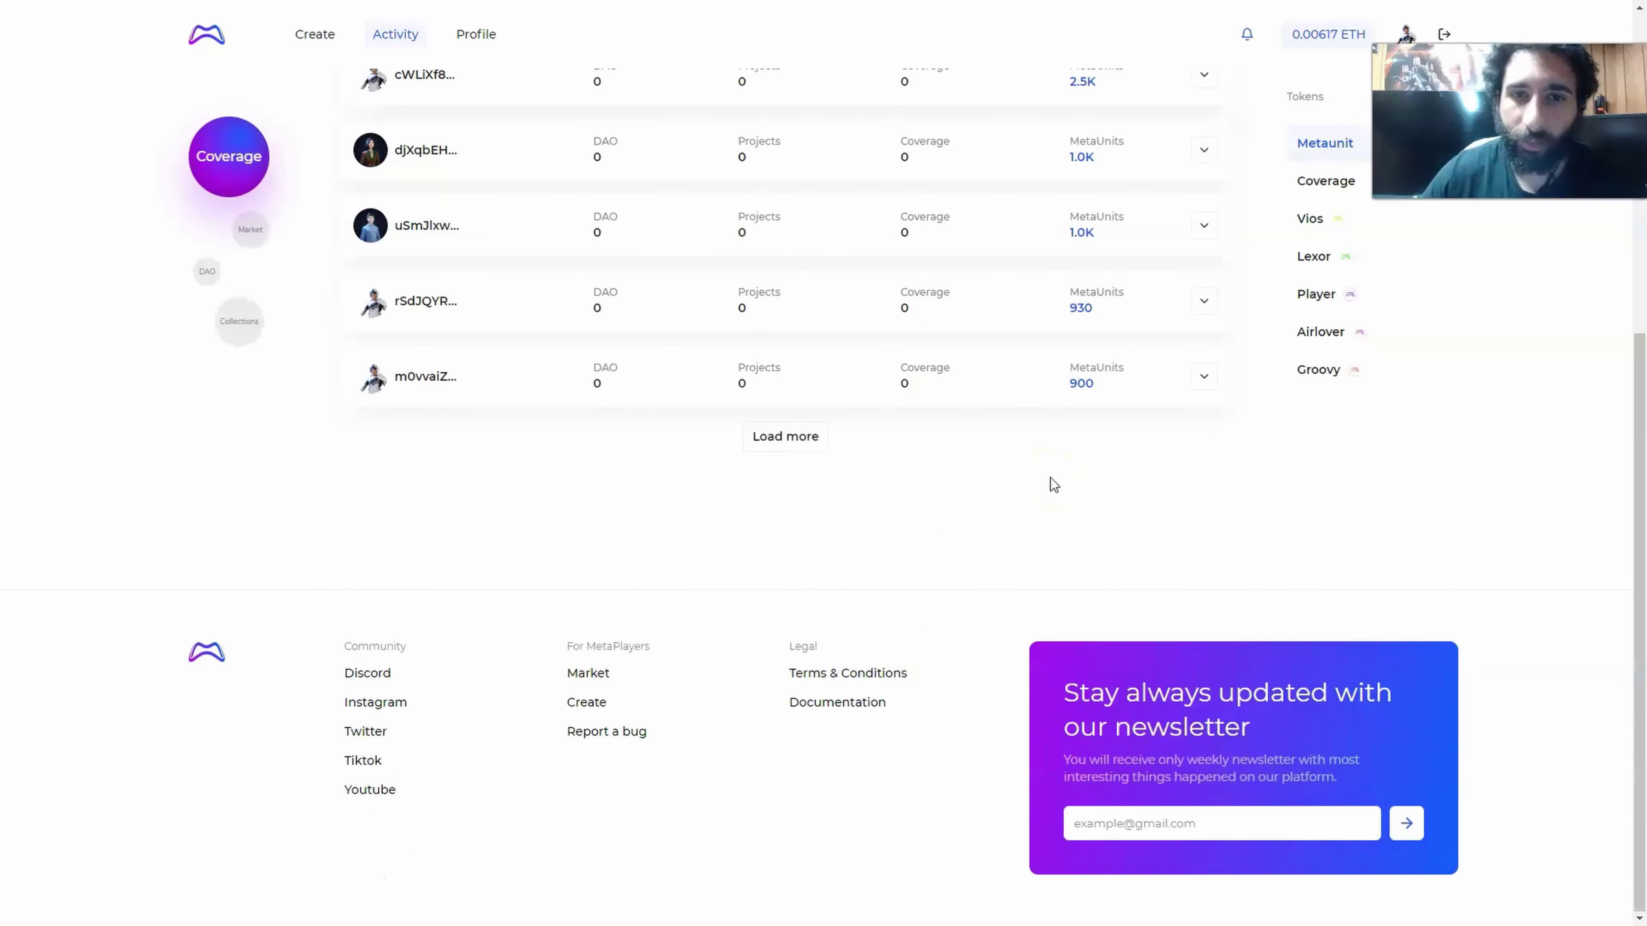
pyautogui.scroll(7, 687, 353)
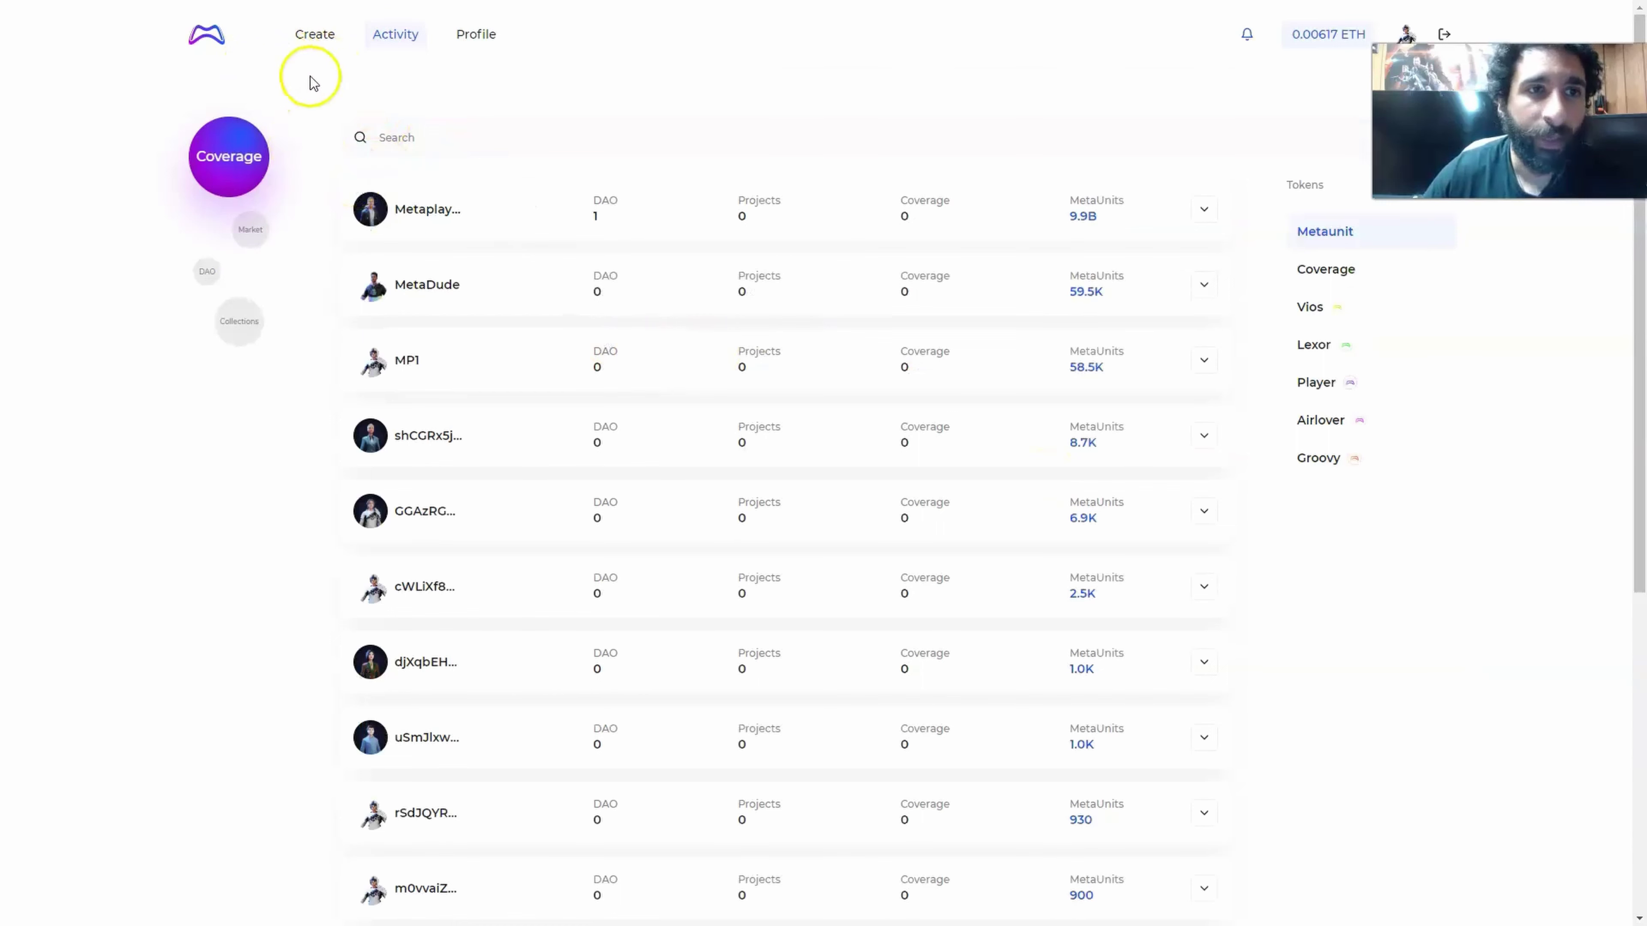
# Step: Return to the NFT Market grid listing WHIKO at 0.13 ETH and Lil Hottie #1321
pyautogui.click(264, 227)
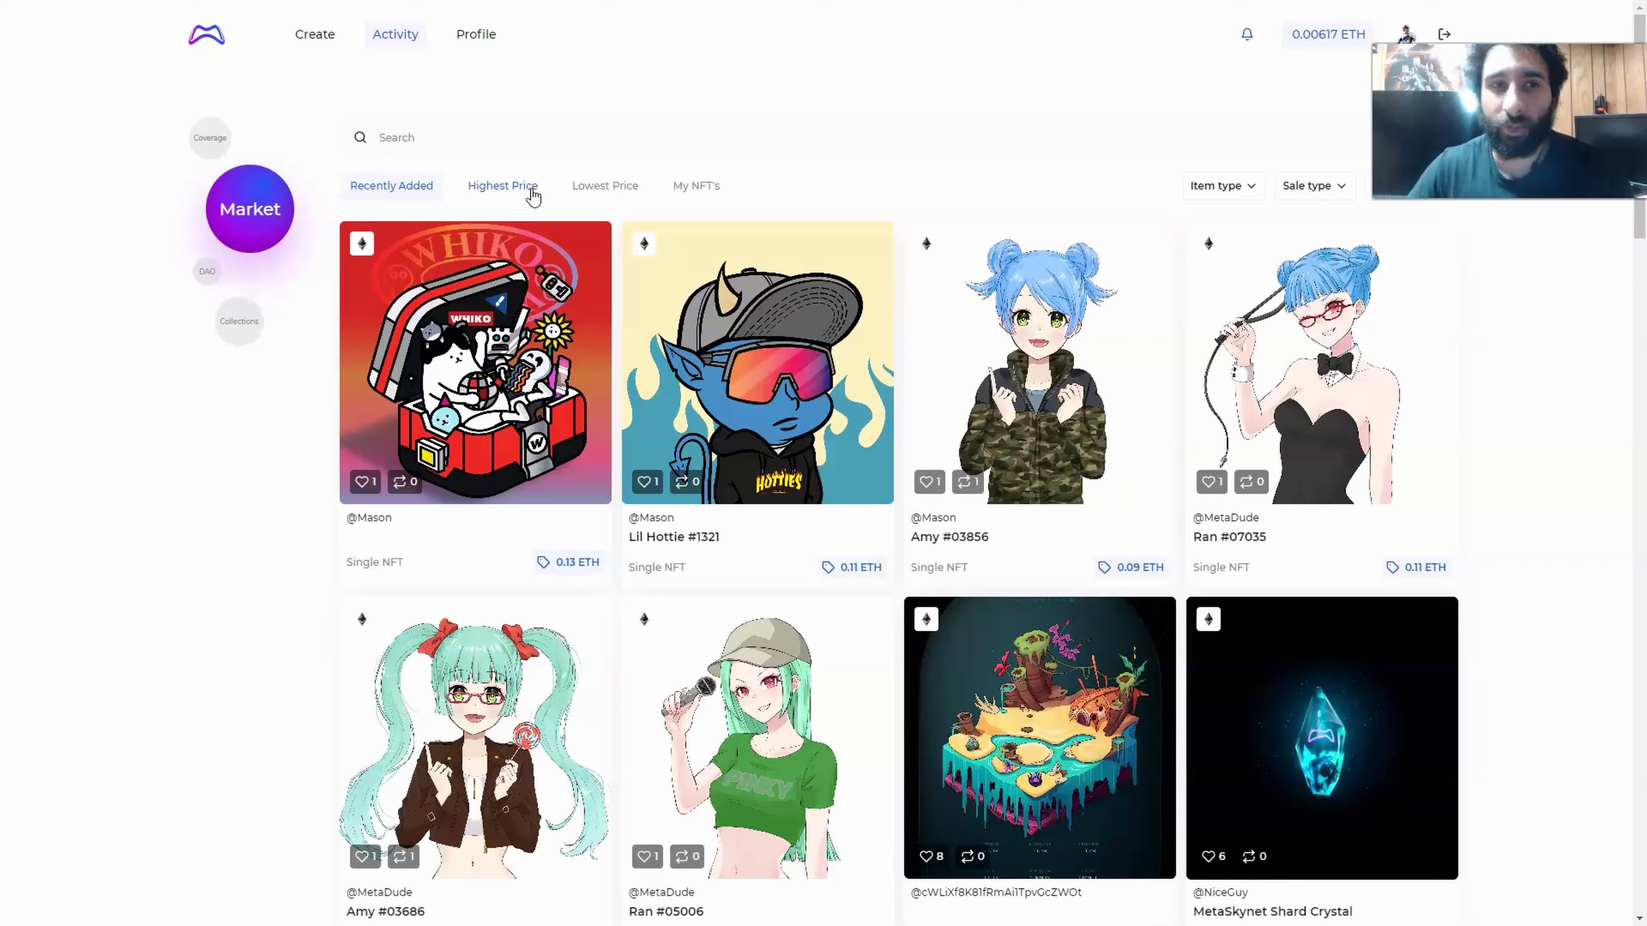
pyautogui.click(138, 346)
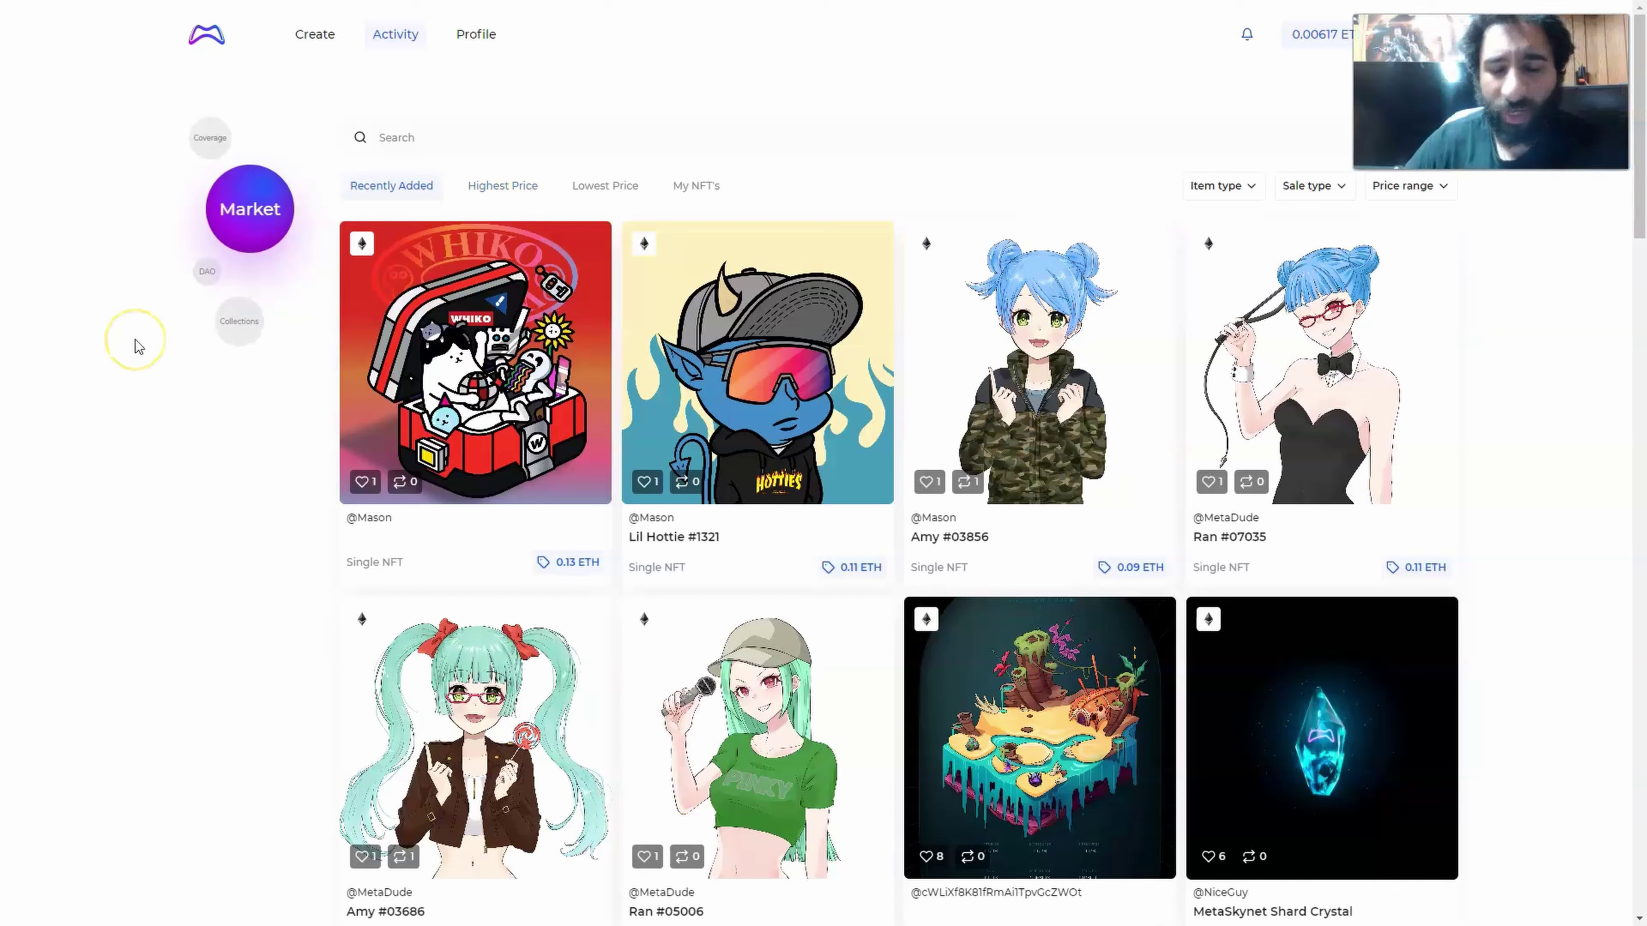